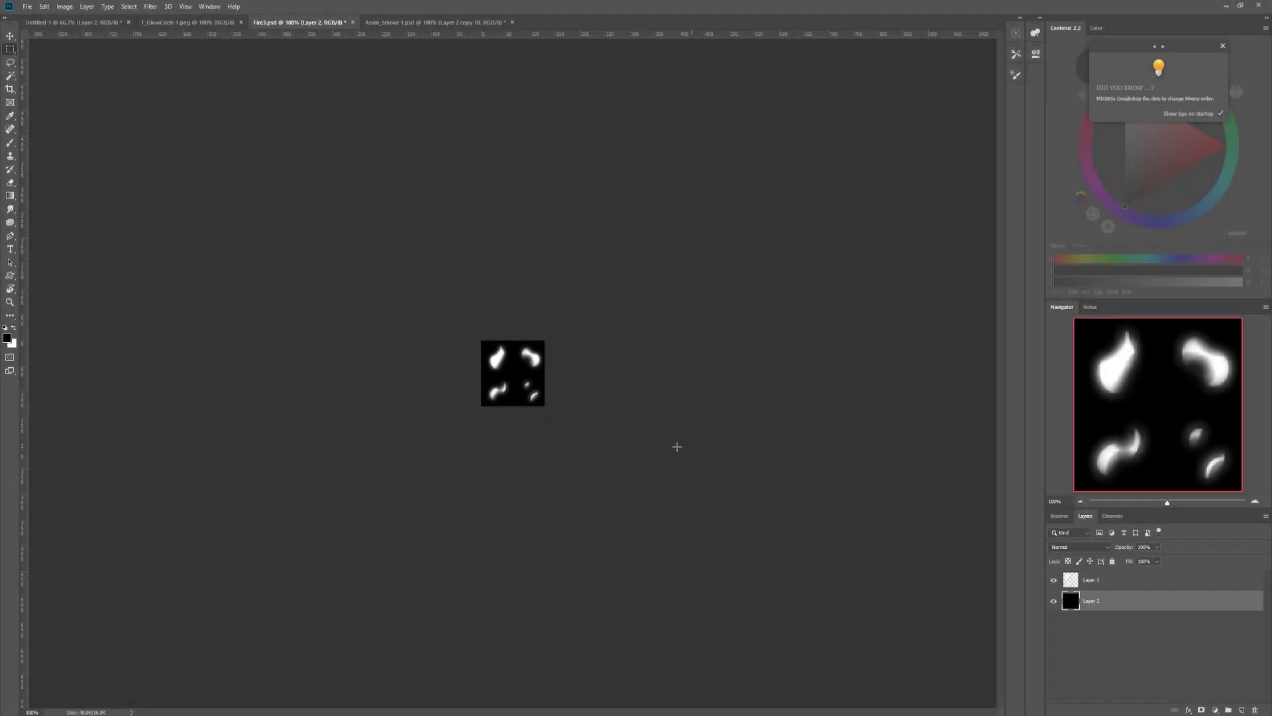
Zoom into the fire texture sheet, then inspect the Anim_Smoke 1 and T_GlowCircle 1 textures
left_click(1254, 502)
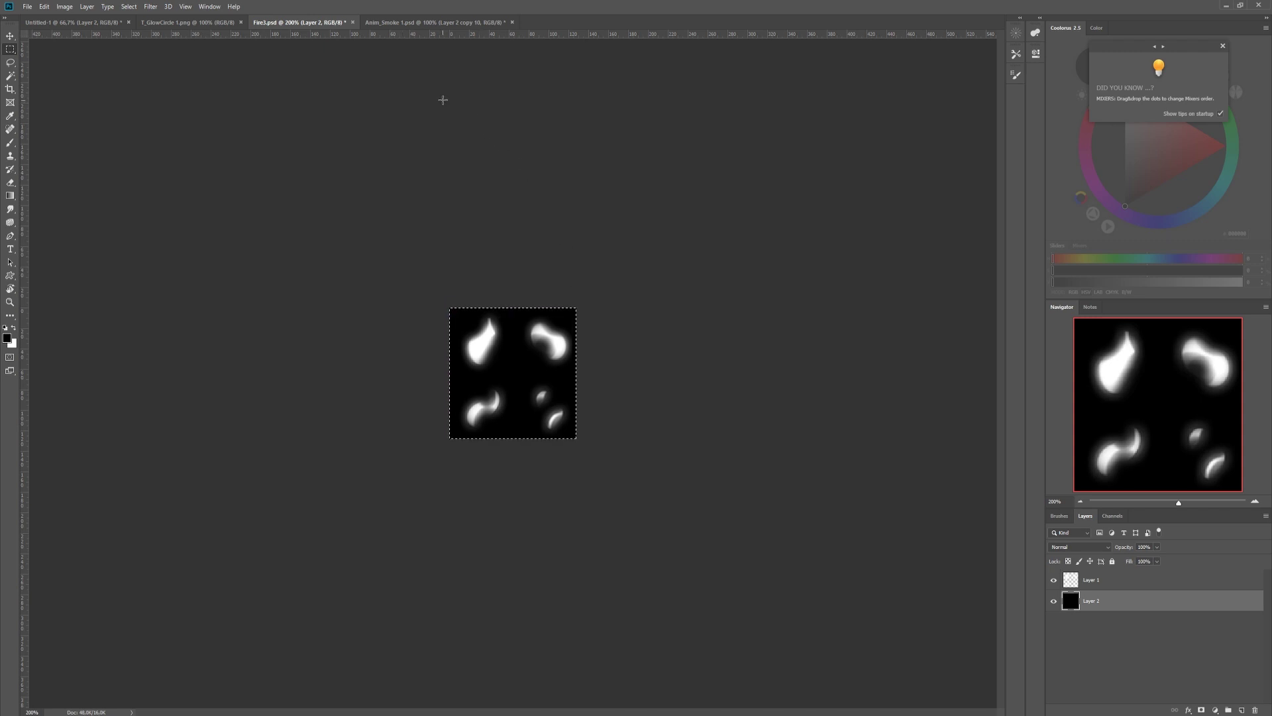
left_click(431, 24)
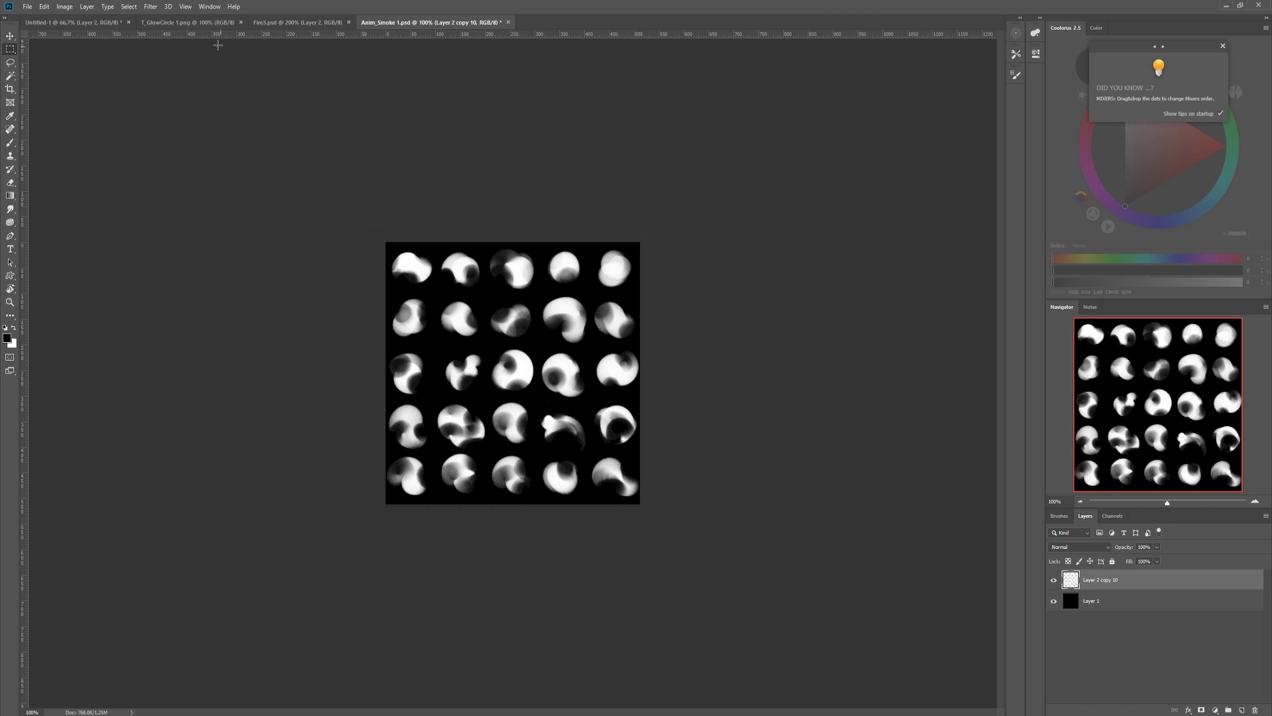
left_click(194, 27)
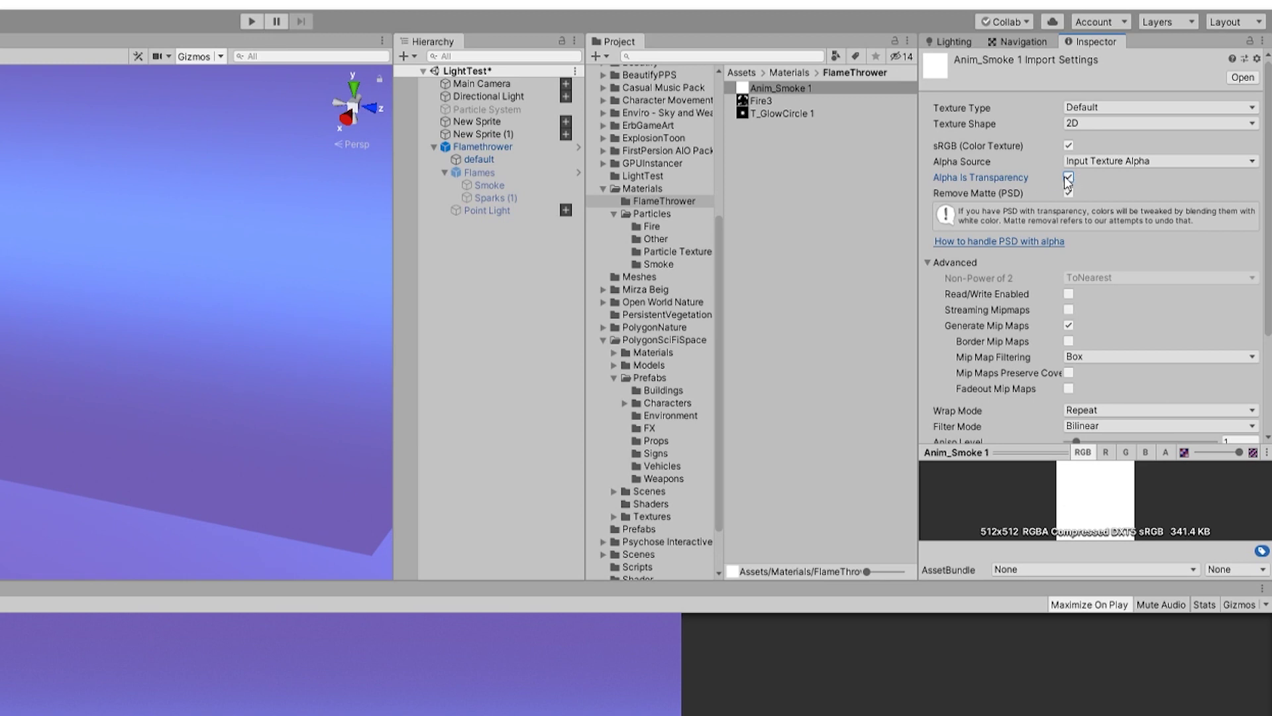
Apply the texture's import settings, then check Mat_Fire's Additive rendering mode and albedo colour
scroll(1104, 215, "down", 5)
left_click(1248, 434)
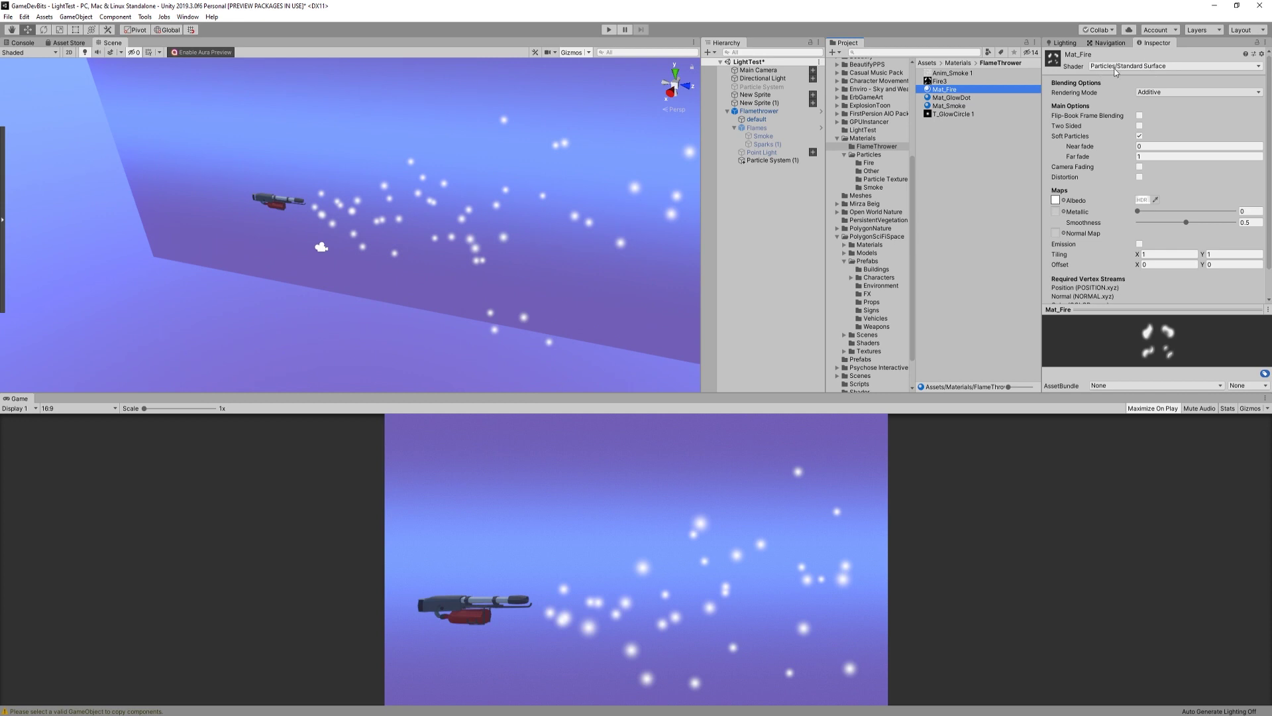
left_click(1160, 93)
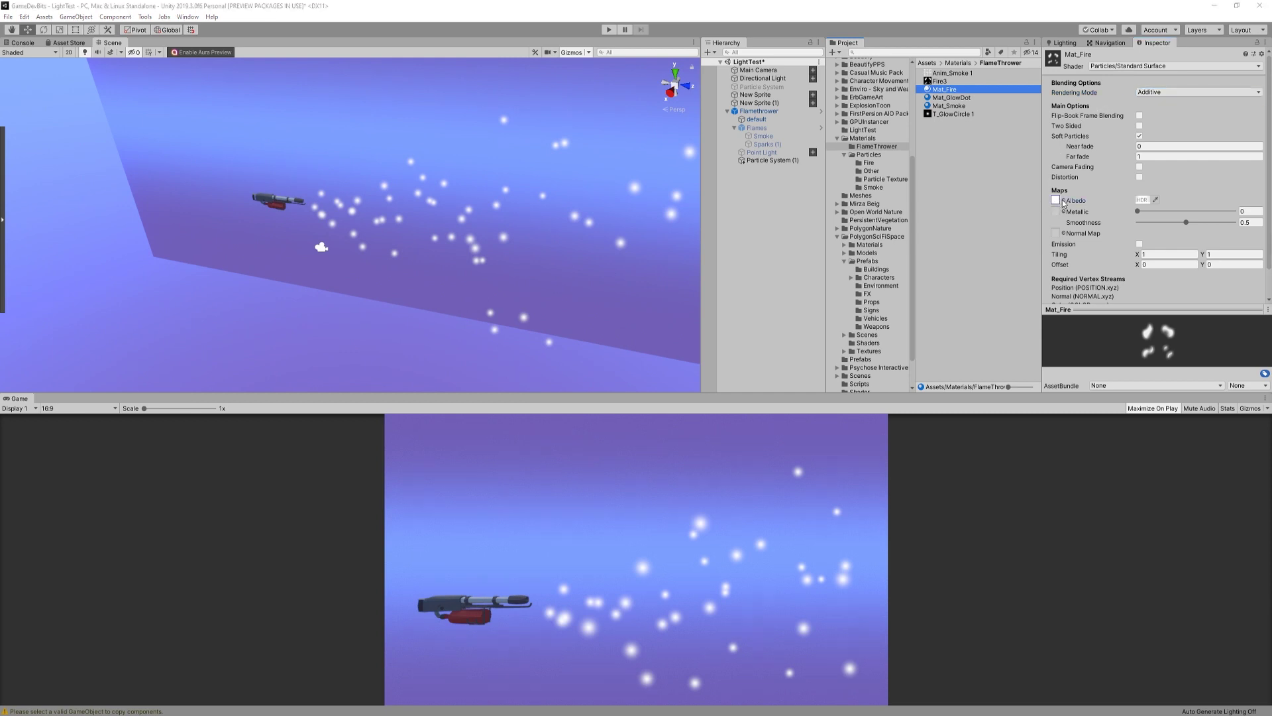
left_click(1140, 200)
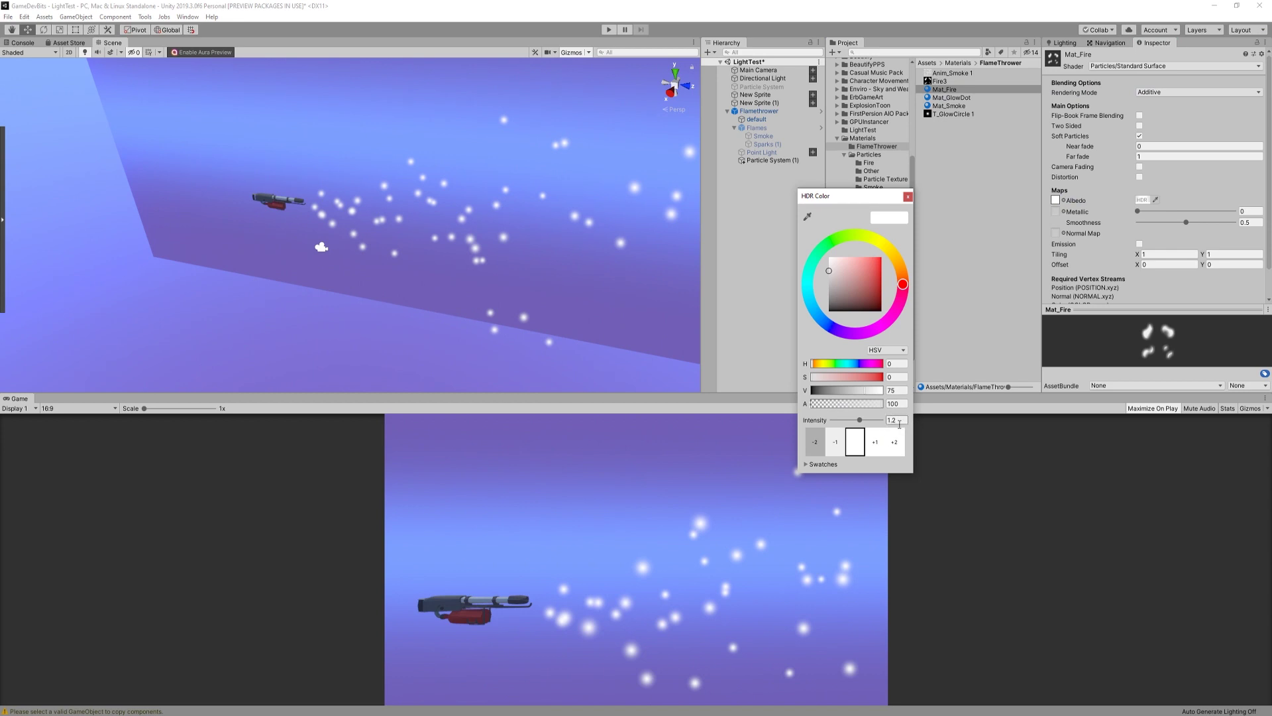
left_click(907, 197)
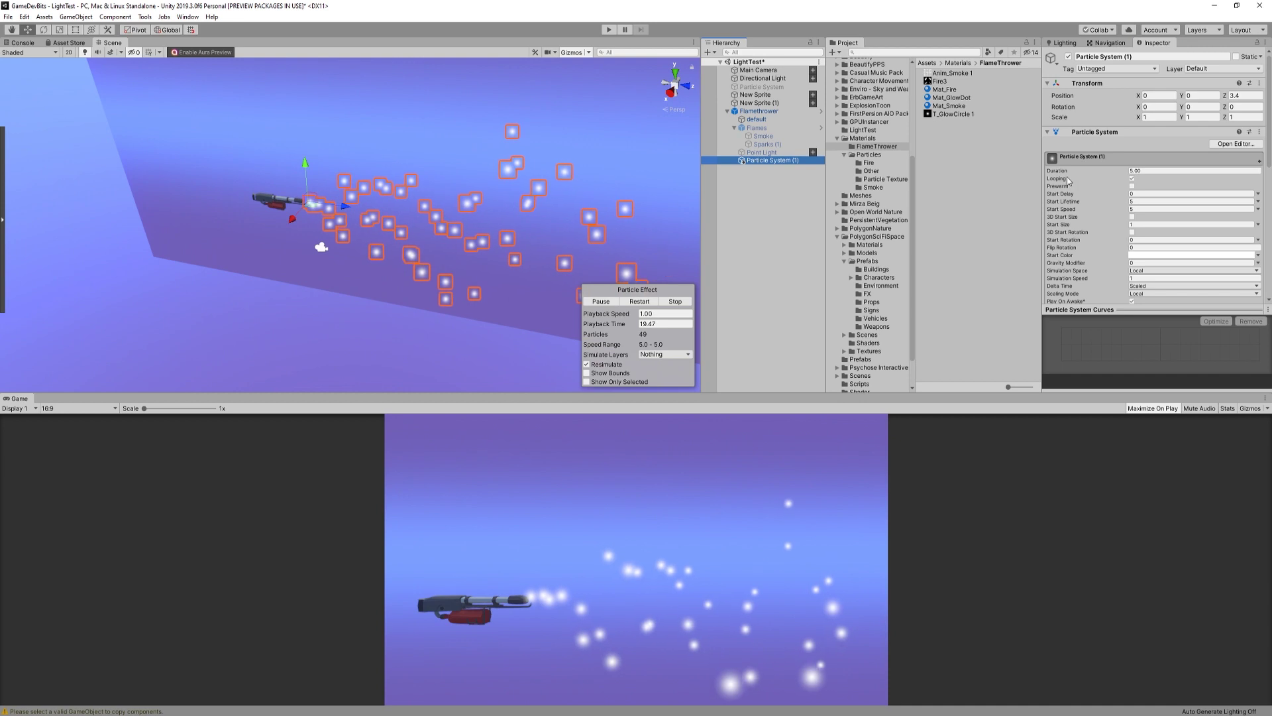
Set Duration to 2, a random Start Lifetime, Start Speed 20, and random Start Size 2–4
left_click(1139, 171)
type("2")
key("Return")
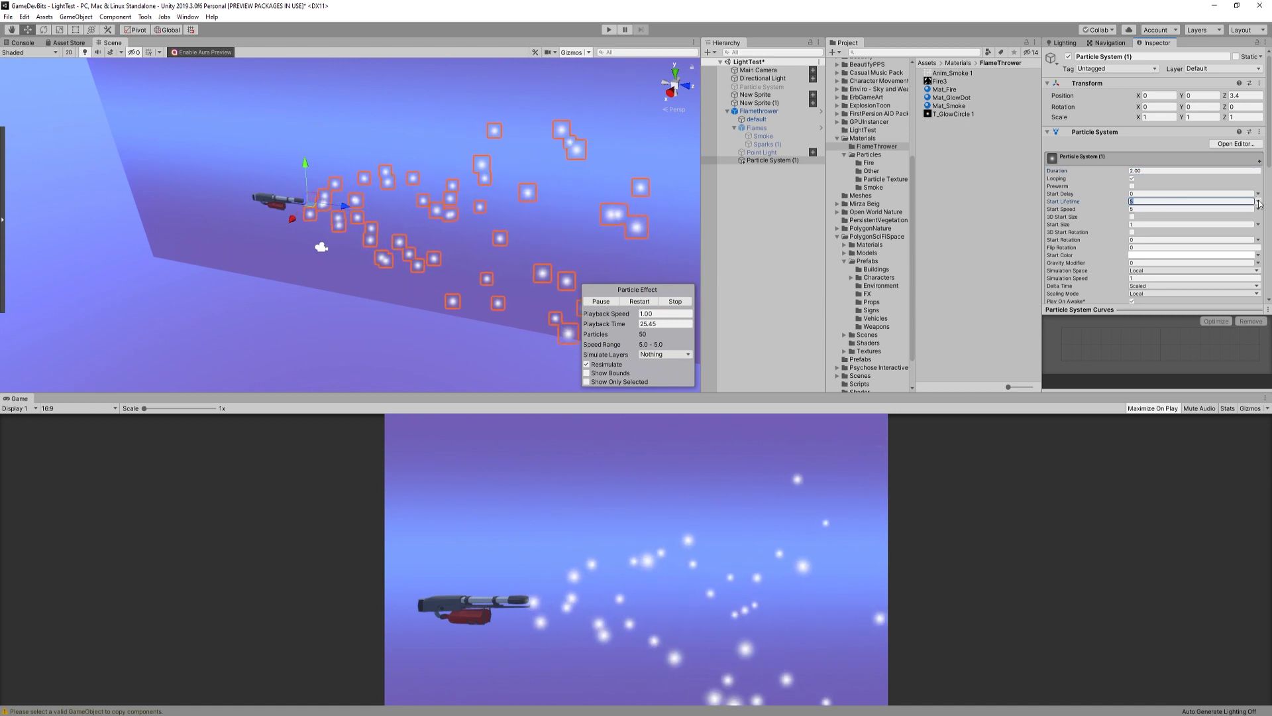
left_click(1212, 233)
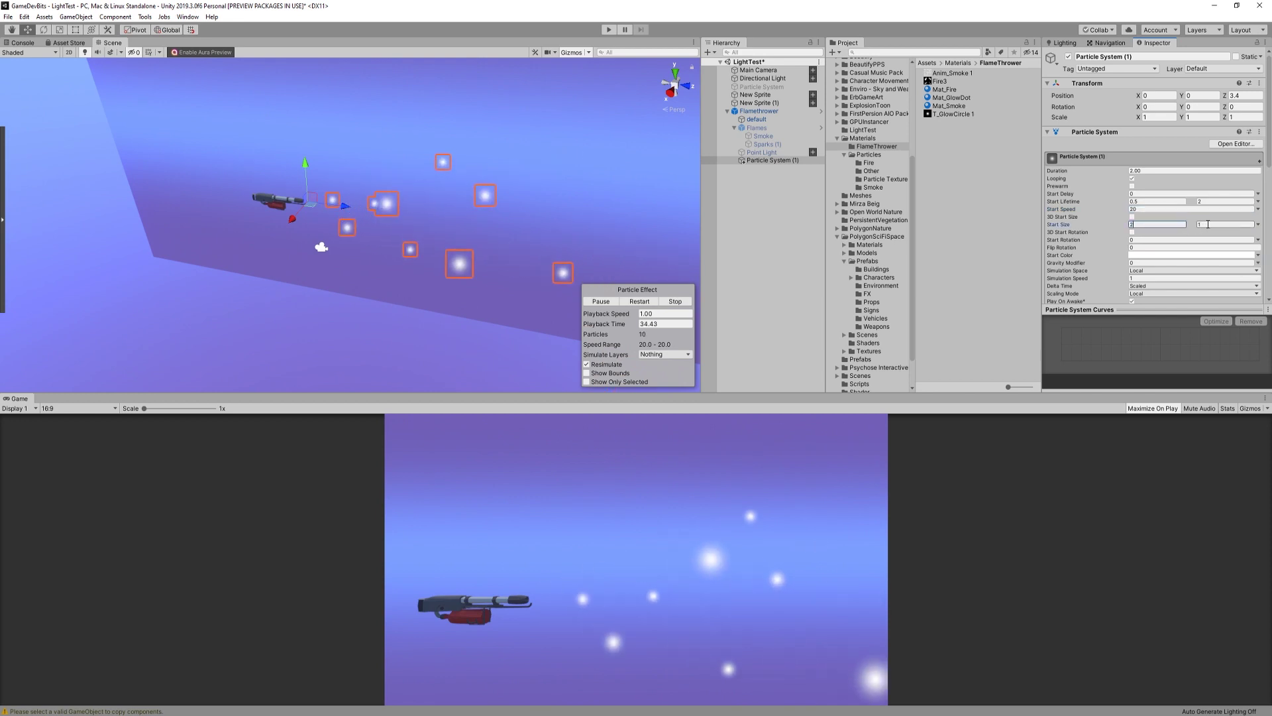
type("4")
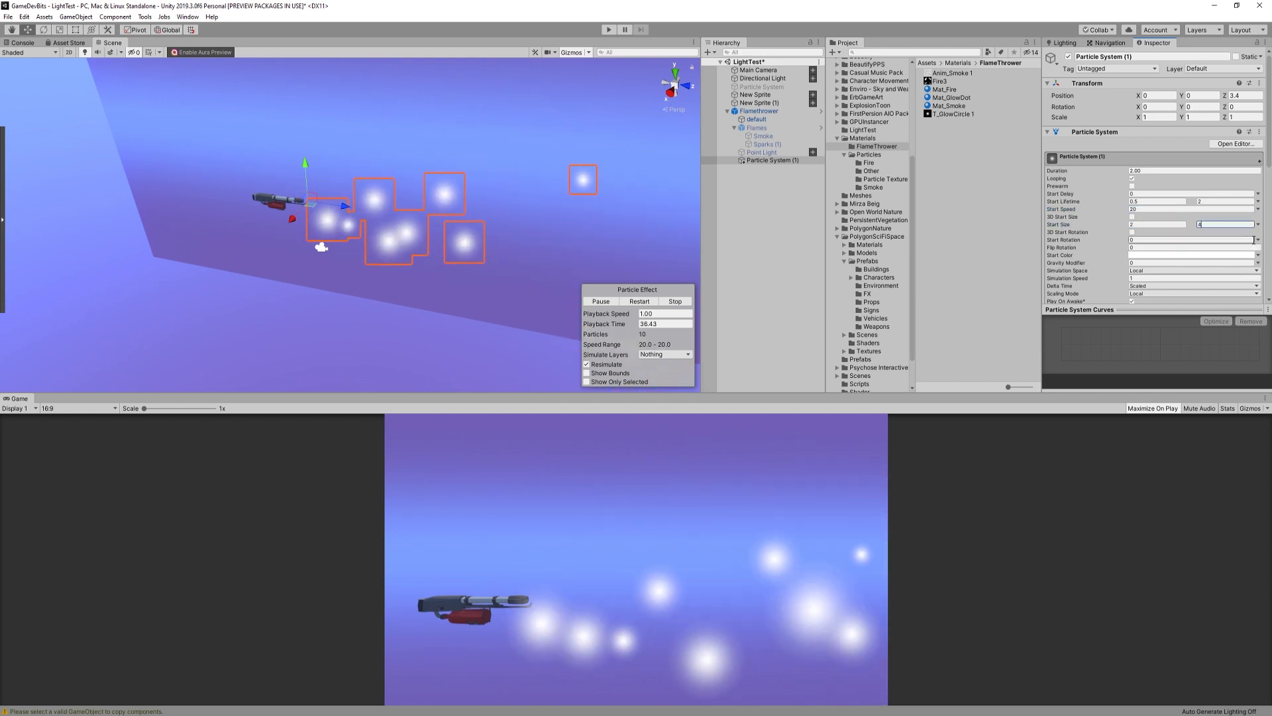
Randomize Start Rotation between 0 and 360 and set Simulation Space to World
left_click(1257, 224)
left_click(1246, 271)
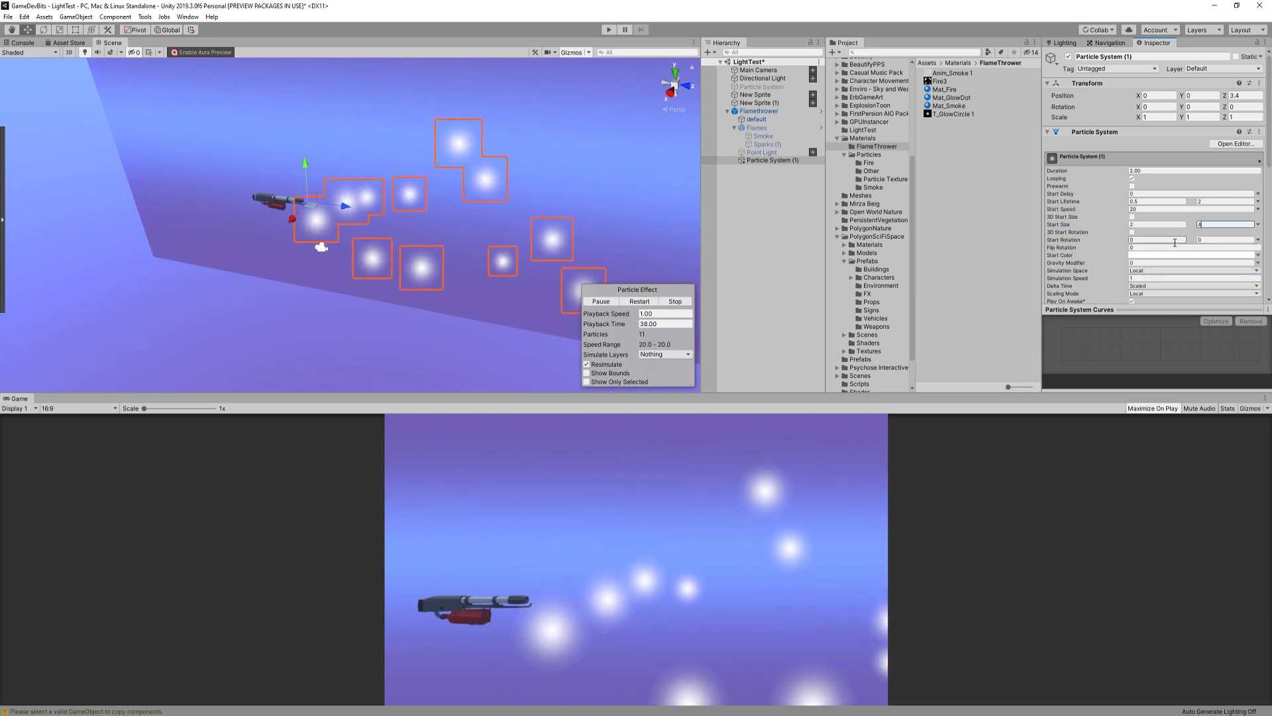
key("Tab")
type("360")
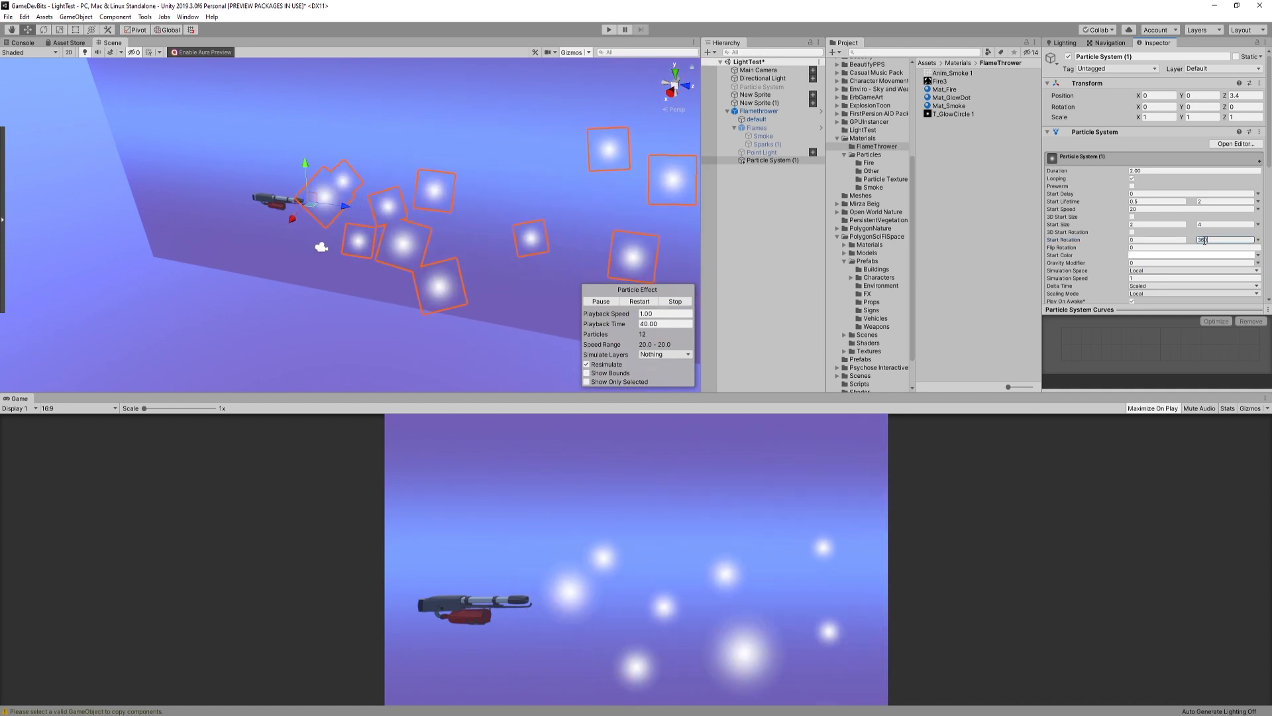
left_click(1151, 270)
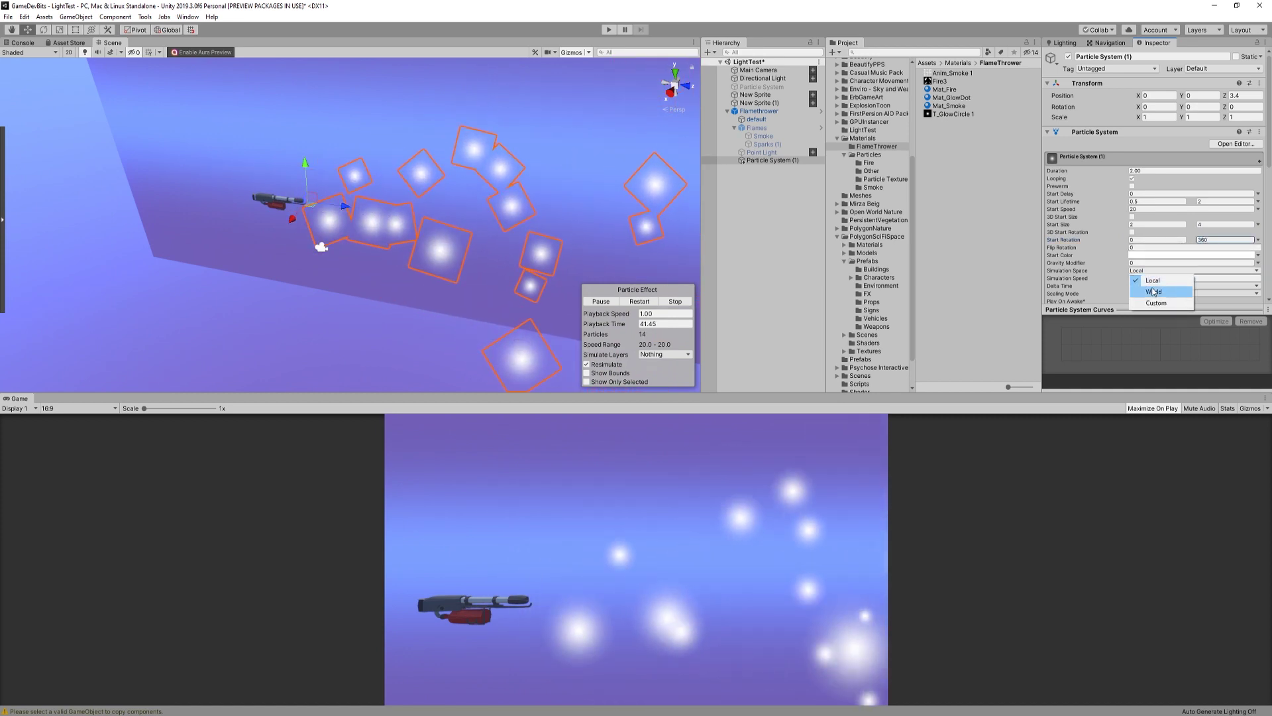
left_click(1154, 292)
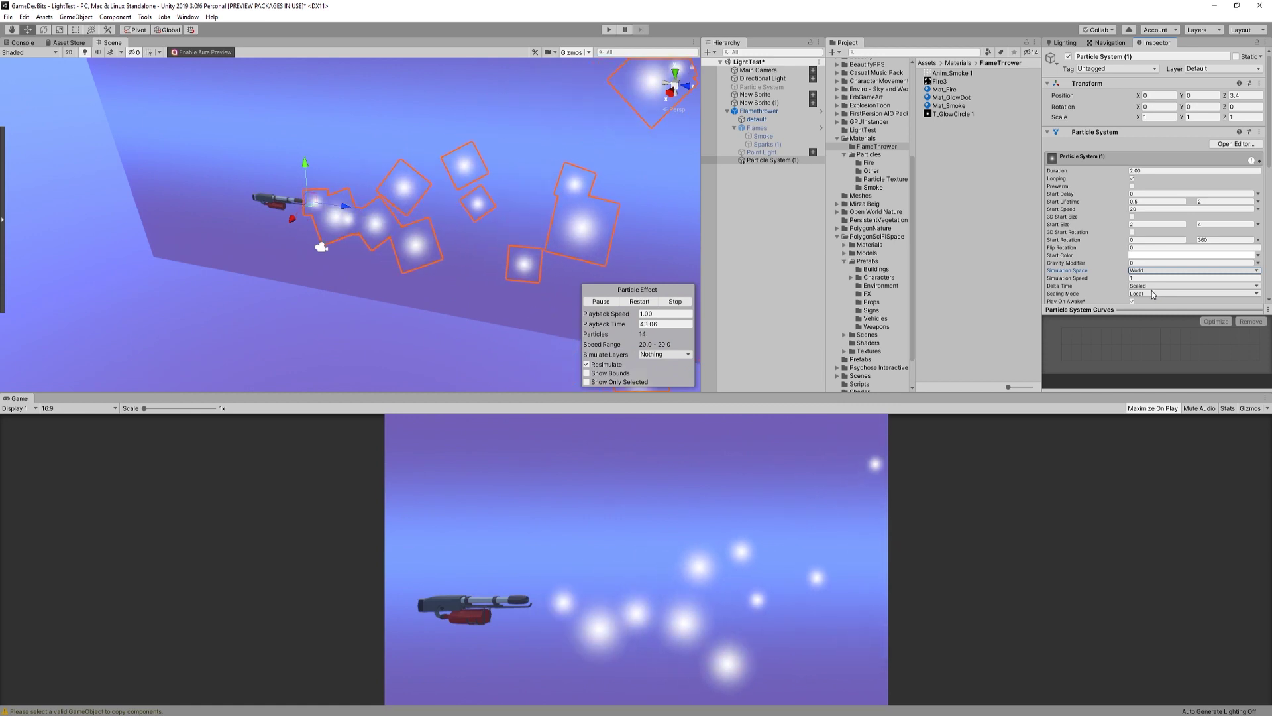
scroll(1148, 282, "down", 3)
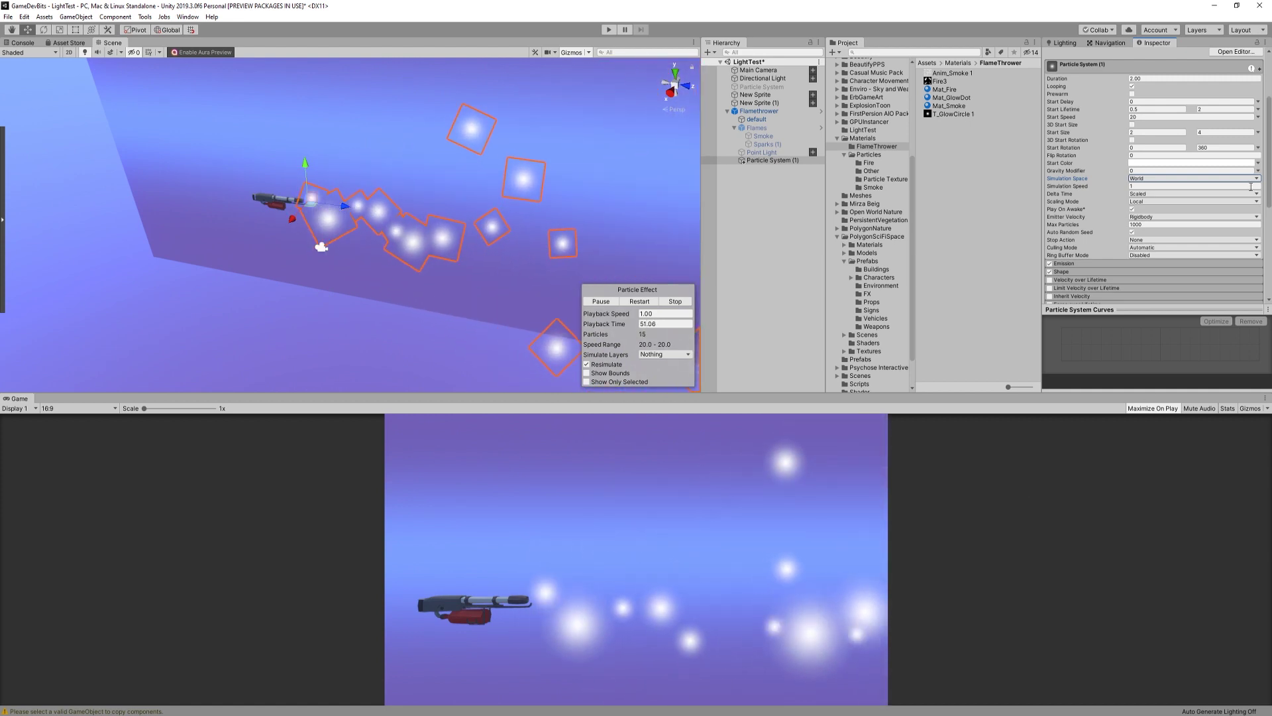
Assign Mat_Fire as the Renderer material and set Order in Layer to 1
scroll(1213, 198, "down", 3)
scroll(1213, 199, "down", 3)
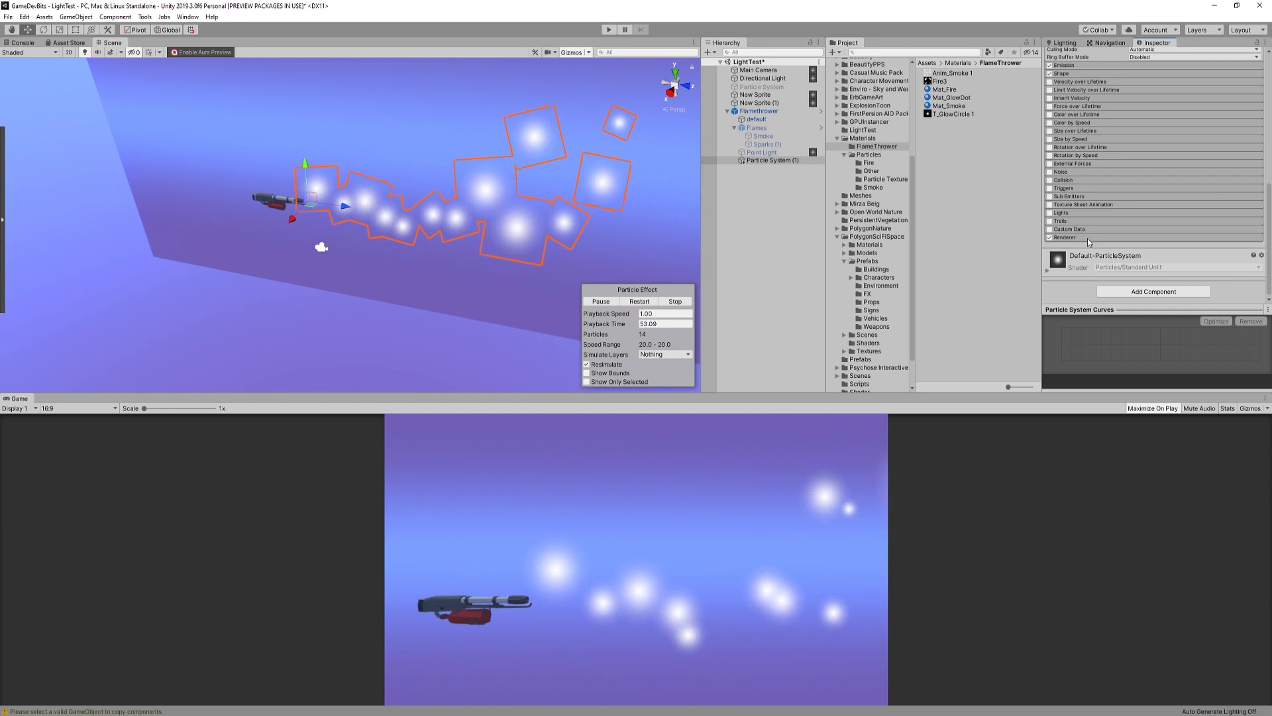
left_click_drag(979, 113, 1166, 263)
scroll(1152, 252, "down", 5)
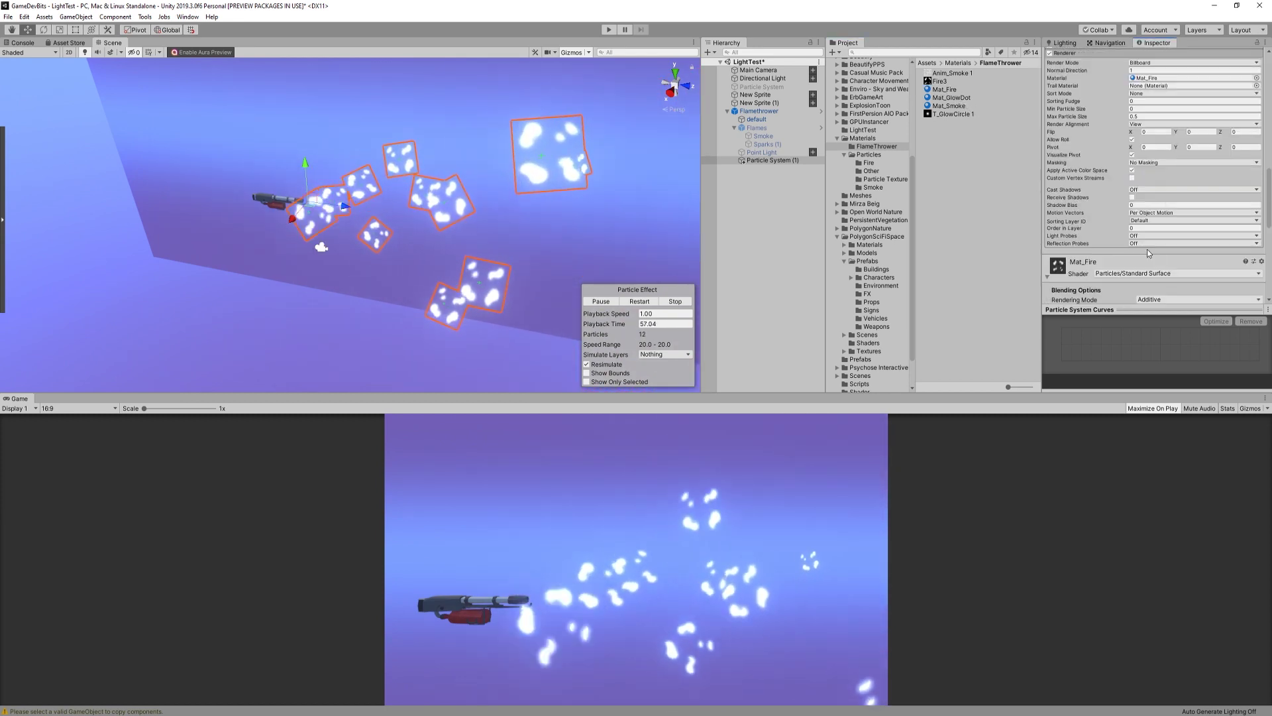
left_click(1138, 228)
type("1")
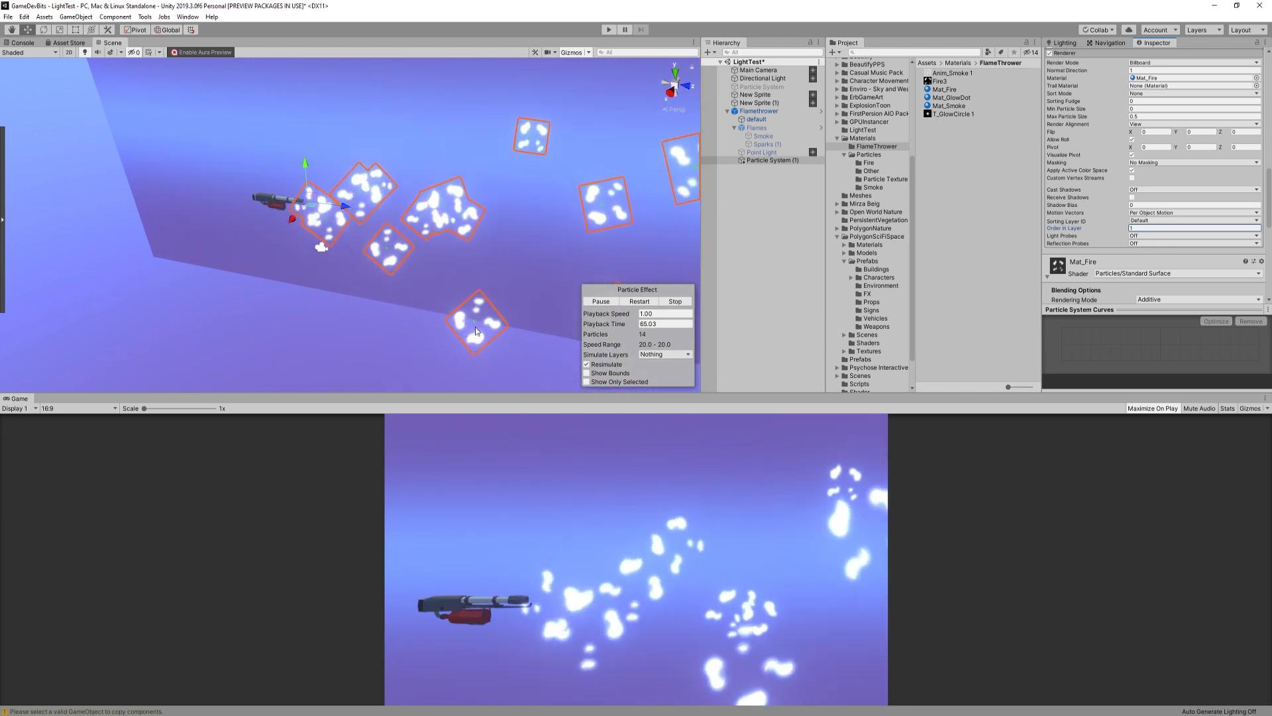
scroll(1210, 179, "up", 3)
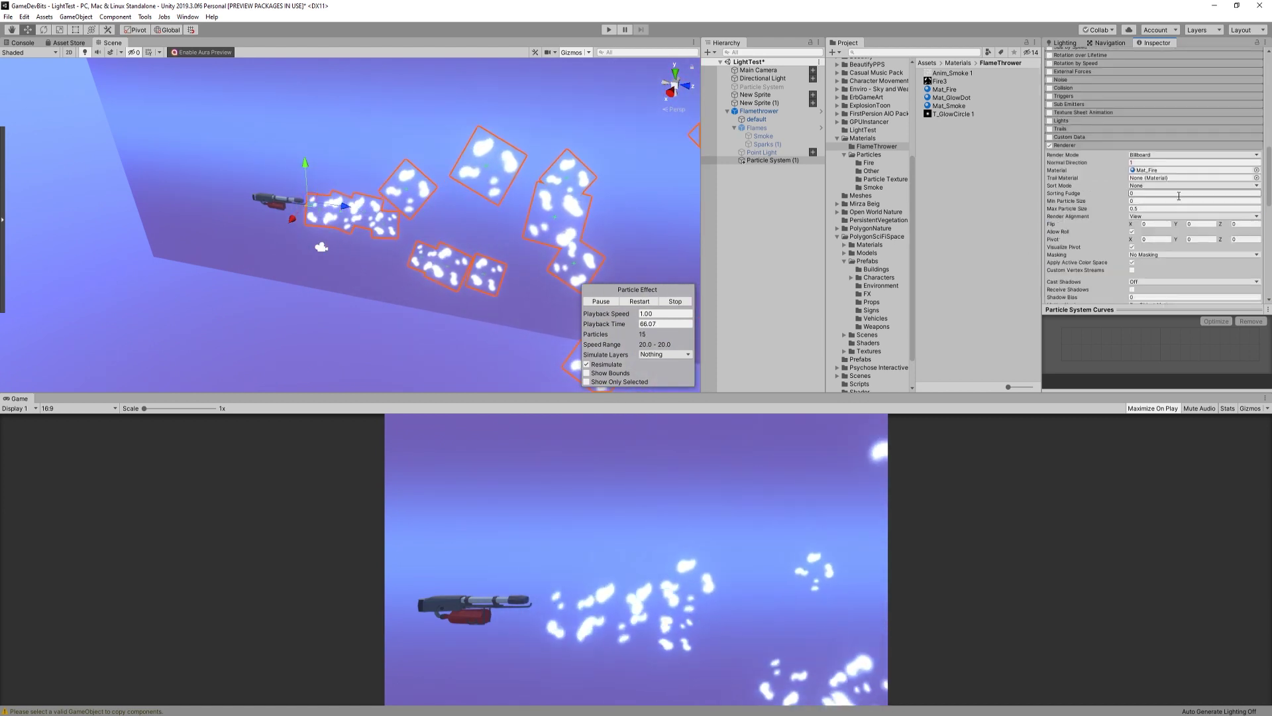
Enable Texture Sheet Animation with 2×2 tiles and a random Start Frame from 0 to 3.9996
left_click(1095, 112)
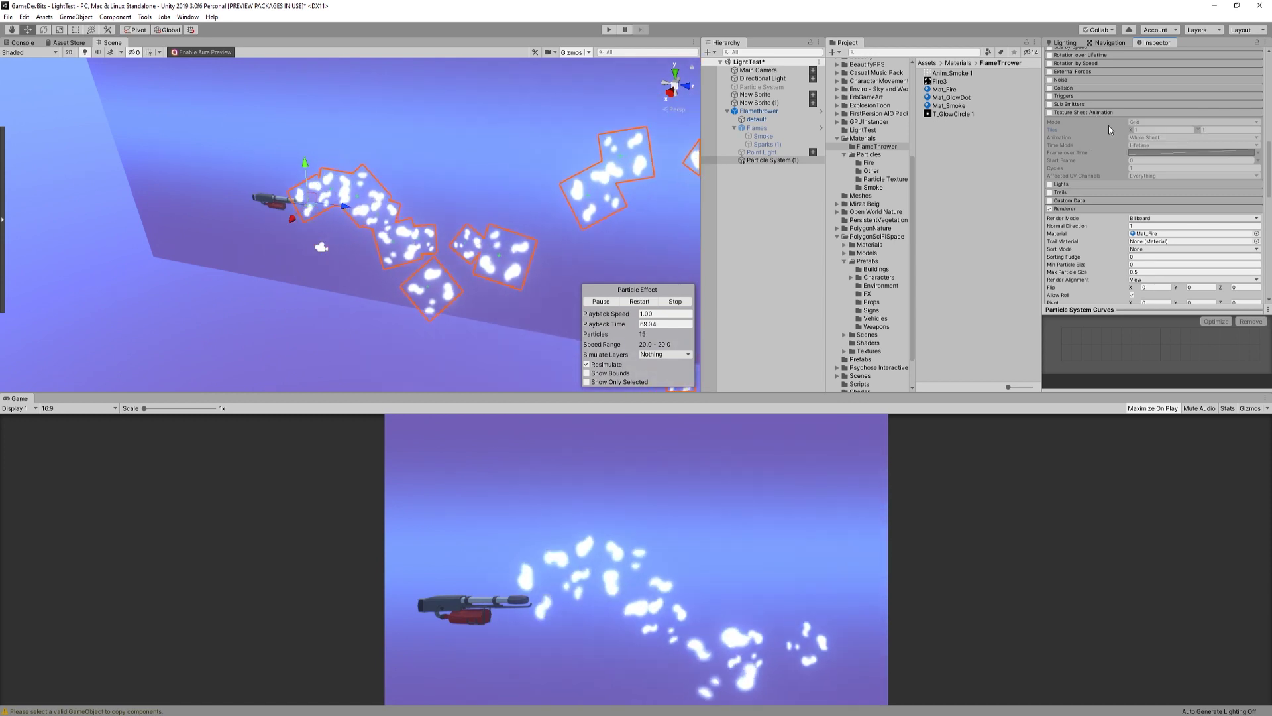
left_click(1049, 113)
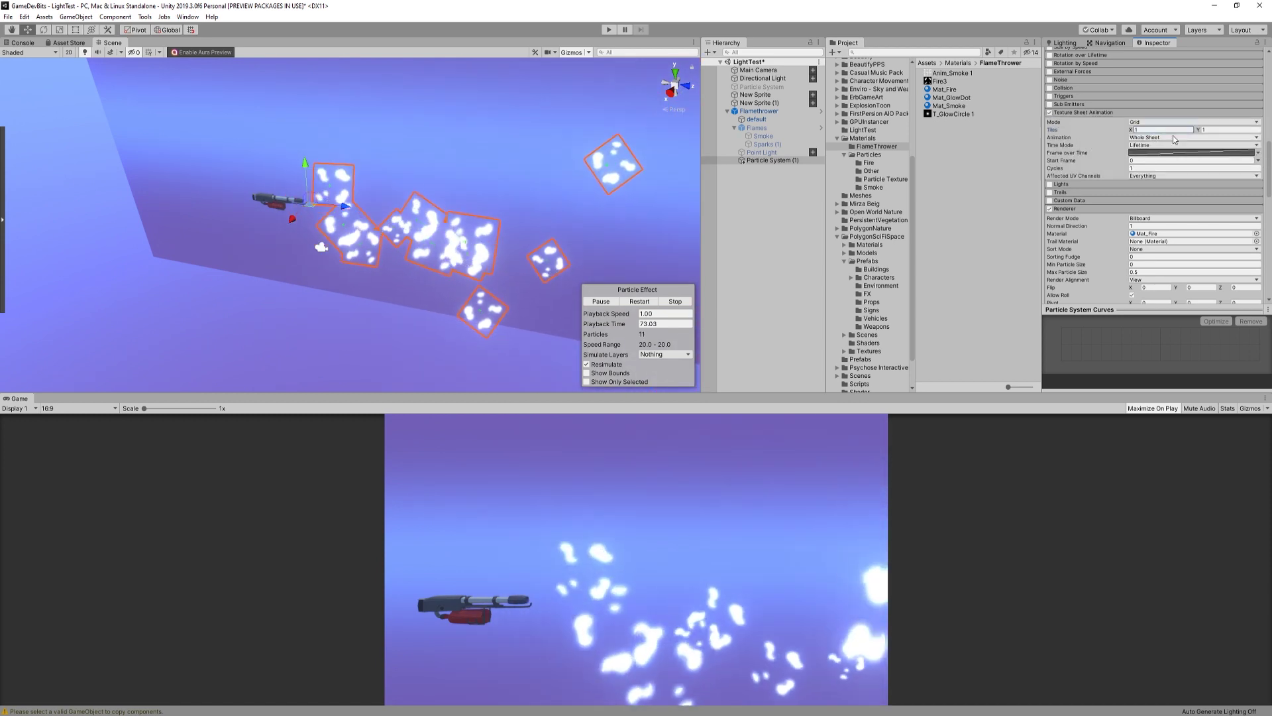
left_click(1170, 128)
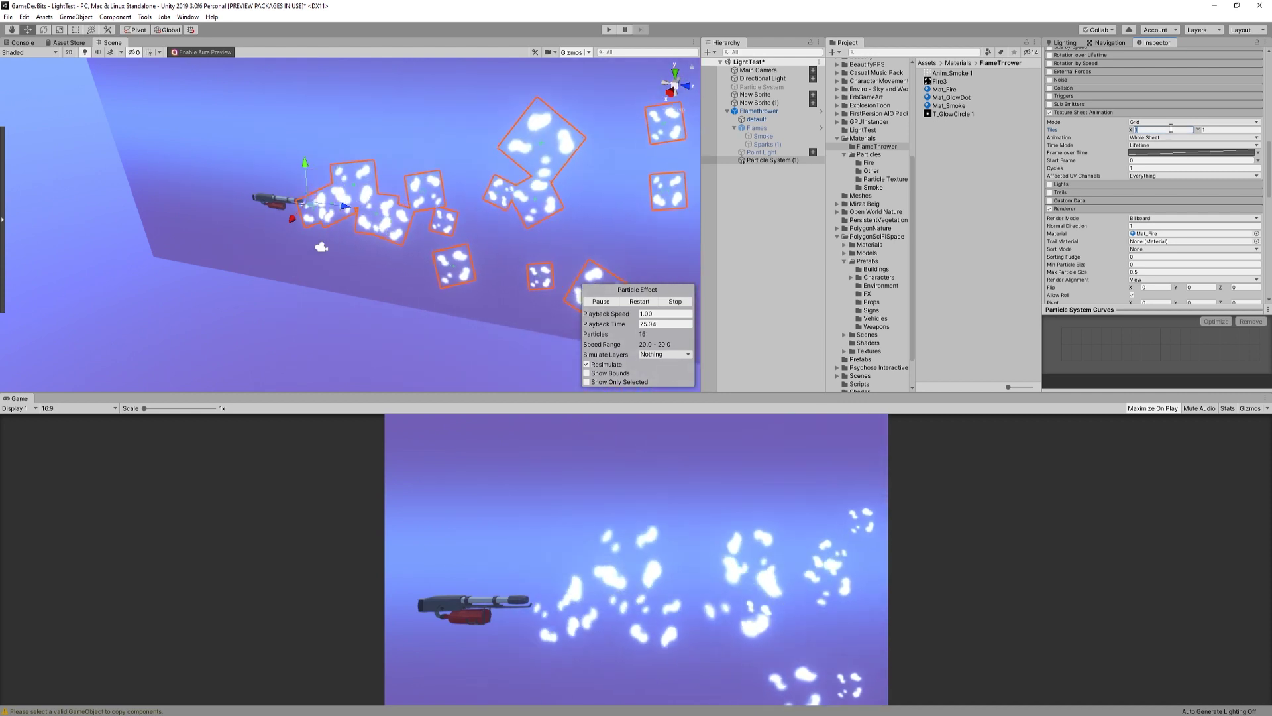
type("2")
left_click(1210, 129)
type("2")
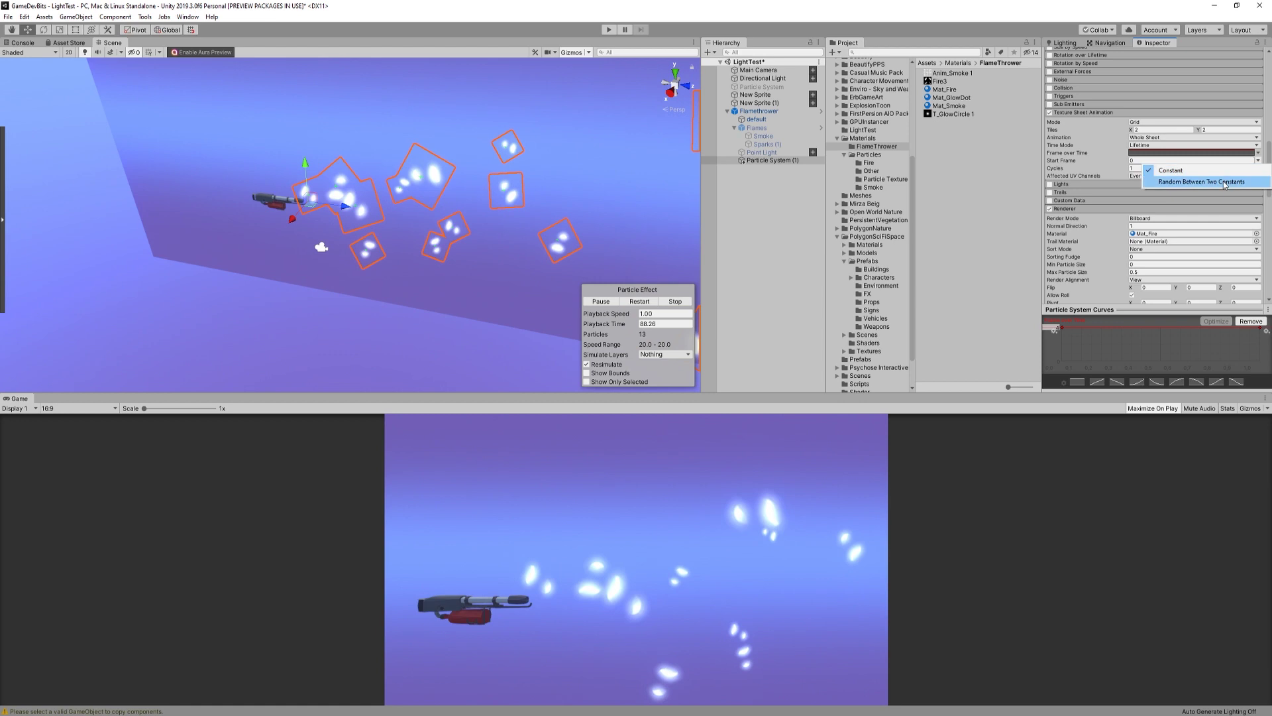
left_click(1223, 180)
left_click(1200, 160)
type("3.9996")
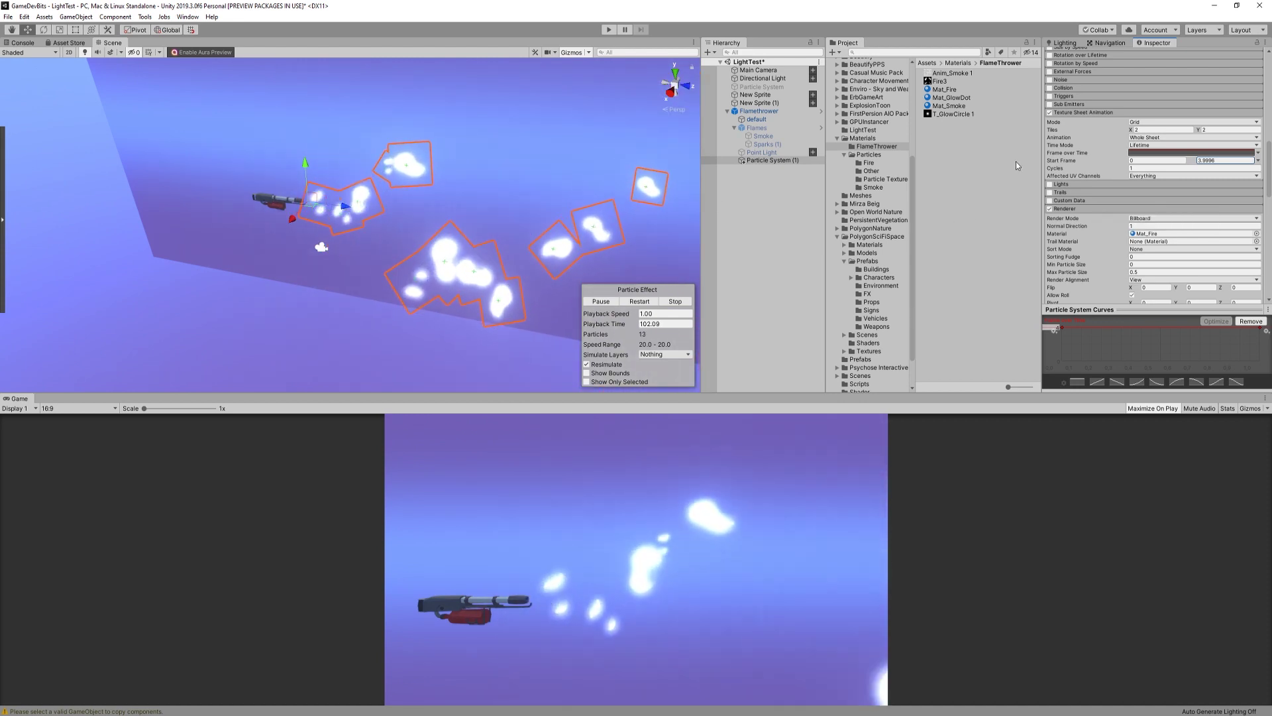
Raise Emission Rate over Time to 80 and narrow the Shape cone to angle 5, radius 0.0001
scroll(1104, 227, "up", 5)
scroll(1104, 247, "up", 5)
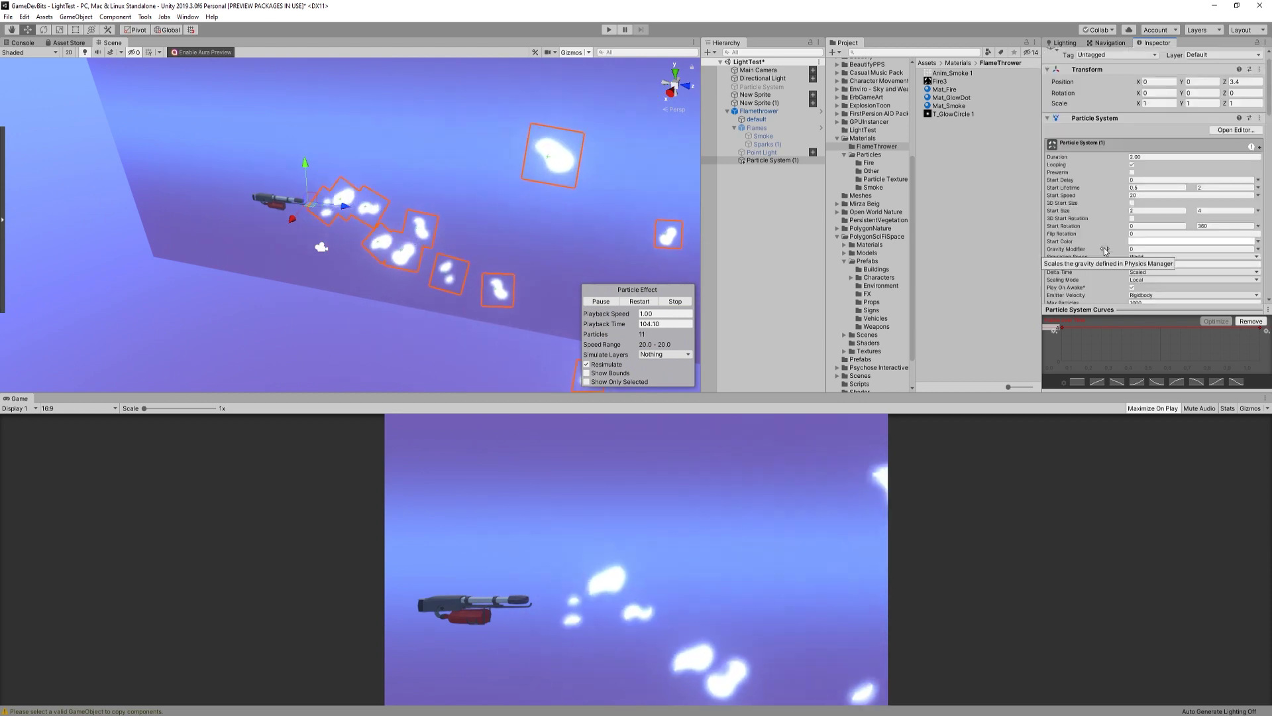
scroll(1105, 251, "down", 3)
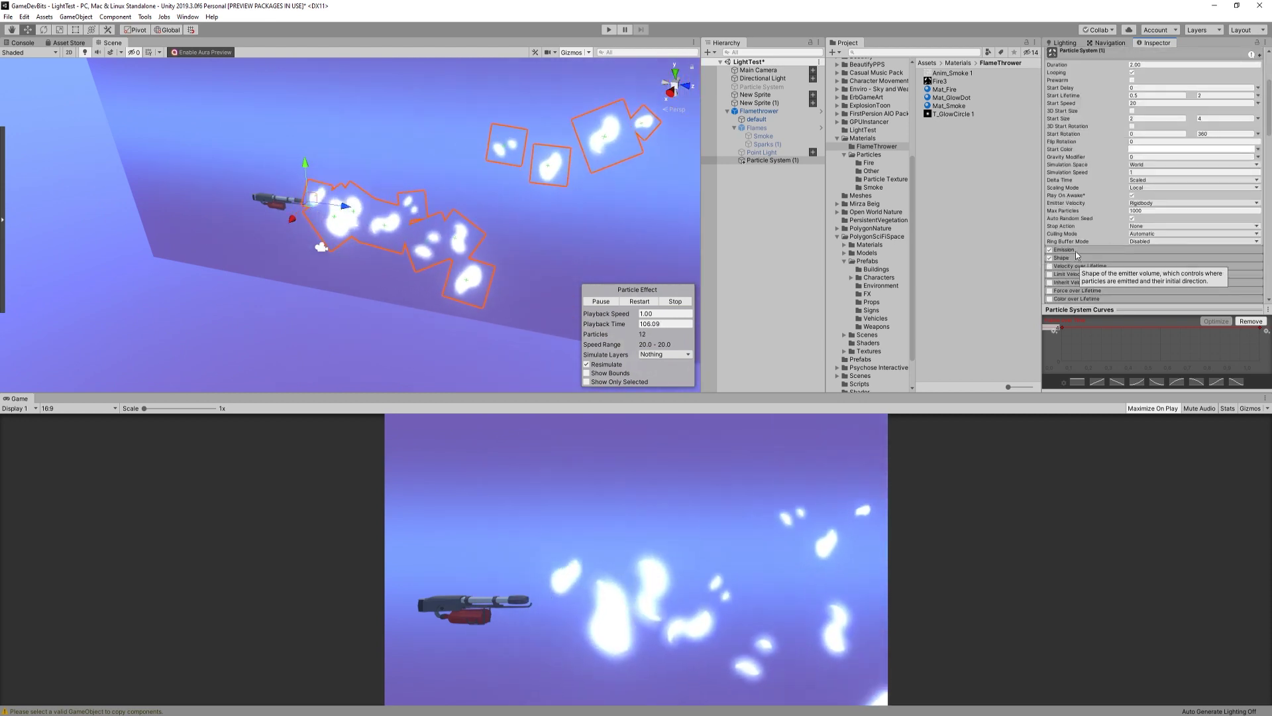
left_click_drag(1115, 258, 1135, 259)
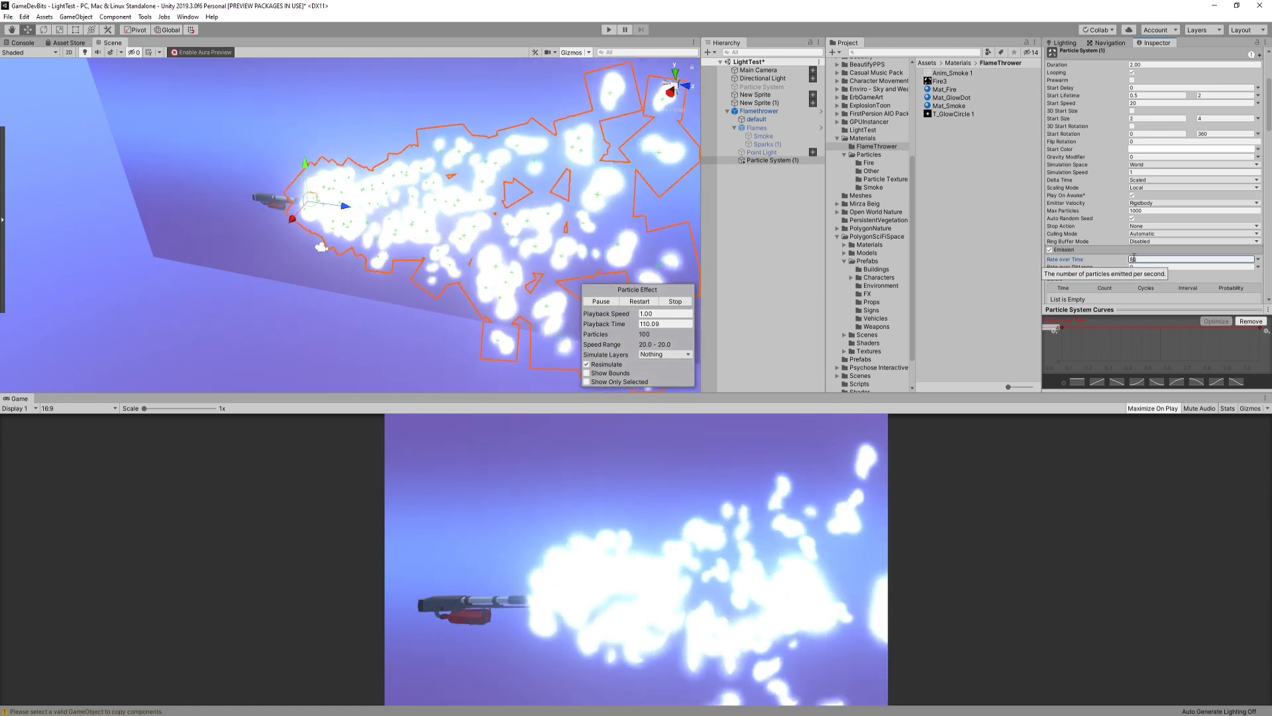
scroll(1065, 228, "down", 3)
left_click(1066, 228)
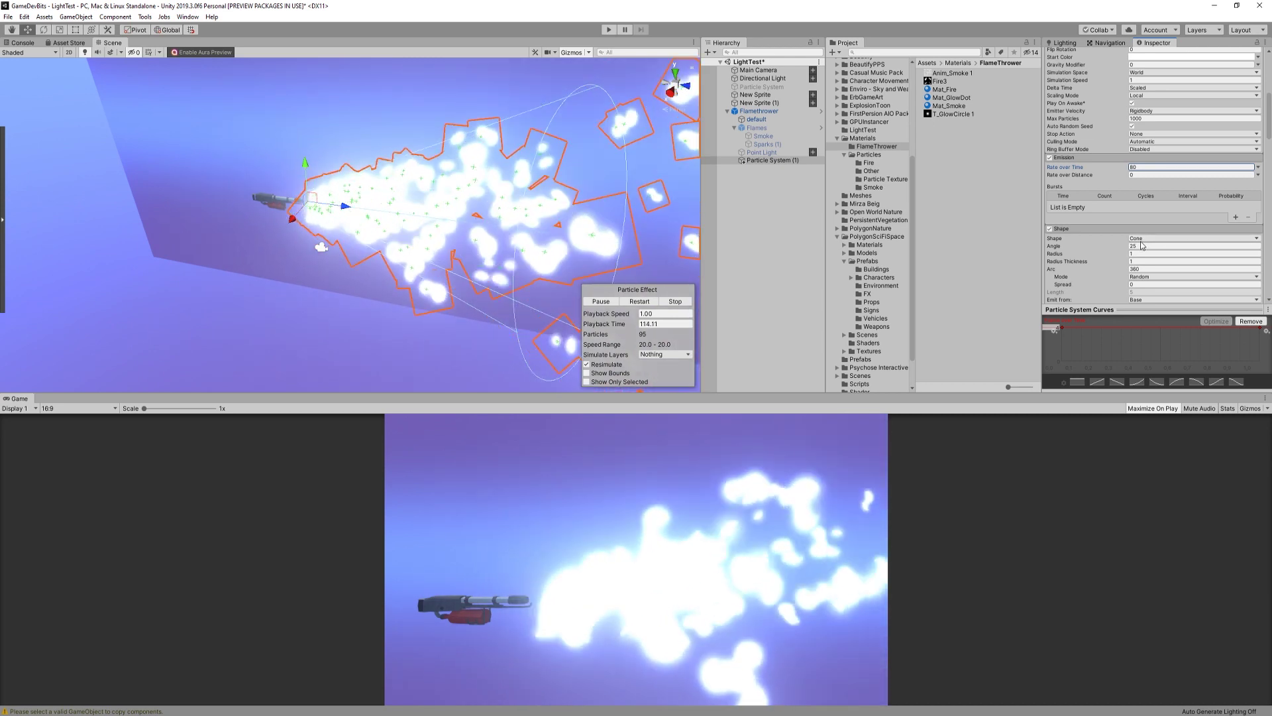
left_click(1143, 246)
type("5")
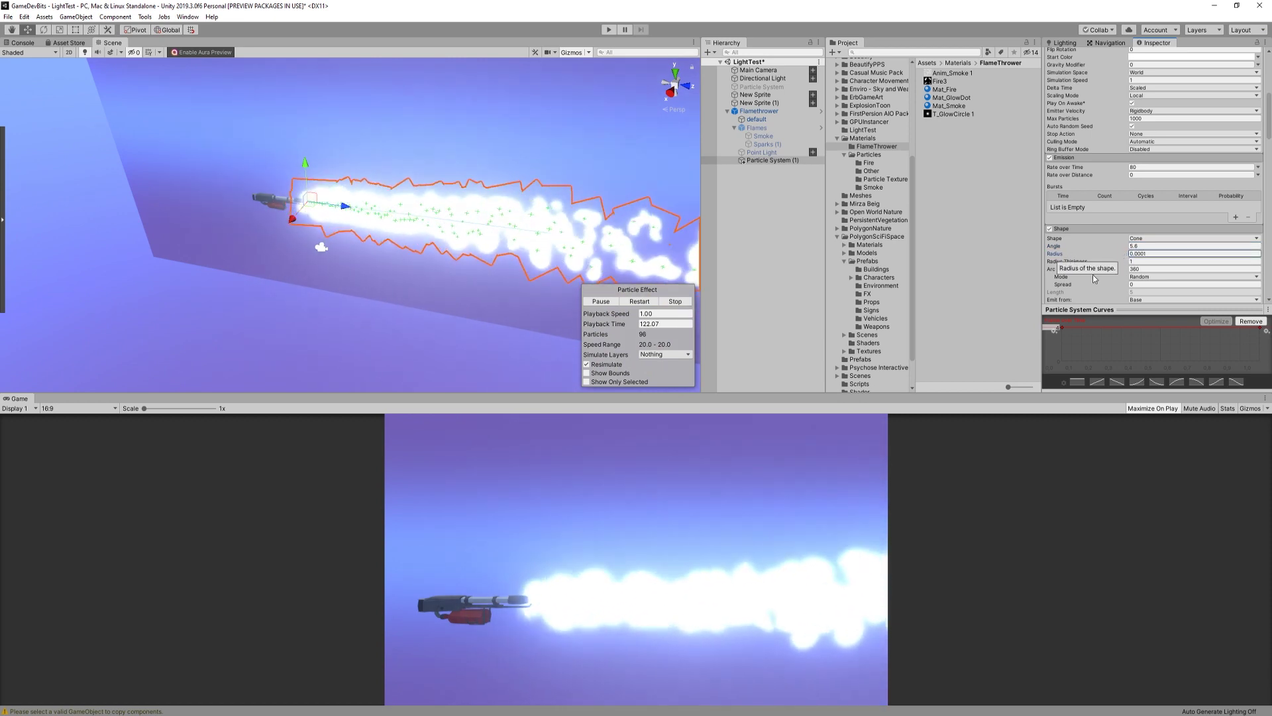
Enable Limit Velocity over Lifetime with Dampen 0.1 to shorten the flame stream
scroll(1115, 272, "down", 5)
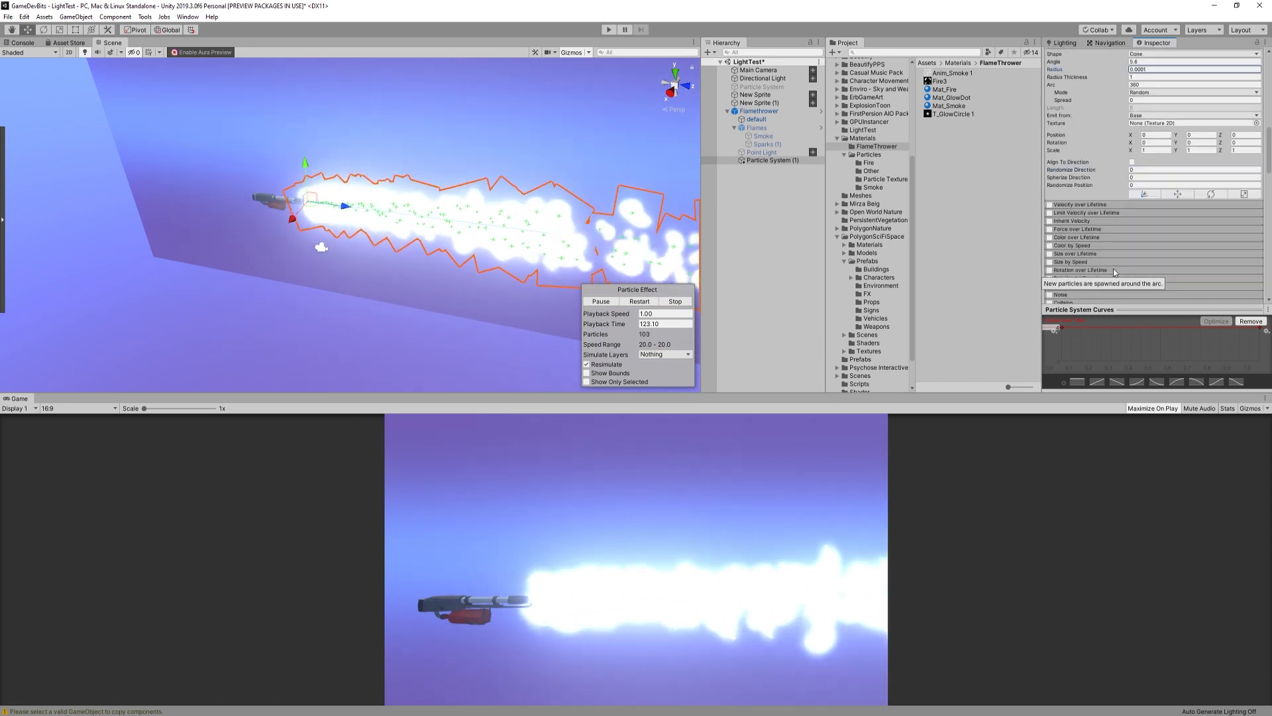
left_click(1050, 212)
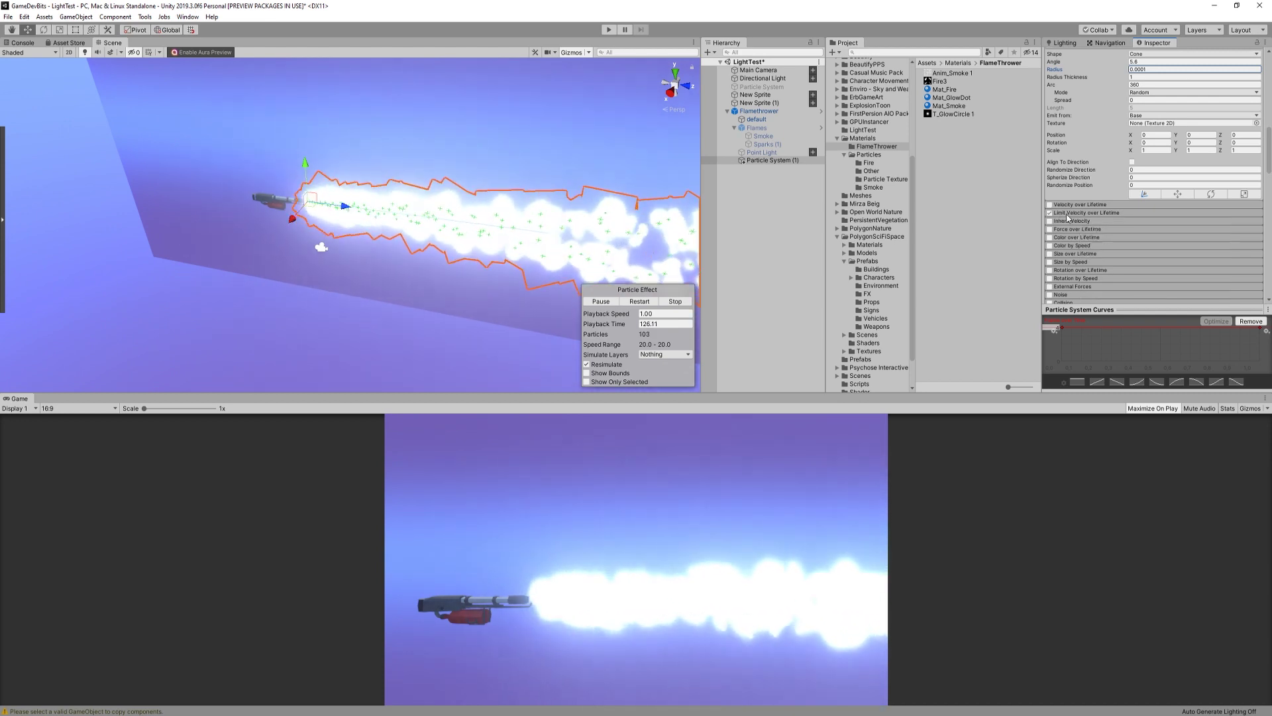
left_click(1070, 213)
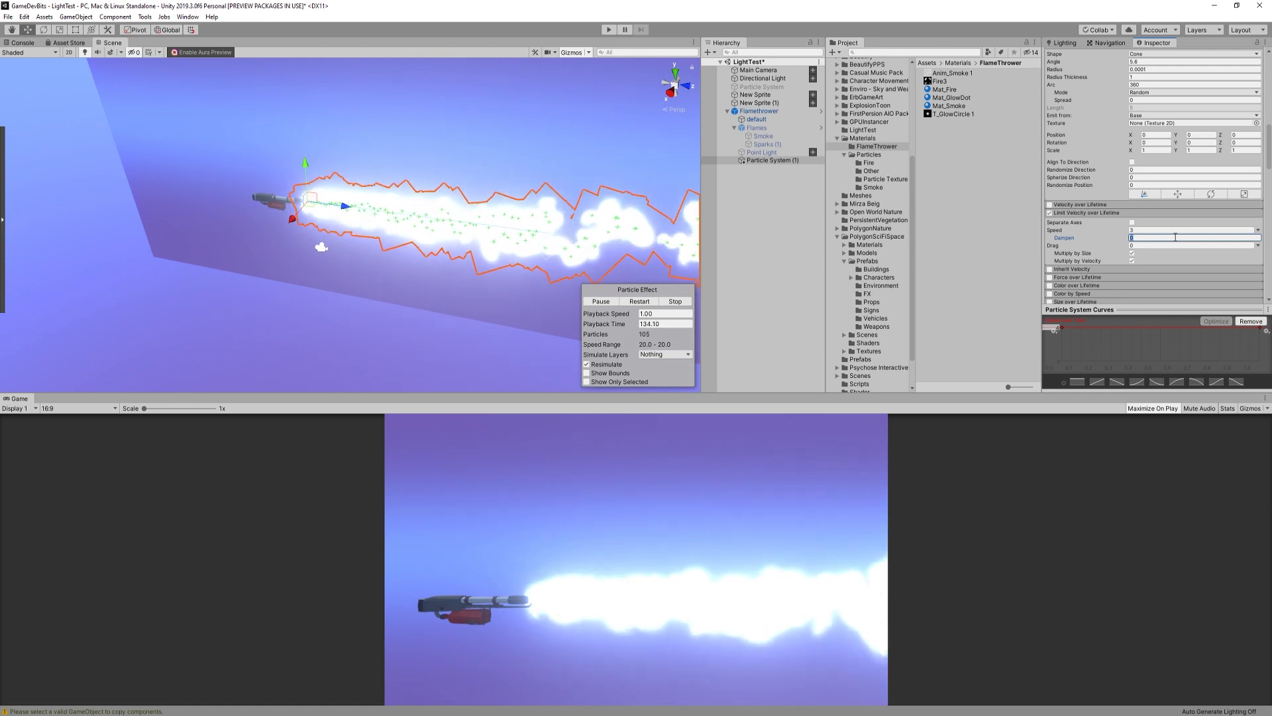
type("1")
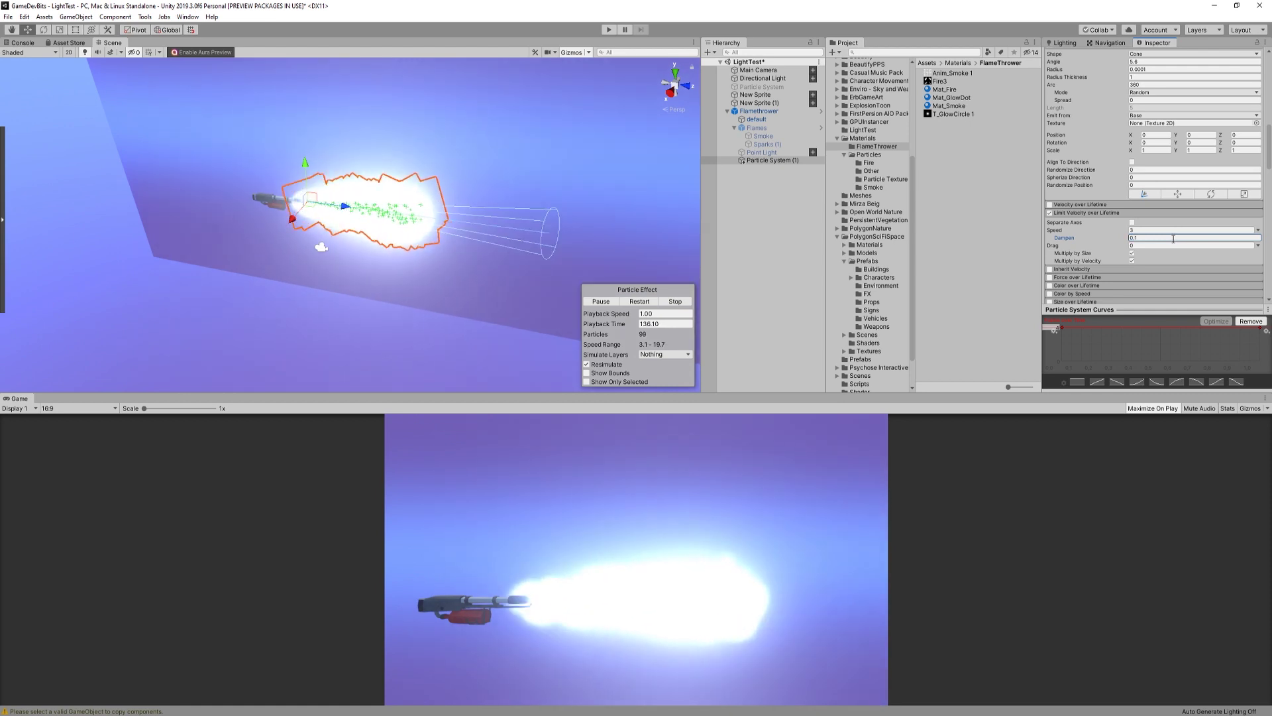
scroll(1156, 243, "down", 3)
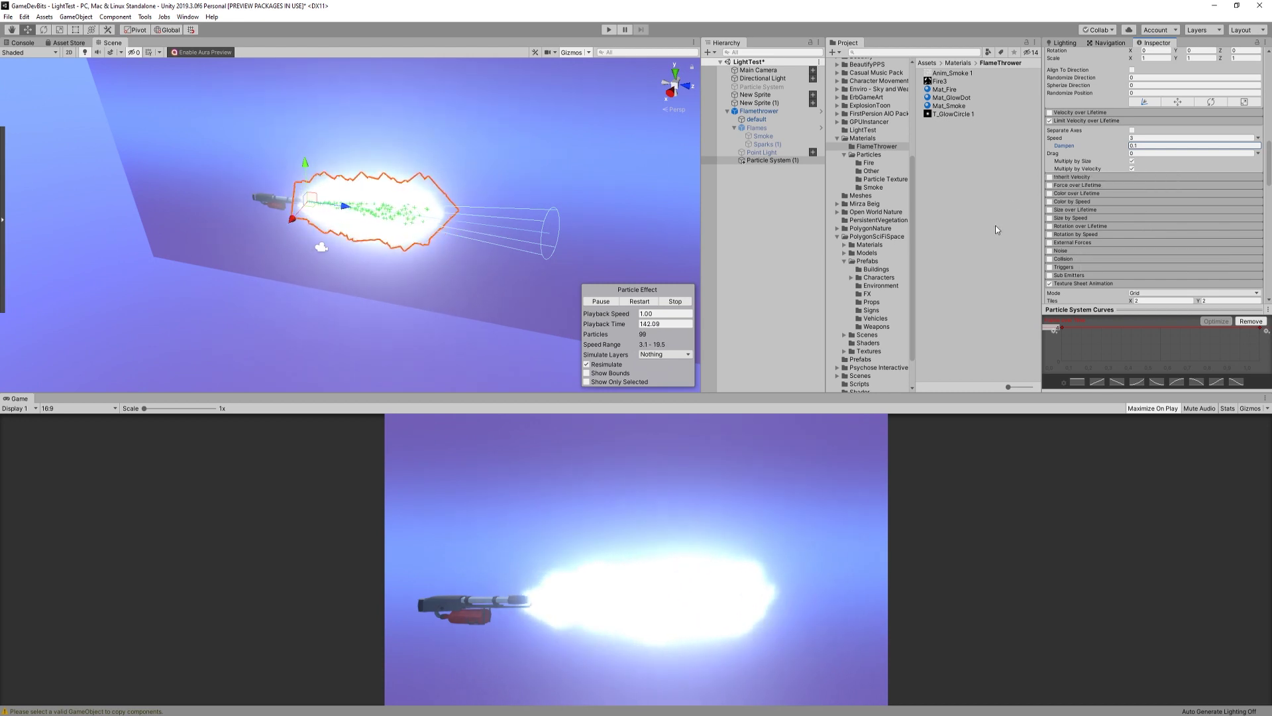
Apply the orange-to-transparent Color over Lifetime gradient and save it as a new preset
left_click(1050, 193)
left_click(1063, 194)
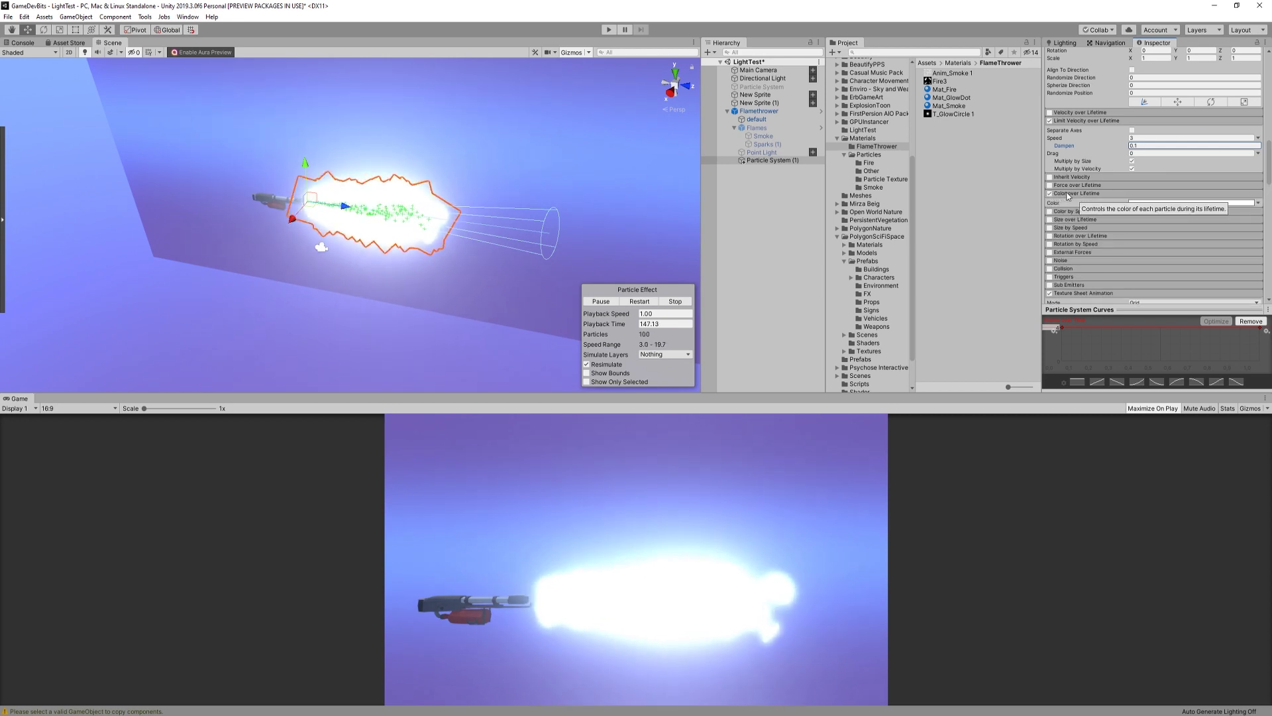
left_click(1186, 202)
left_click(1020, 426)
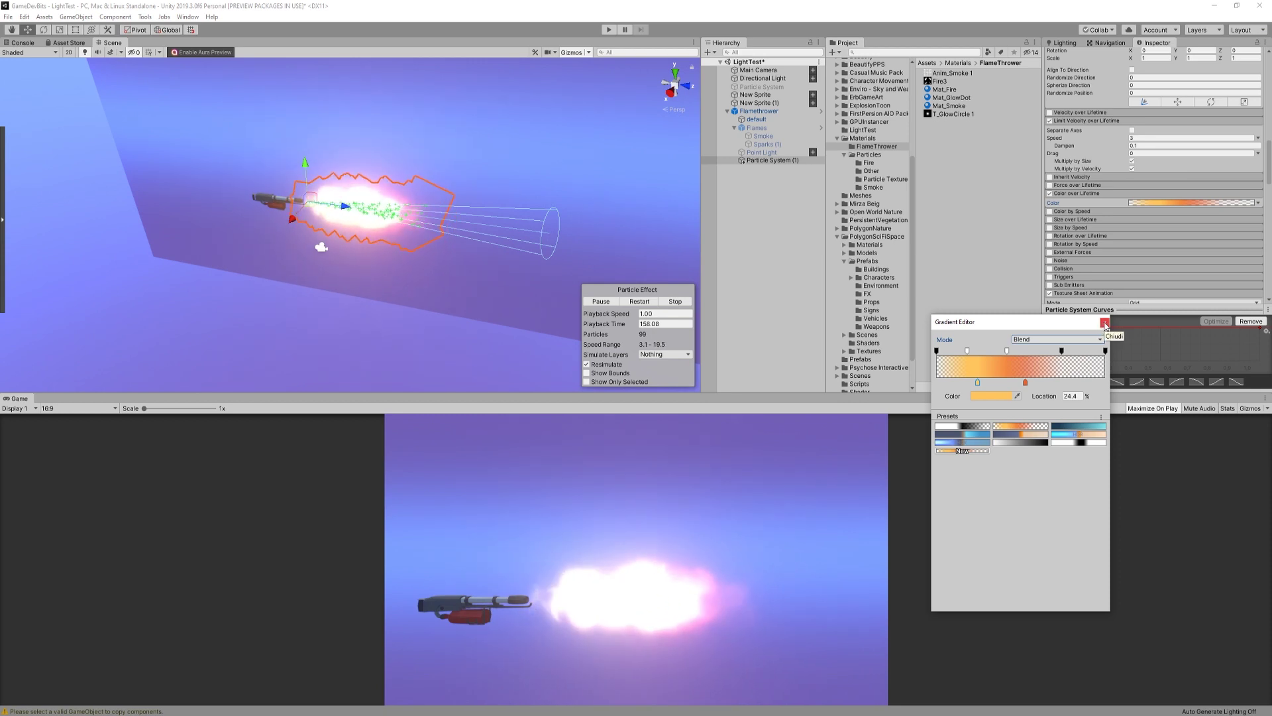
left_click(972, 451)
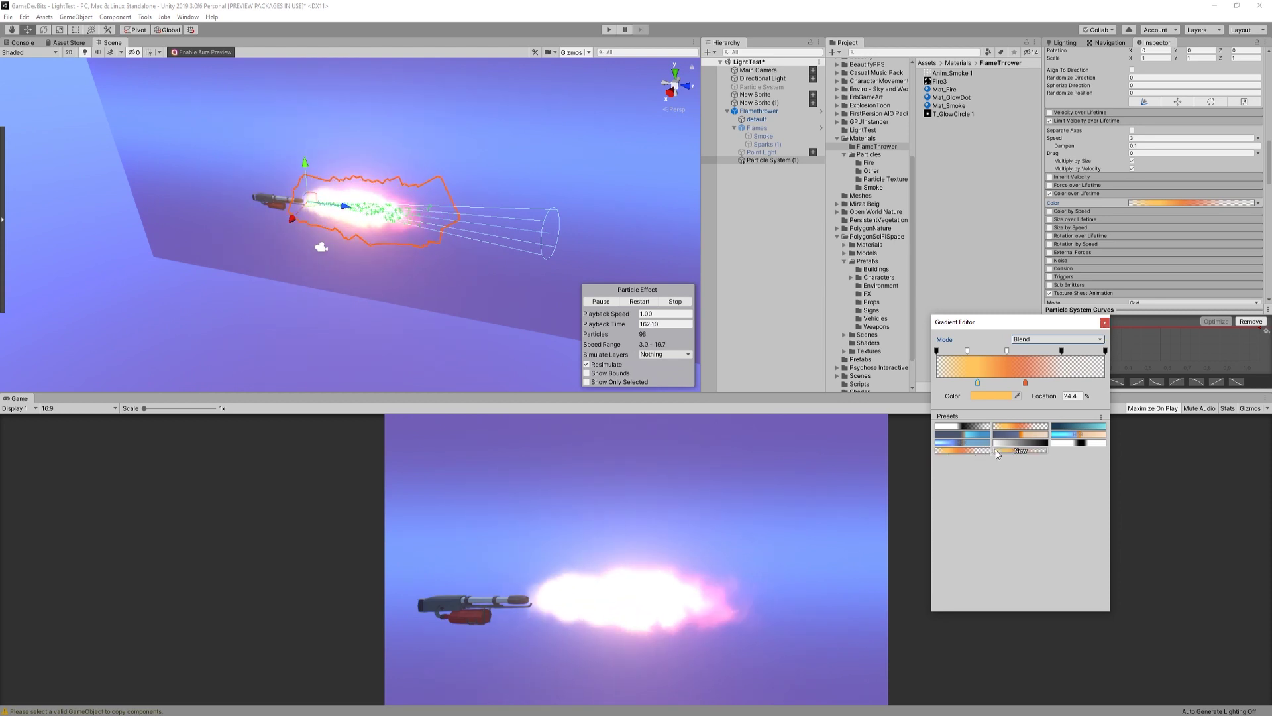
left_click(1104, 322)
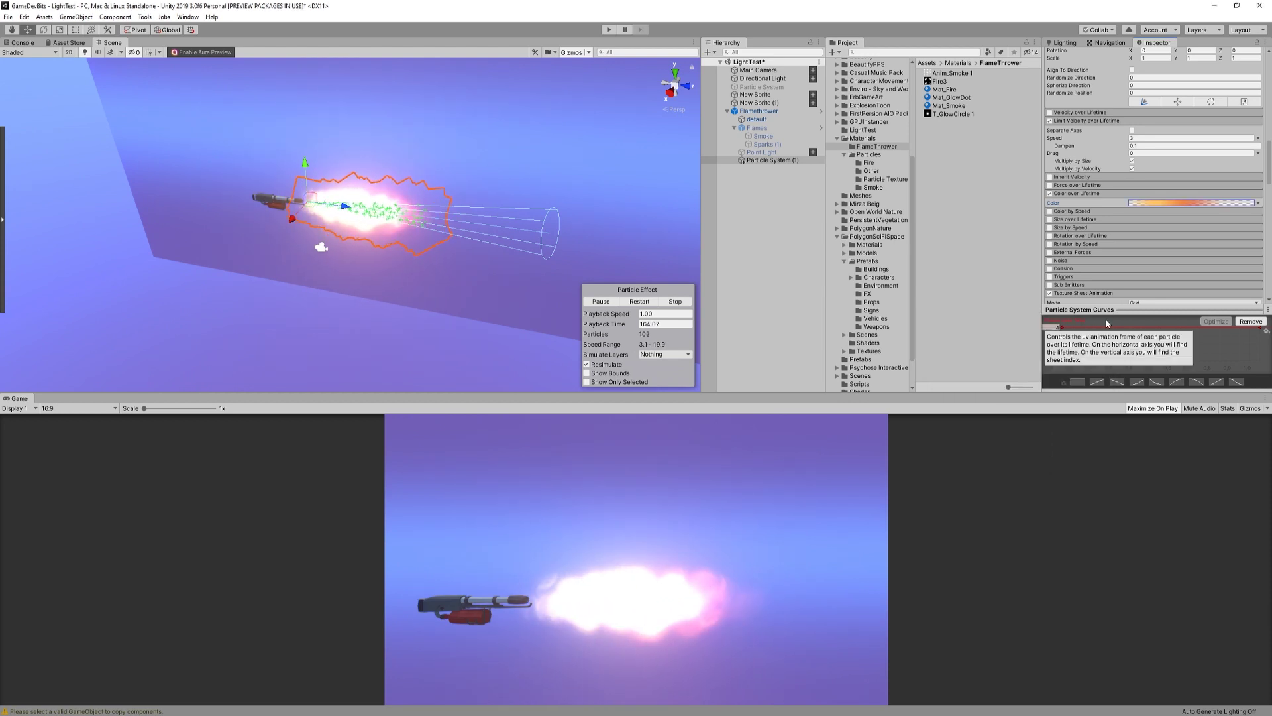
Enable Size over Lifetime and raise the curve's starting value to 0.22
left_click(1049, 220)
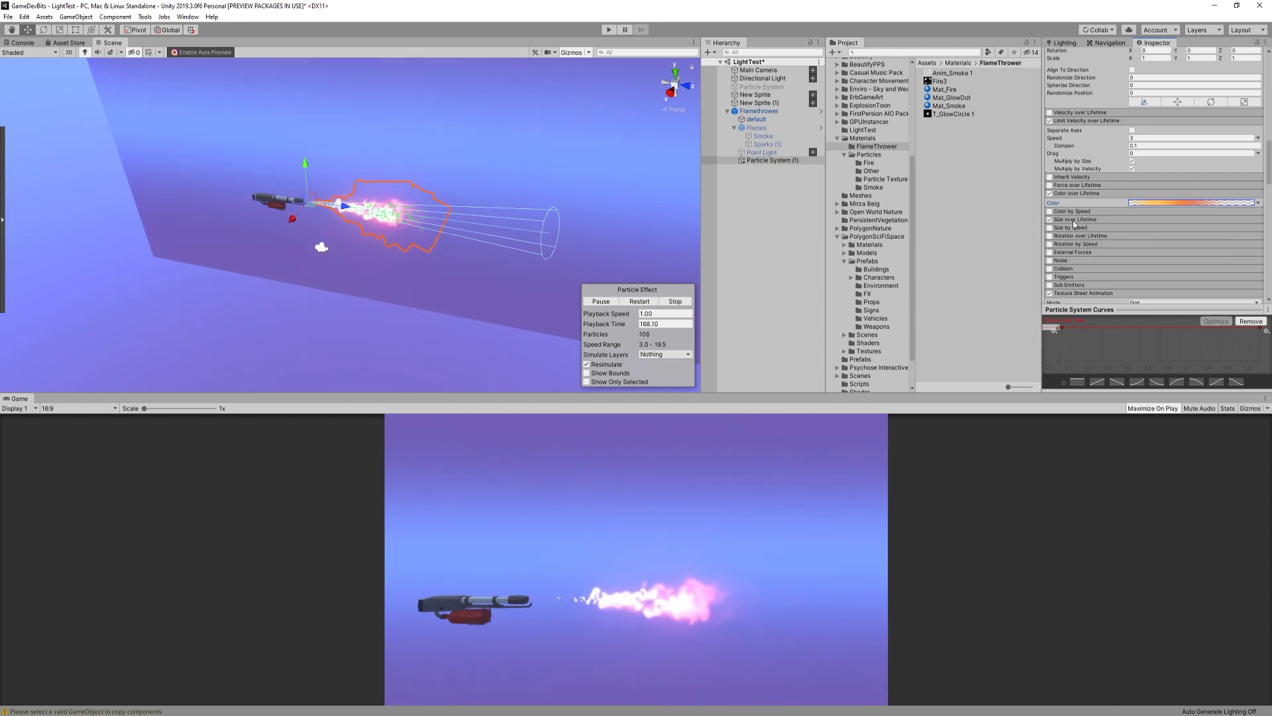
left_click(1072, 220)
left_click(1219, 237)
left_click_drag(1062, 361, 1060, 355)
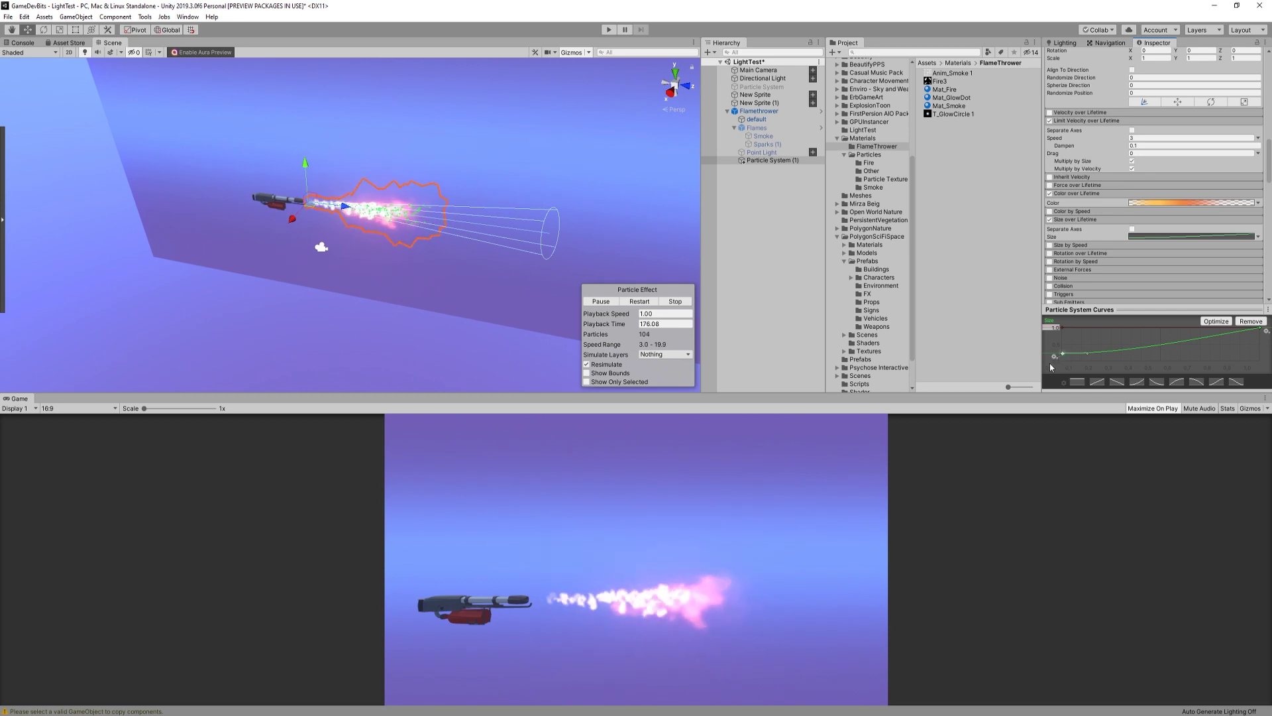
Enable Rotation over Lifetime with a random angular velocity between -45 and 45
left_click(1050, 254)
left_click(1259, 270)
left_click(1185, 304)
type("-45")
key("Return")
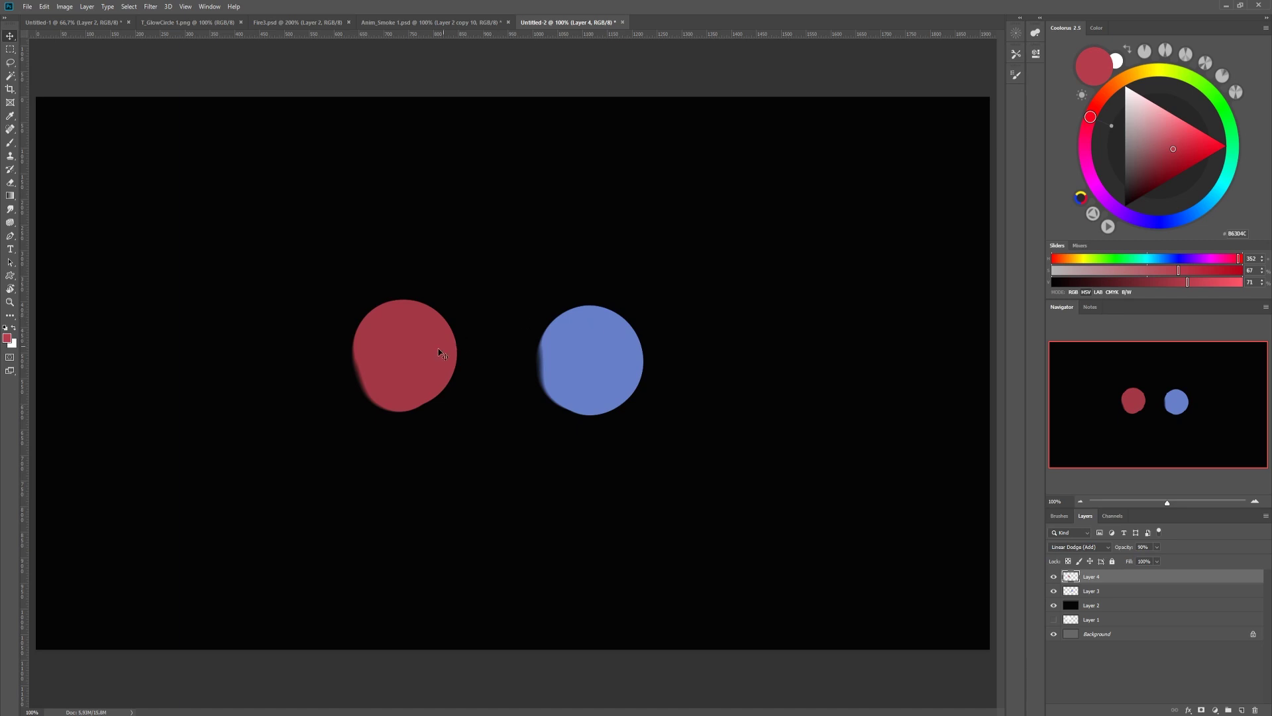
Move the red circle slightly lower-left beside the blue circle
left_click_drag(425, 360, 593, 385)
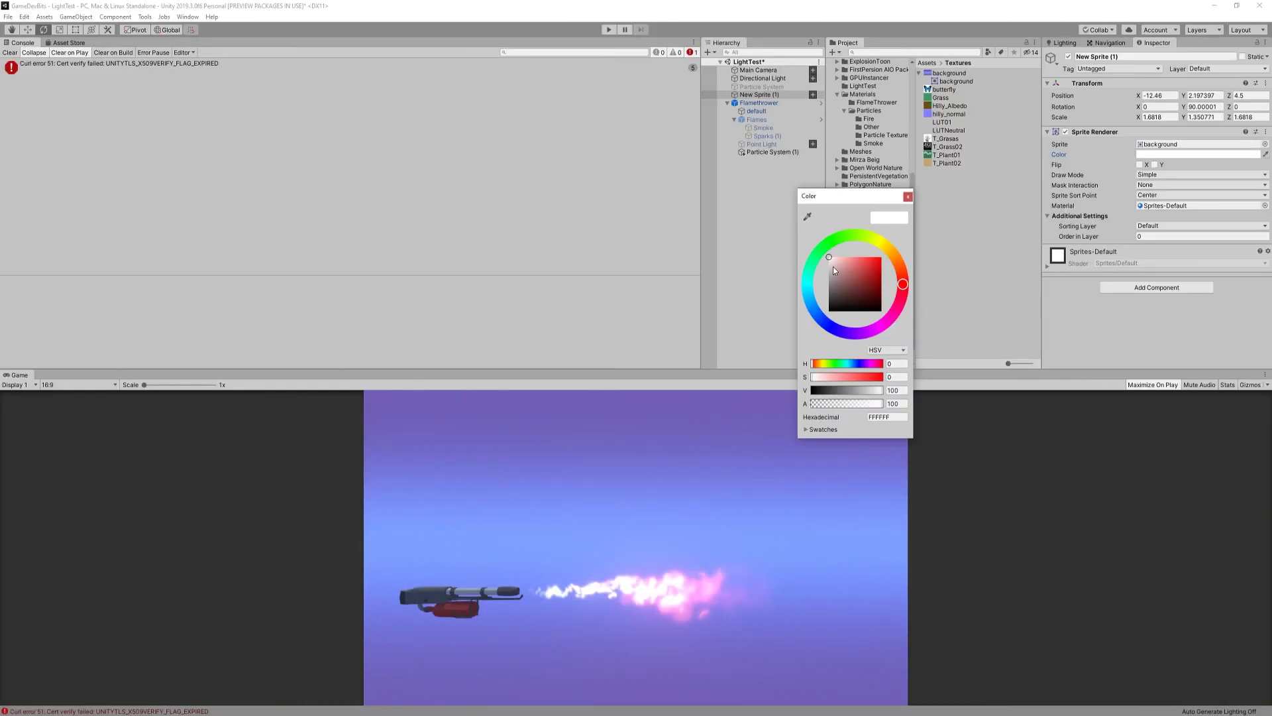
Tint the New Sprite (1) background a dim grey, 8C8B8B, in its Sprite Renderer colour
mouse_move(833, 266)
left_mouse_down()
mouse_move(843, 300)
mouse_move(838, 259)
left_mouse_up()
mouse_move(888, 305)
left_mouse_down()
mouse_move(855, 335)
mouse_move(823, 321)
mouse_move(809, 270)
mouse_move(845, 335)
mouse_move(885, 321)
left_mouse_up()
left_click_drag(864, 269, 830, 281)
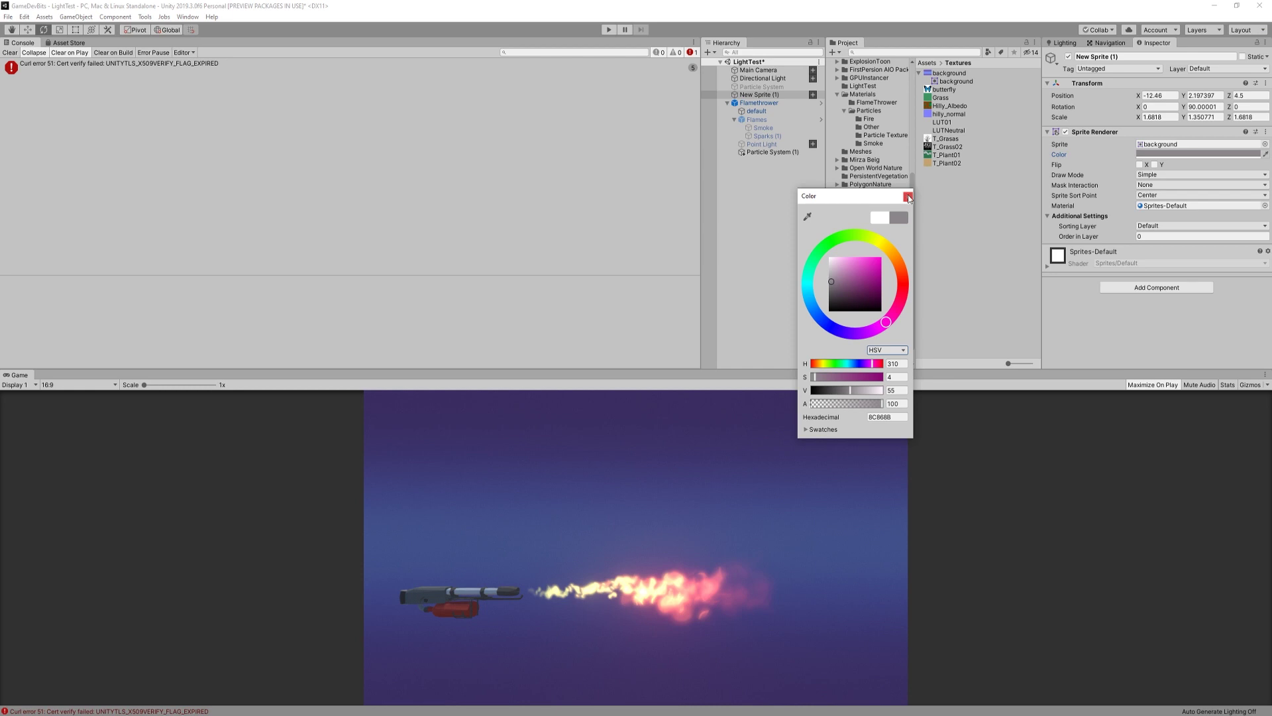
left_click(907, 196)
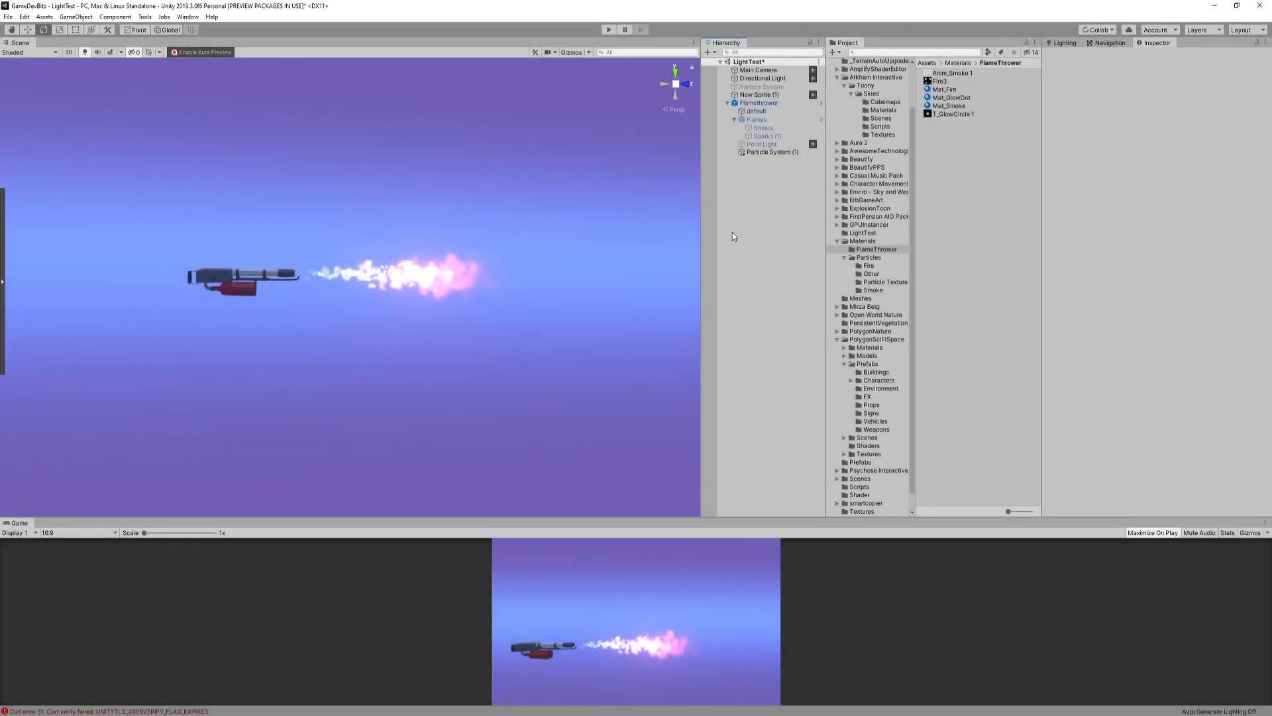
Confirm Mat_Smoke keeps Fade rendering mode and a white Albedo tint, then select Particle System (1)
left_click(947, 106)
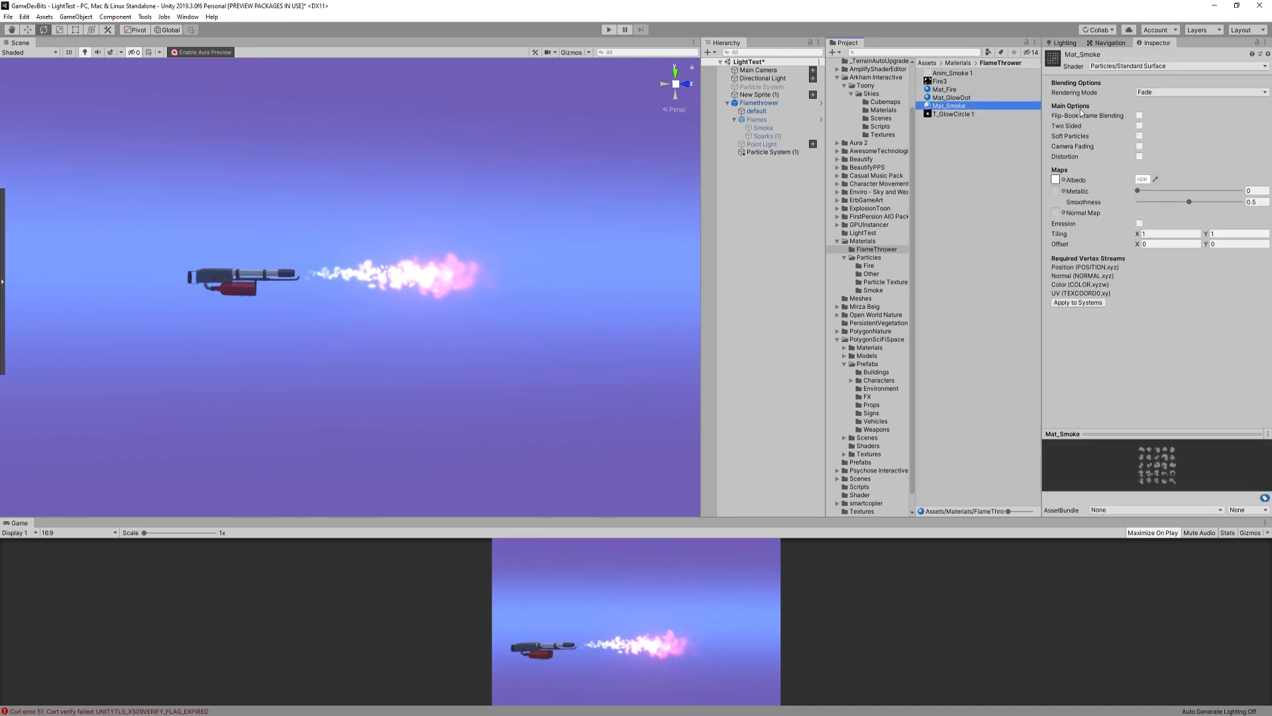
left_click(1161, 92)
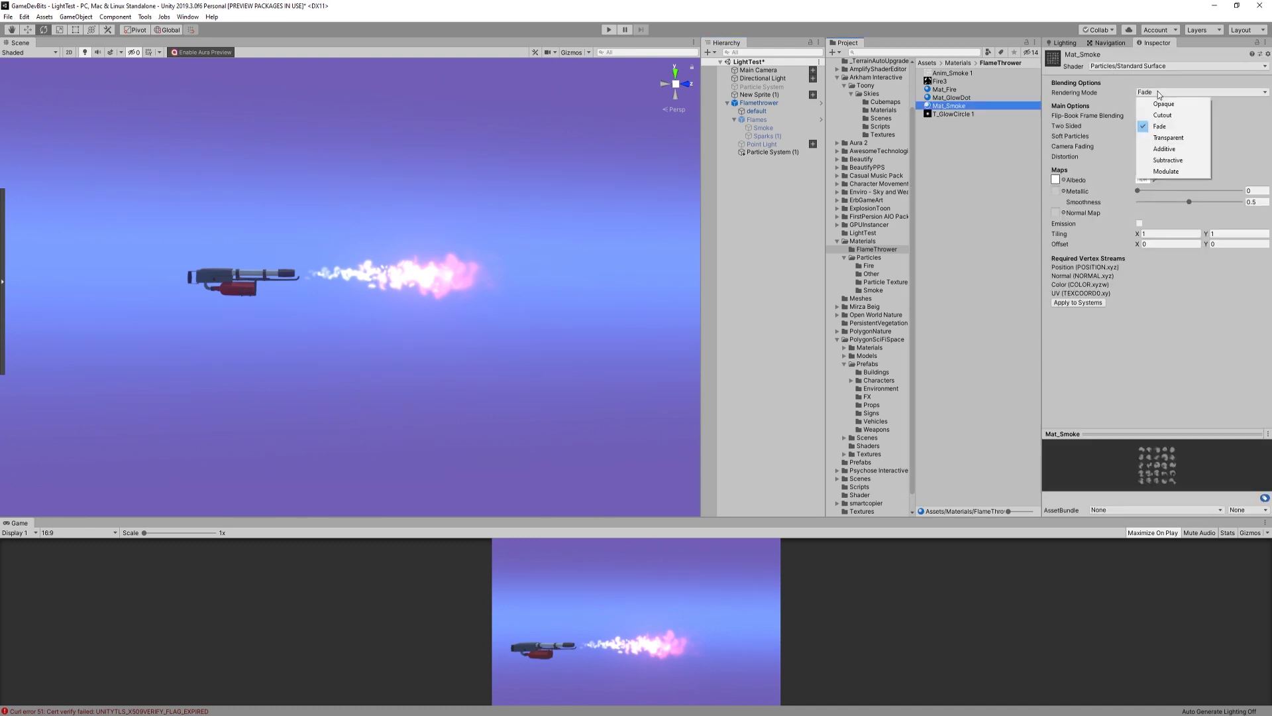
left_click(1160, 126)
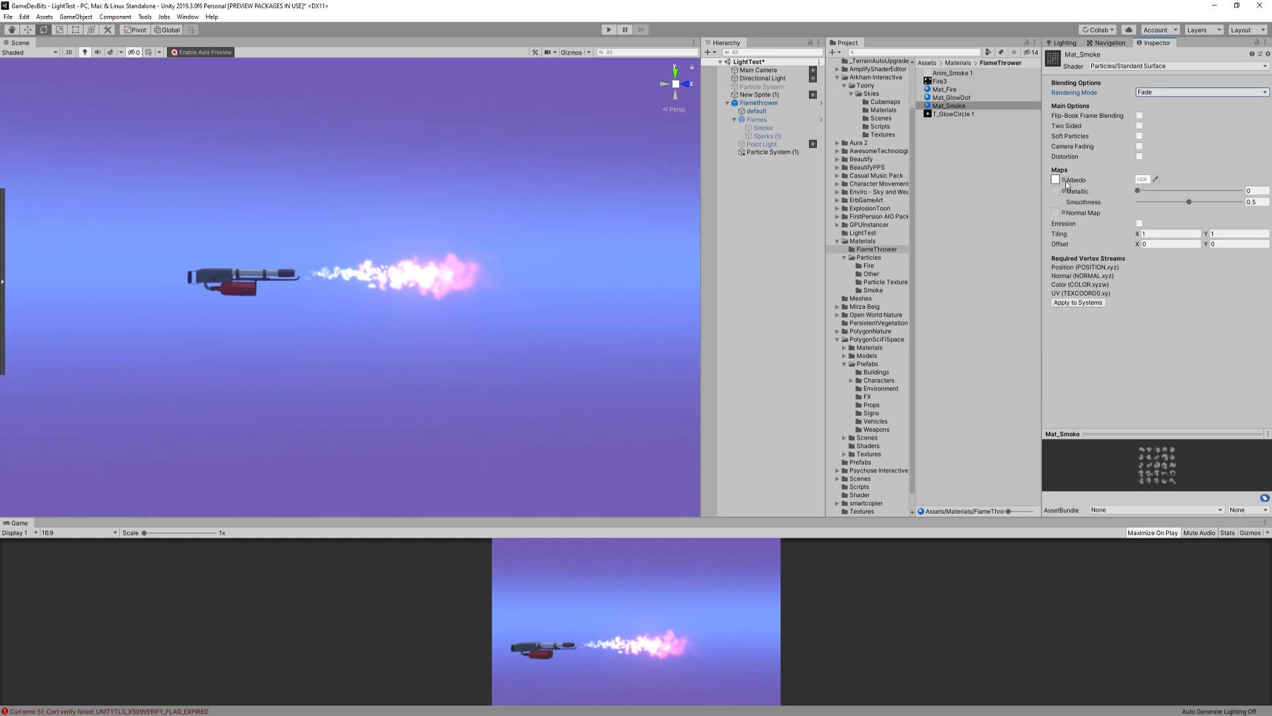
left_click(1141, 180)
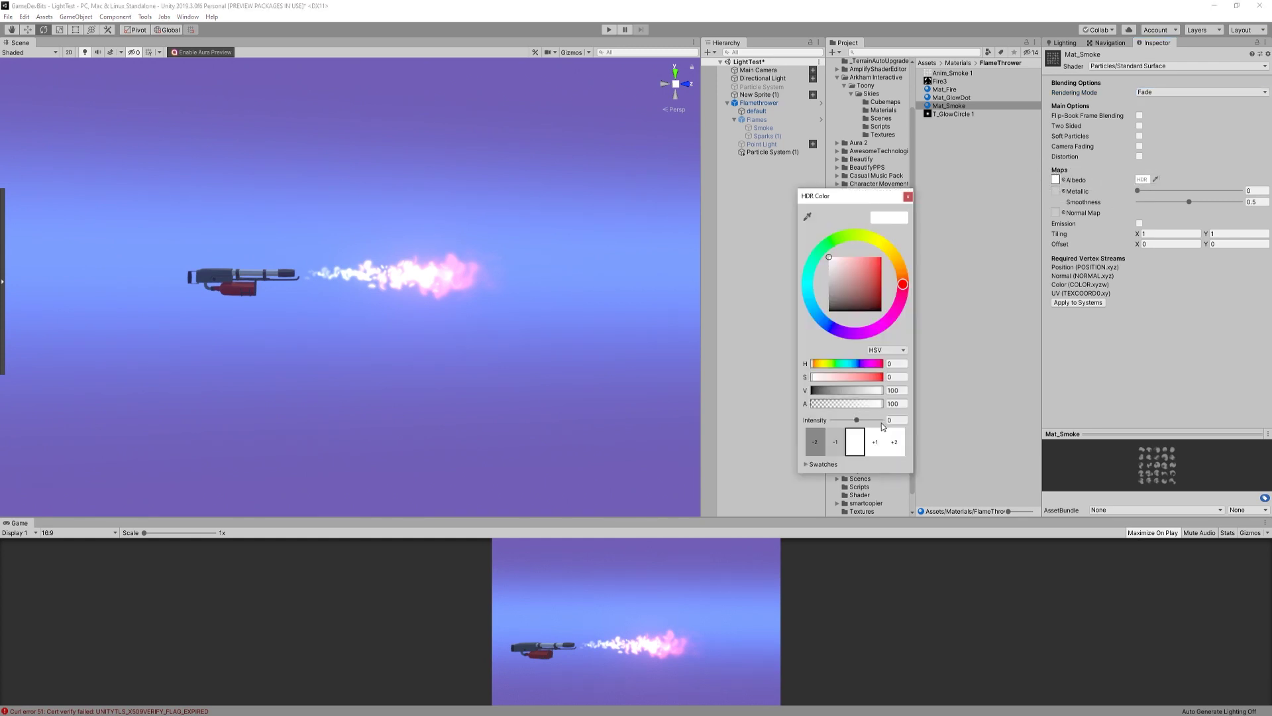
left_click(908, 197)
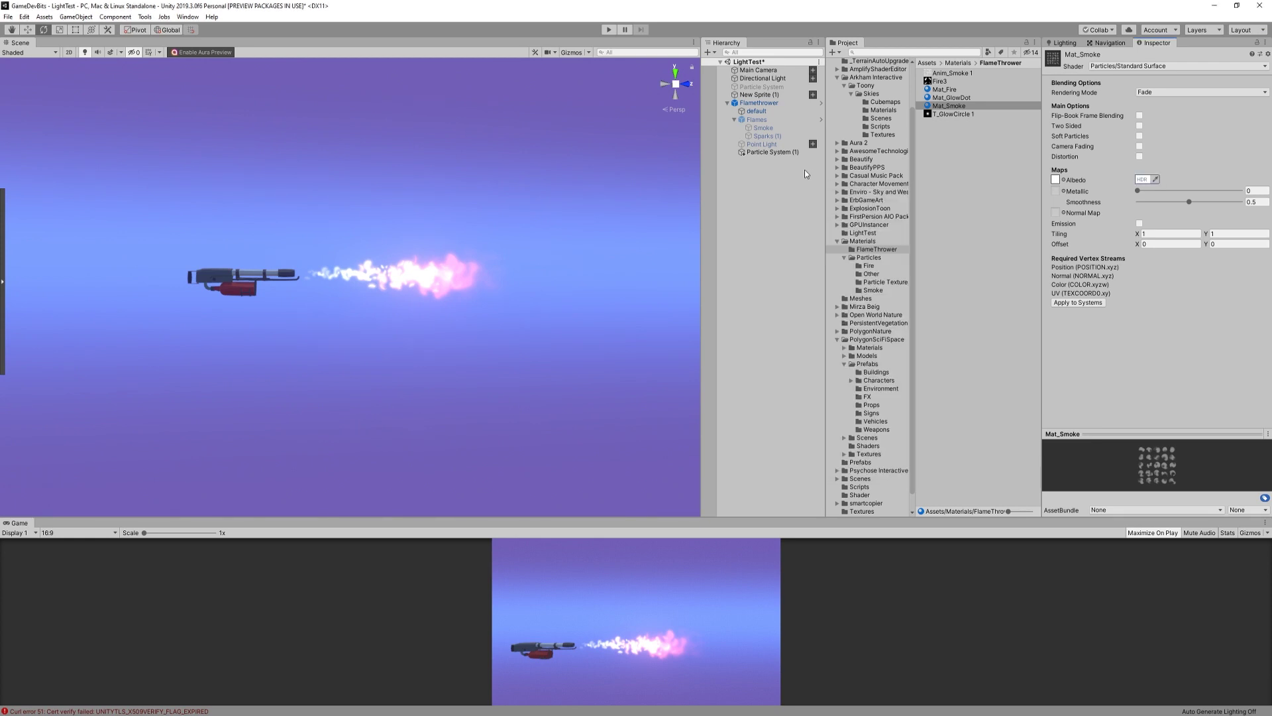
left_click(773, 153)
Create a child Particle System via Effects and drag Mat_Smoke into its Renderer Material slot
right_click(774, 153)
mouse_move(852, 322)
left_click(904, 321)
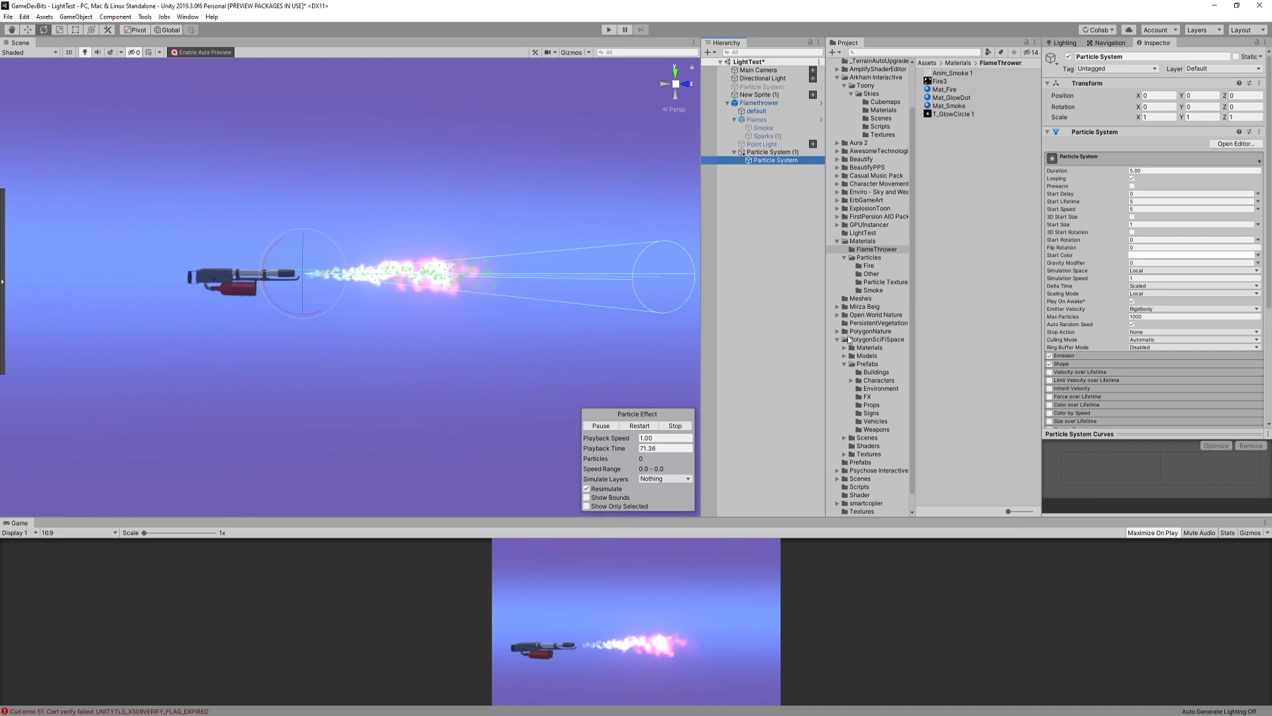
left_click(647, 426)
scroll(1082, 384, "down", 5)
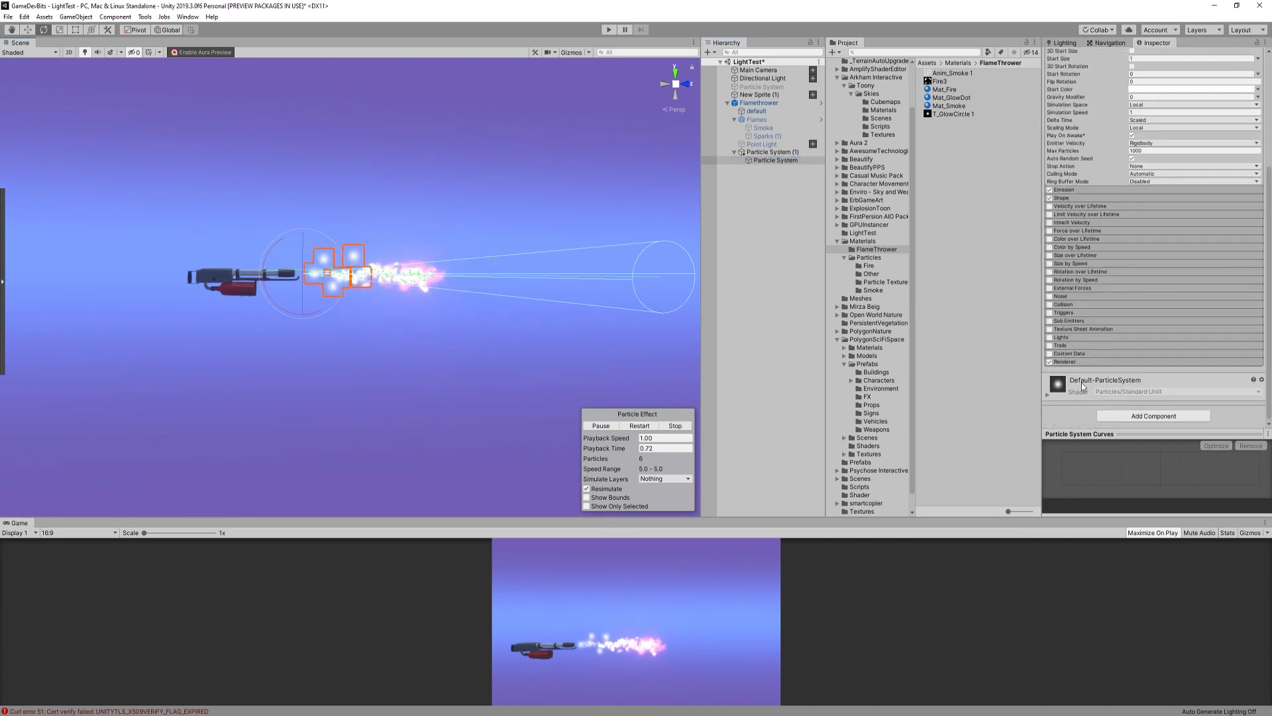
left_click(1068, 362)
left_click_drag(941, 106, 1144, 388)
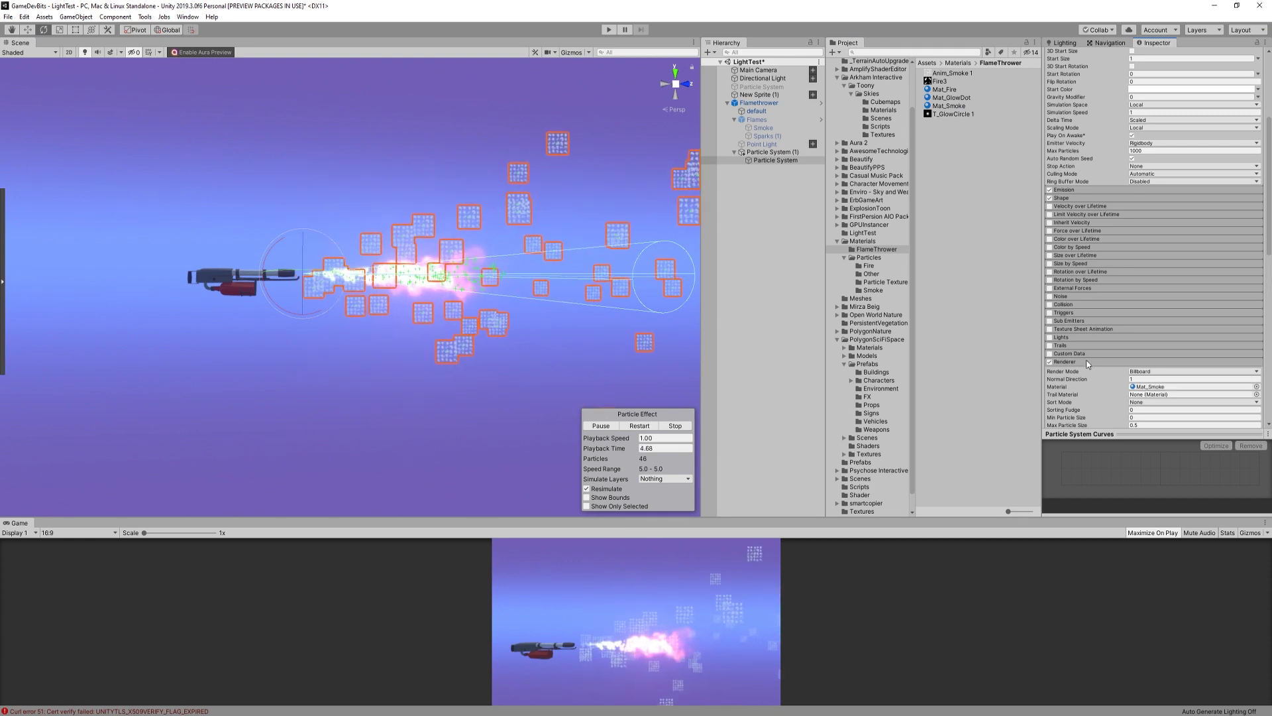
Enable Texture Sheet Animation on the smoke with a 5 × 5 tile grid
left_click(1050, 329)
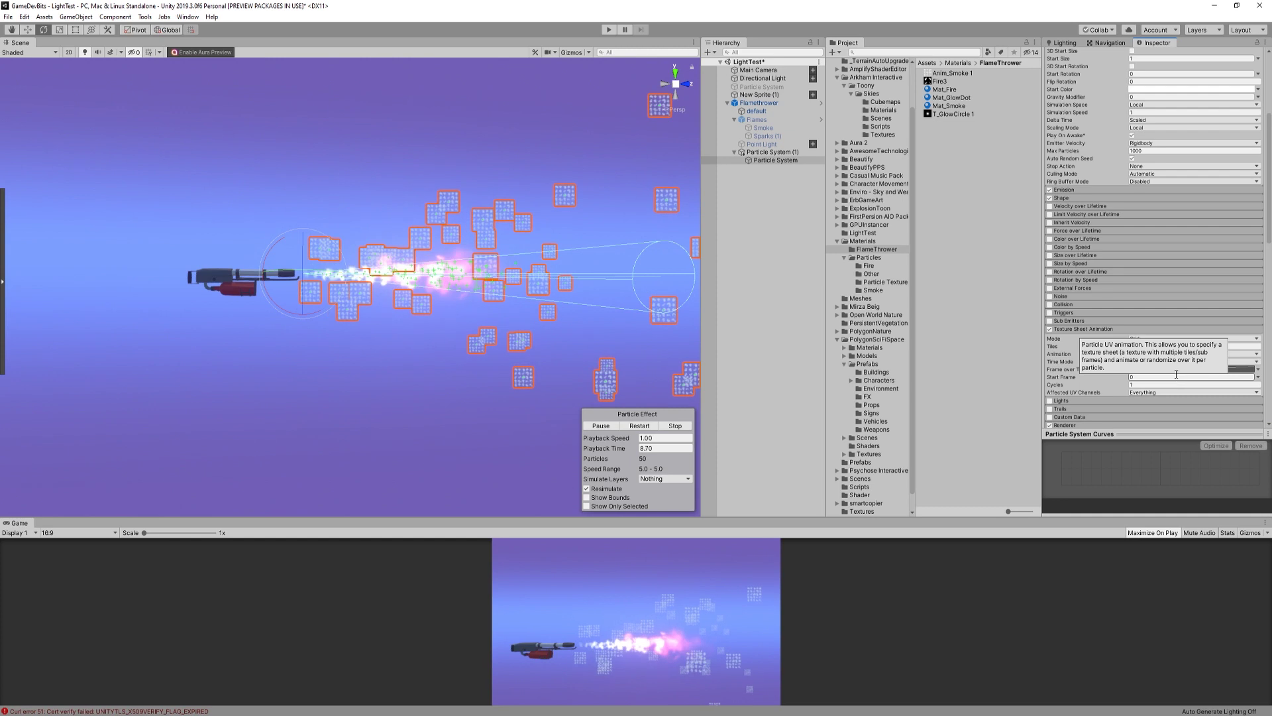
left_click(1156, 346)
type("5")
left_click(1209, 346)
type("5")
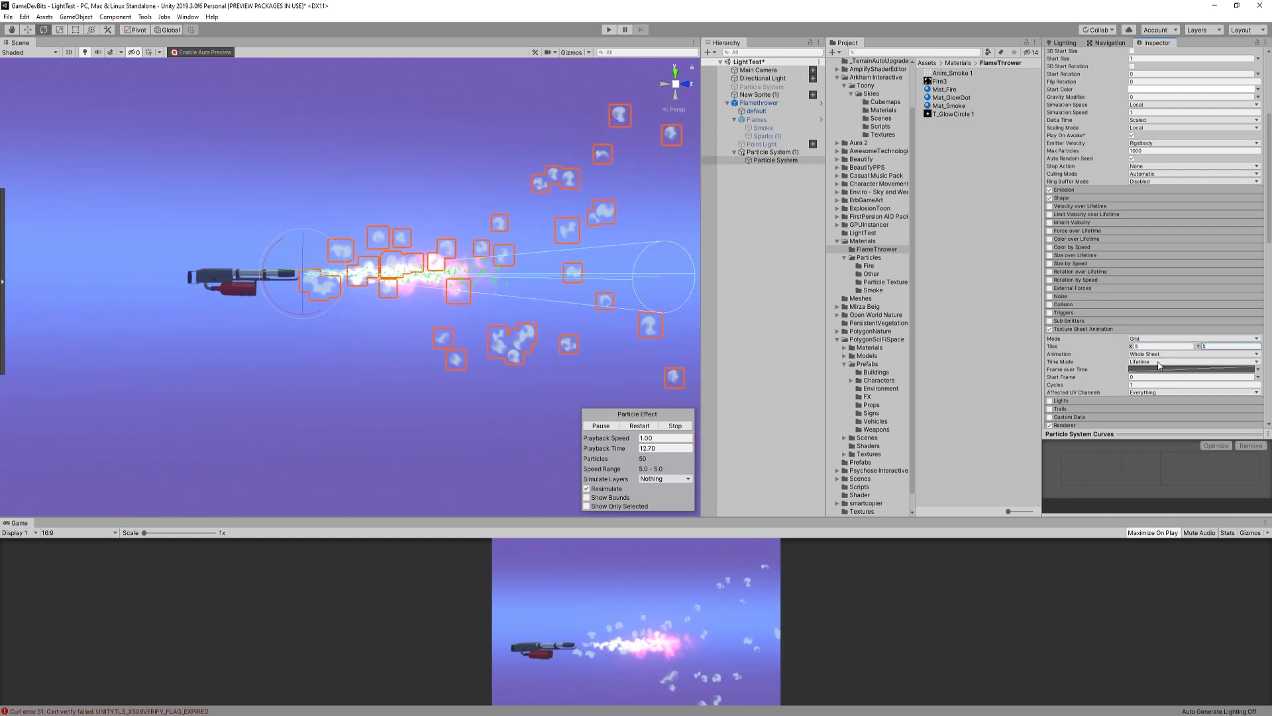
Flatten Frame over Time and set Start Frame to random between 0 and 25
left_click(1141, 371)
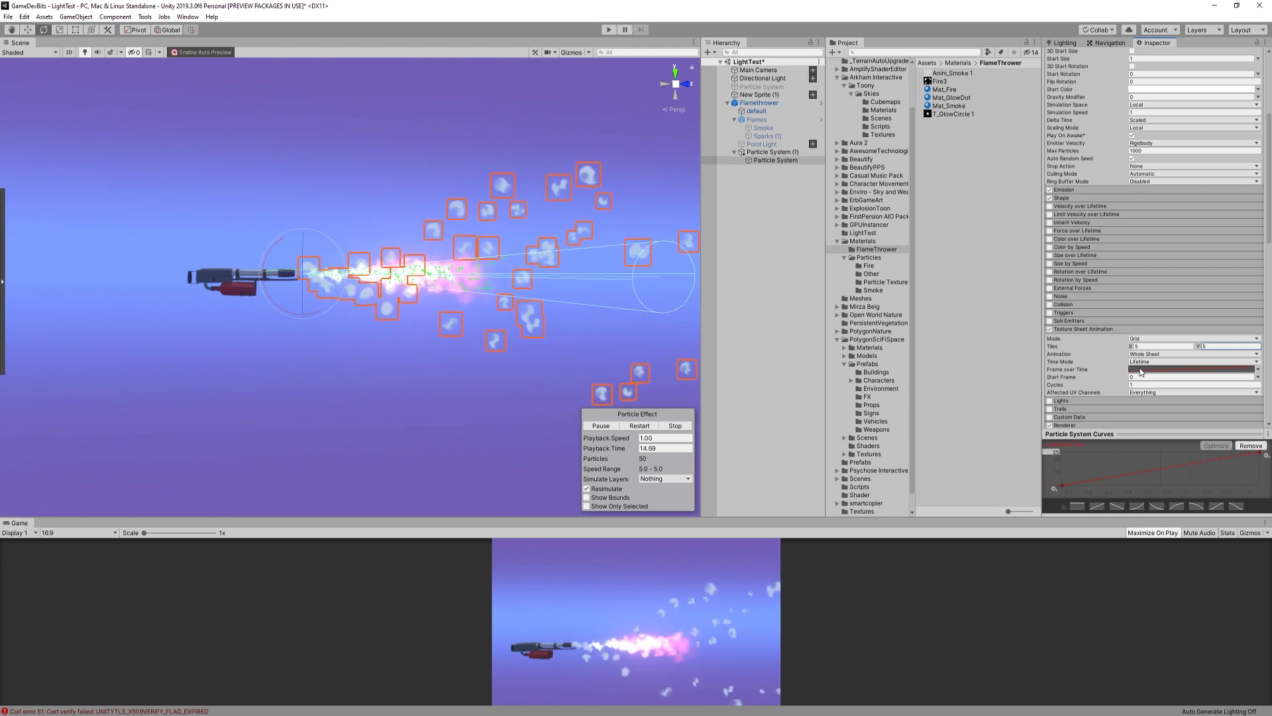
left_click(1079, 506)
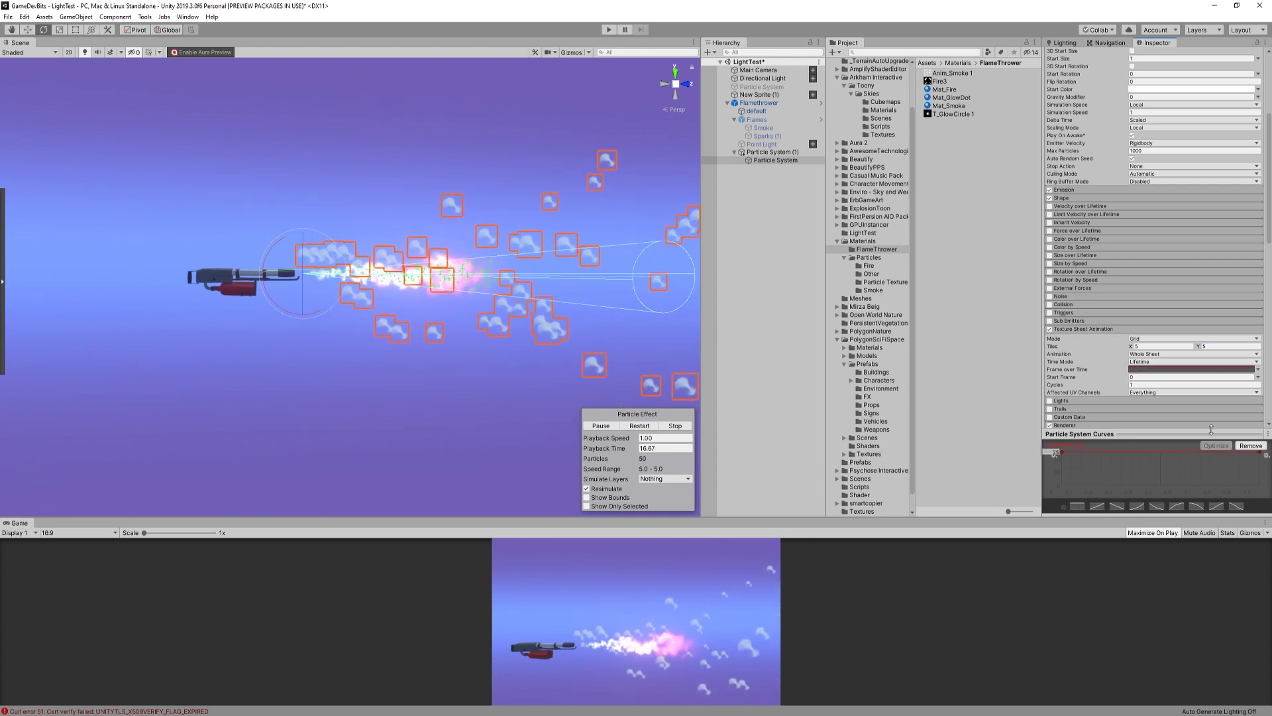
left_click(1259, 380)
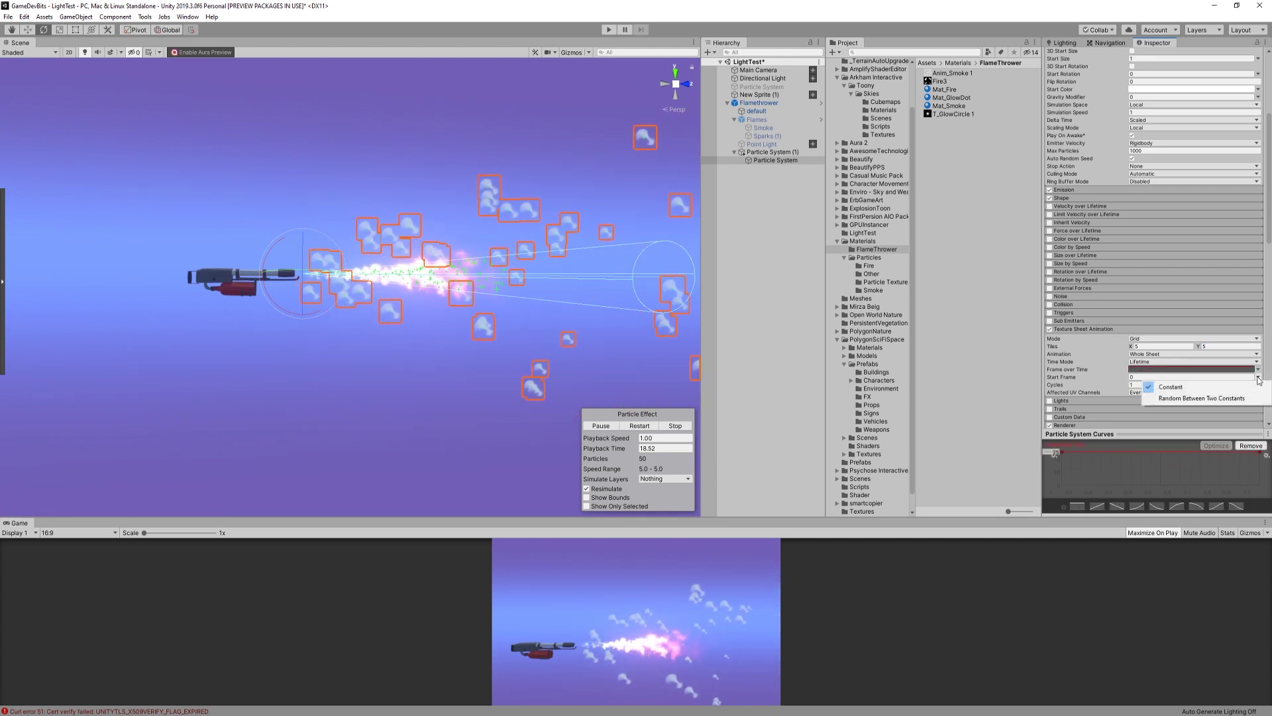
left_click(1186, 398)
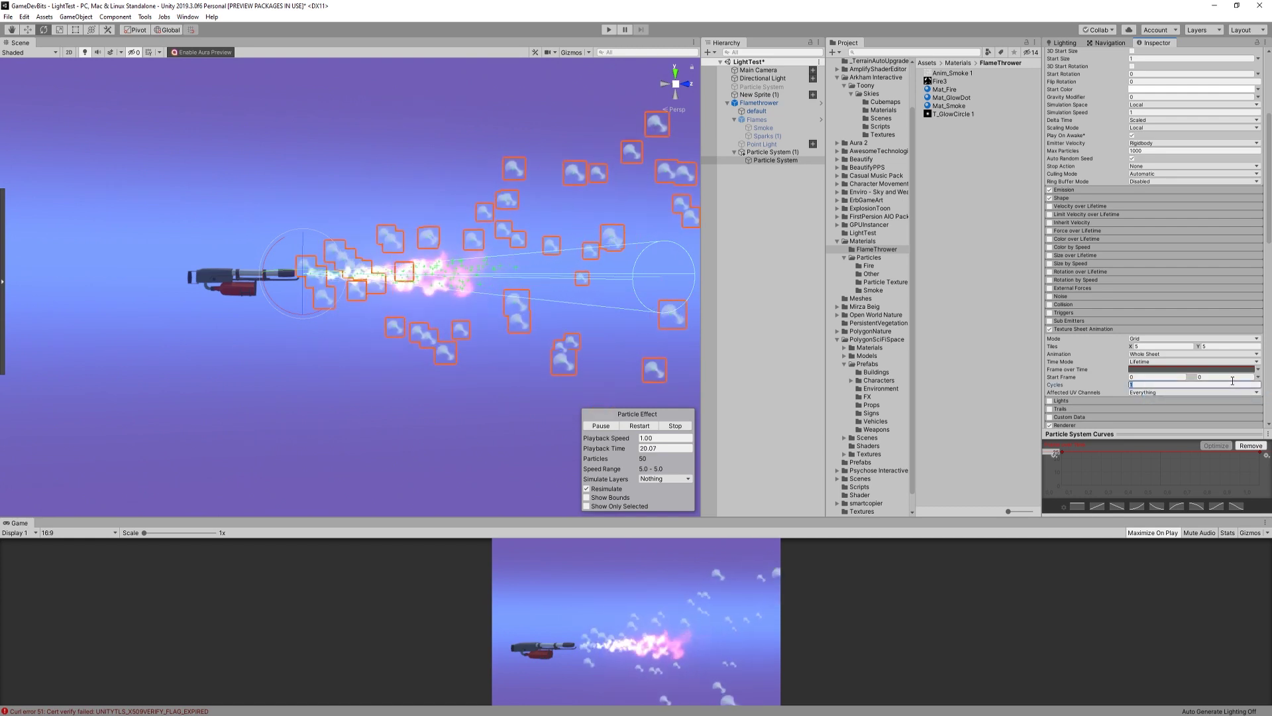
left_click(1231, 377)
type("25")
scroll(1208, 374, "up", 5)
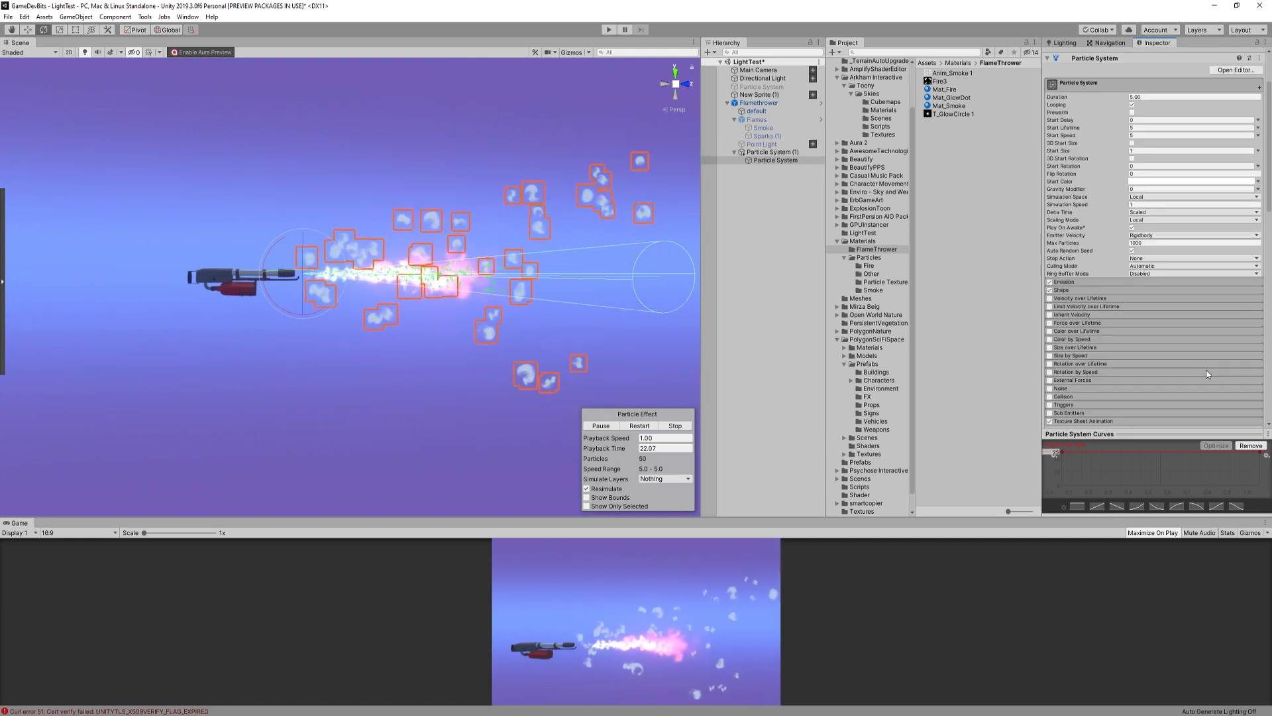
Set the smoke's Duration to 2 and Start Speed to 20
left_click(1146, 171)
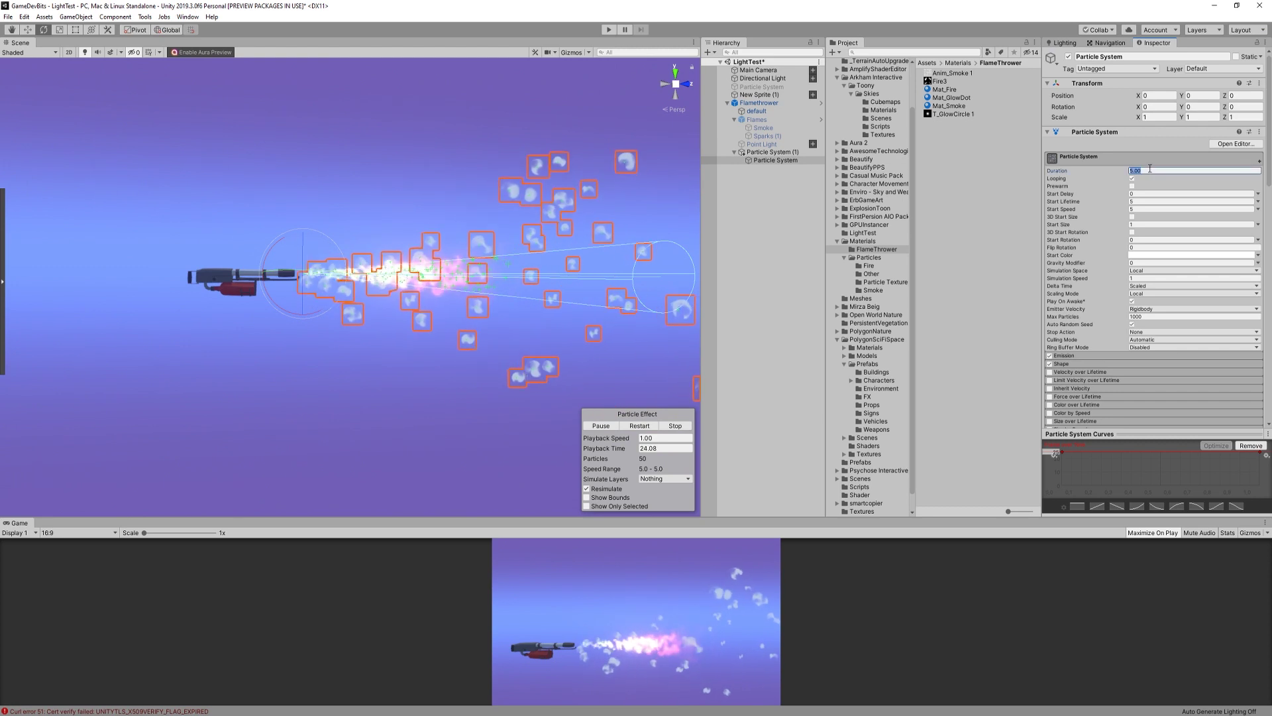
type("2")
key("Return")
left_click(1143, 209)
type("20")
left_click(1141, 200)
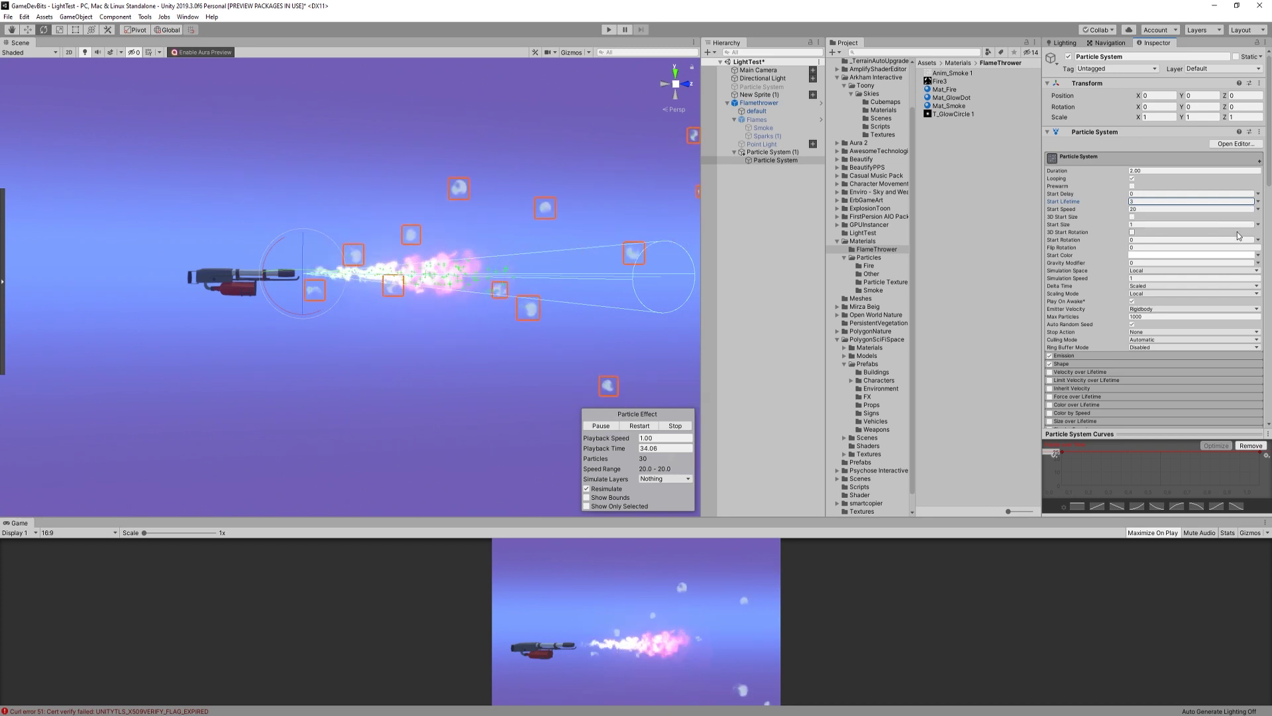
Make Start Size random between 3 and 4
left_click(1258, 225)
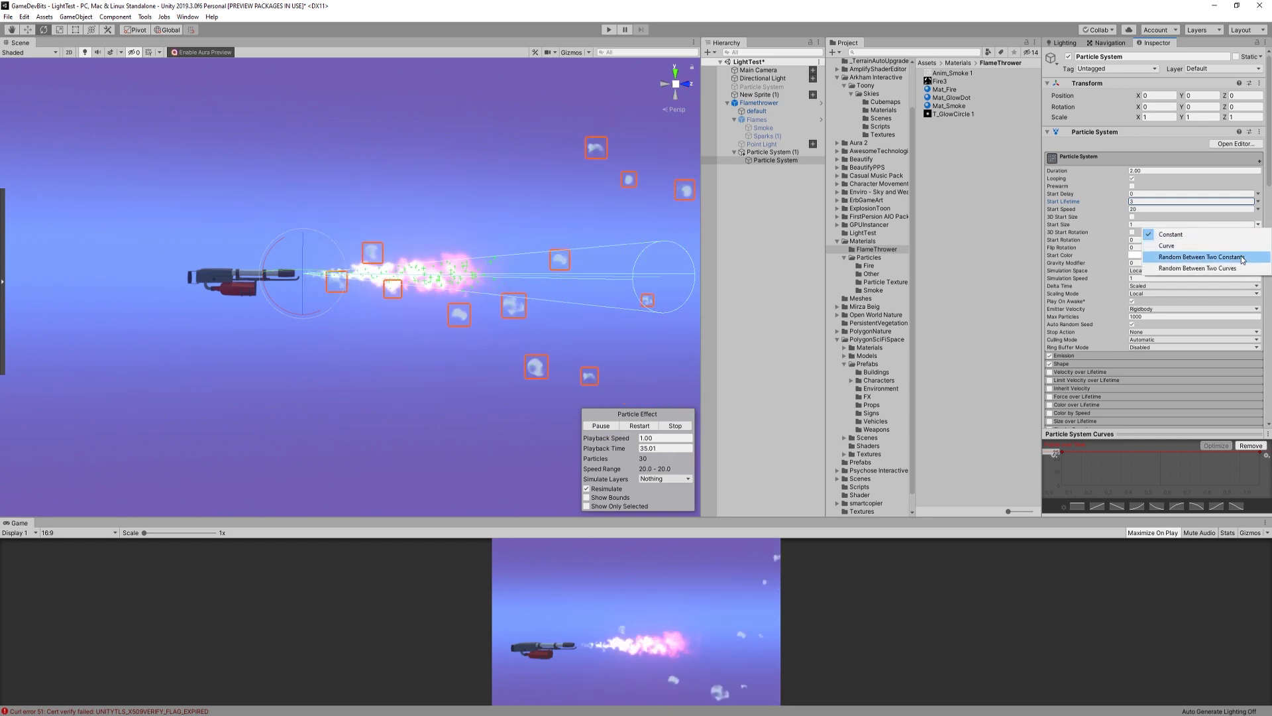
left_click(1219, 257)
left_click(1163, 225)
type("3")
left_click(1210, 224)
type("4")
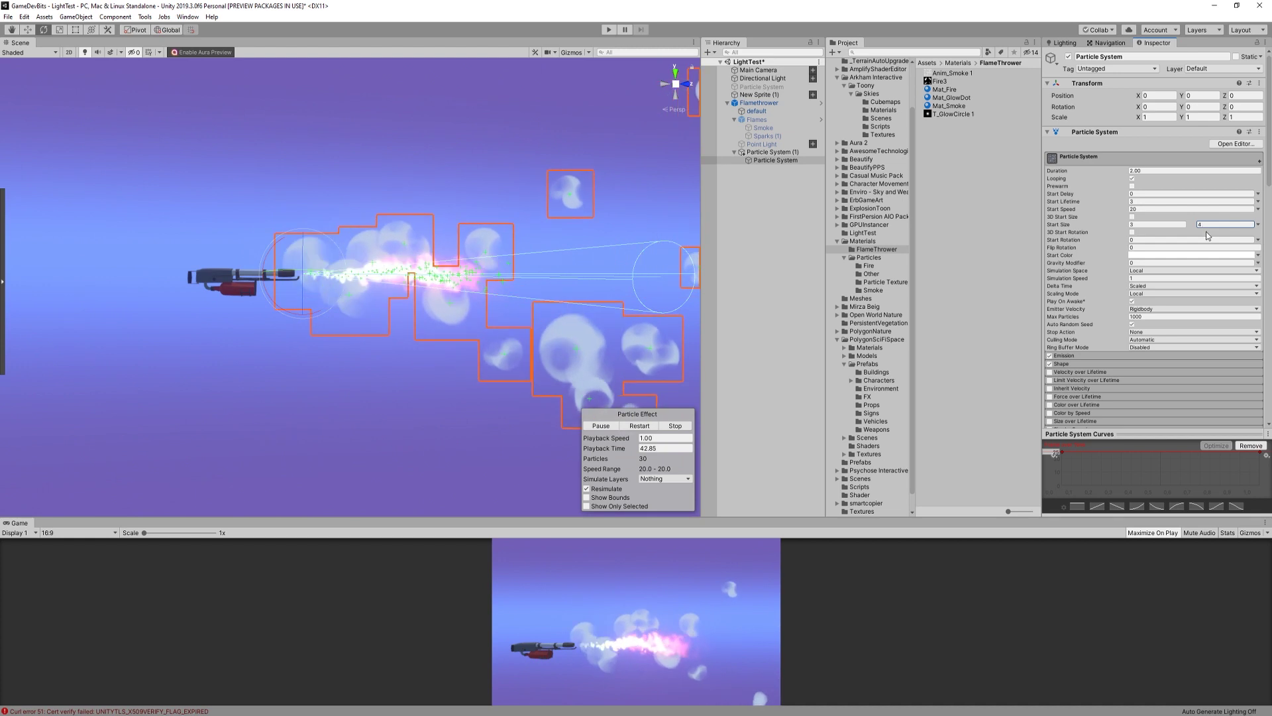
Make Start Rotation random between 0 and 360
left_click(1257, 240)
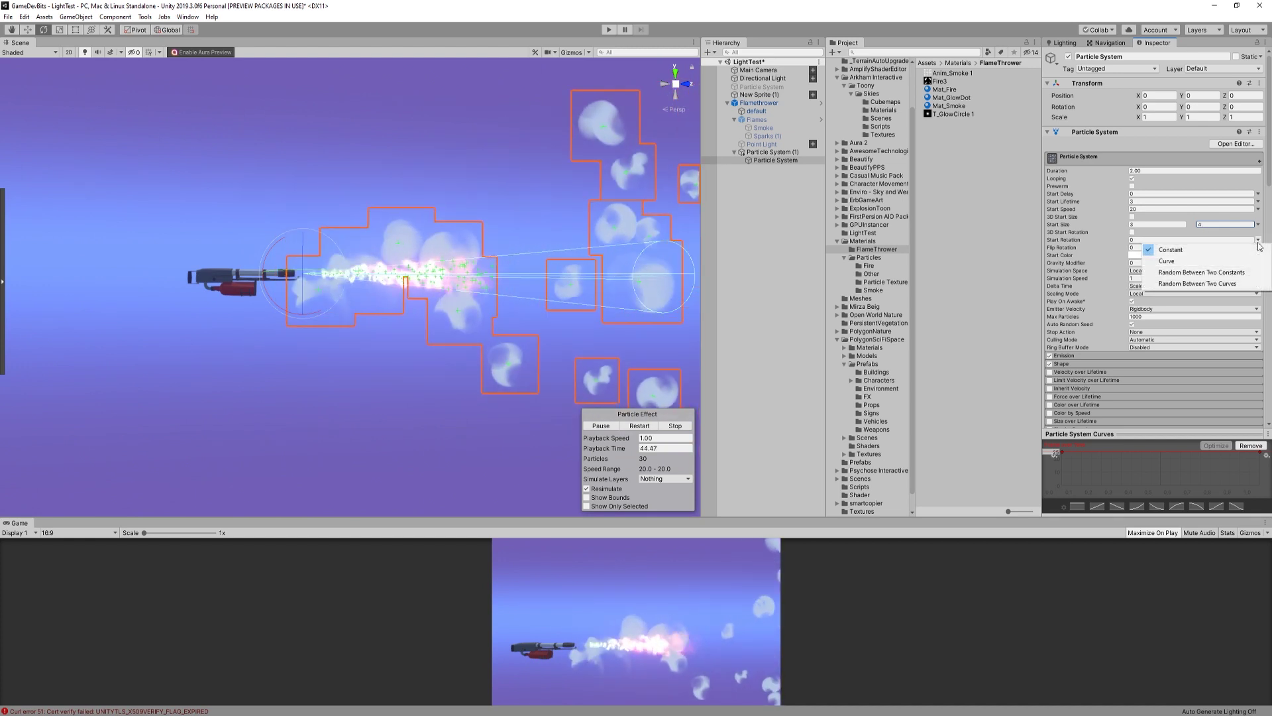
left_click(1243, 273)
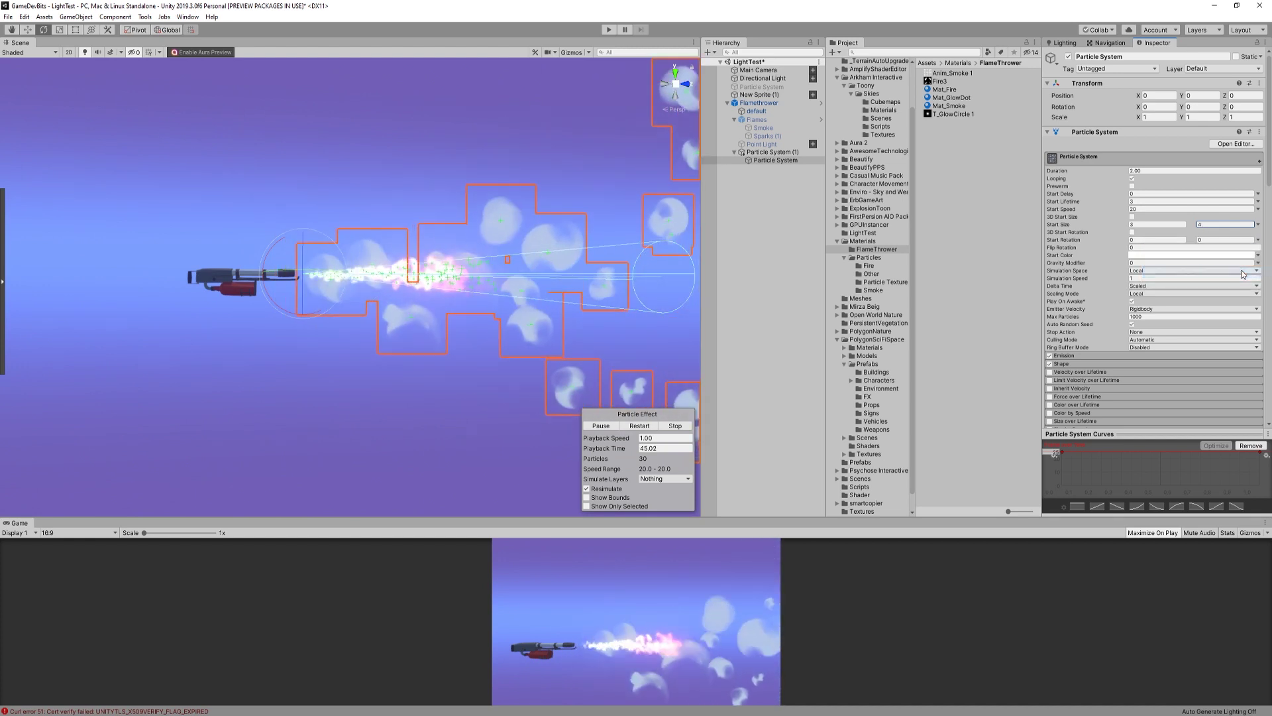
left_click(1205, 240)
type("360")
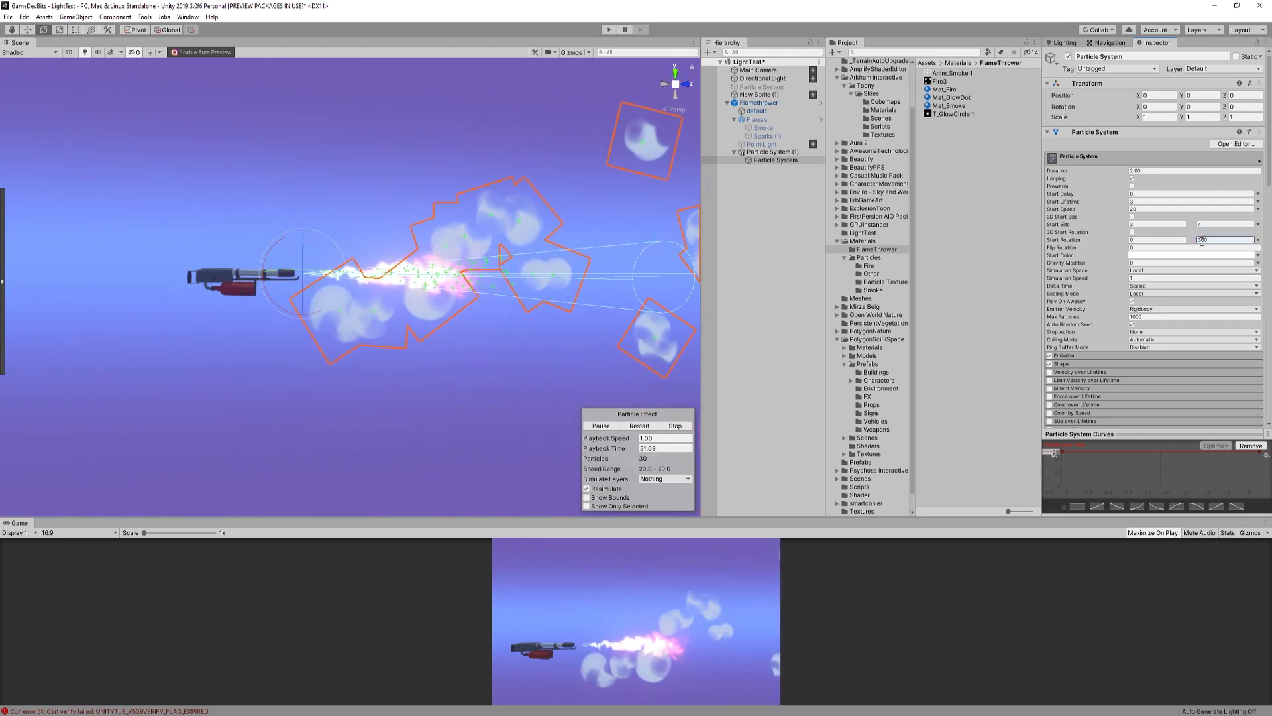
Set Simulation Space to World and darken Start Color to red-brown 6F3535
left_click(1189, 270)
left_click(1164, 287)
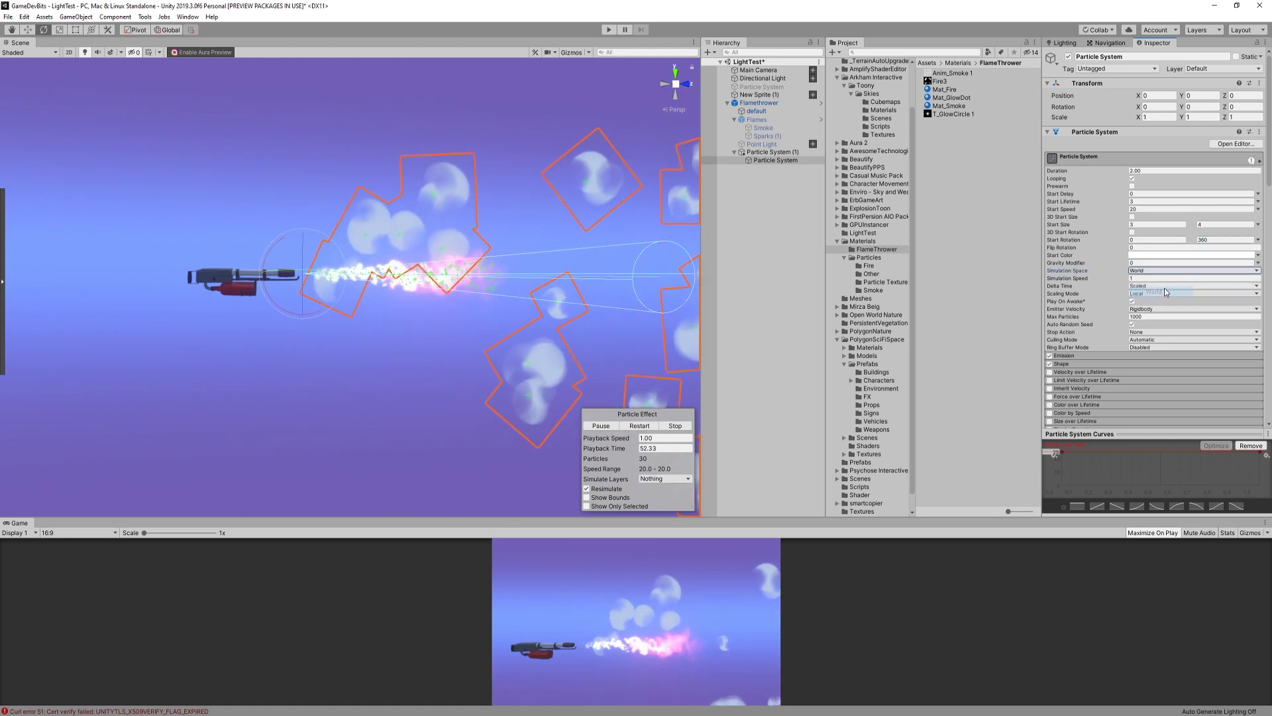
left_click(1150, 255)
mouse_move(862, 295)
left_mouse_down()
mouse_move(841, 298)
mouse_move(852, 292)
left_mouse_up()
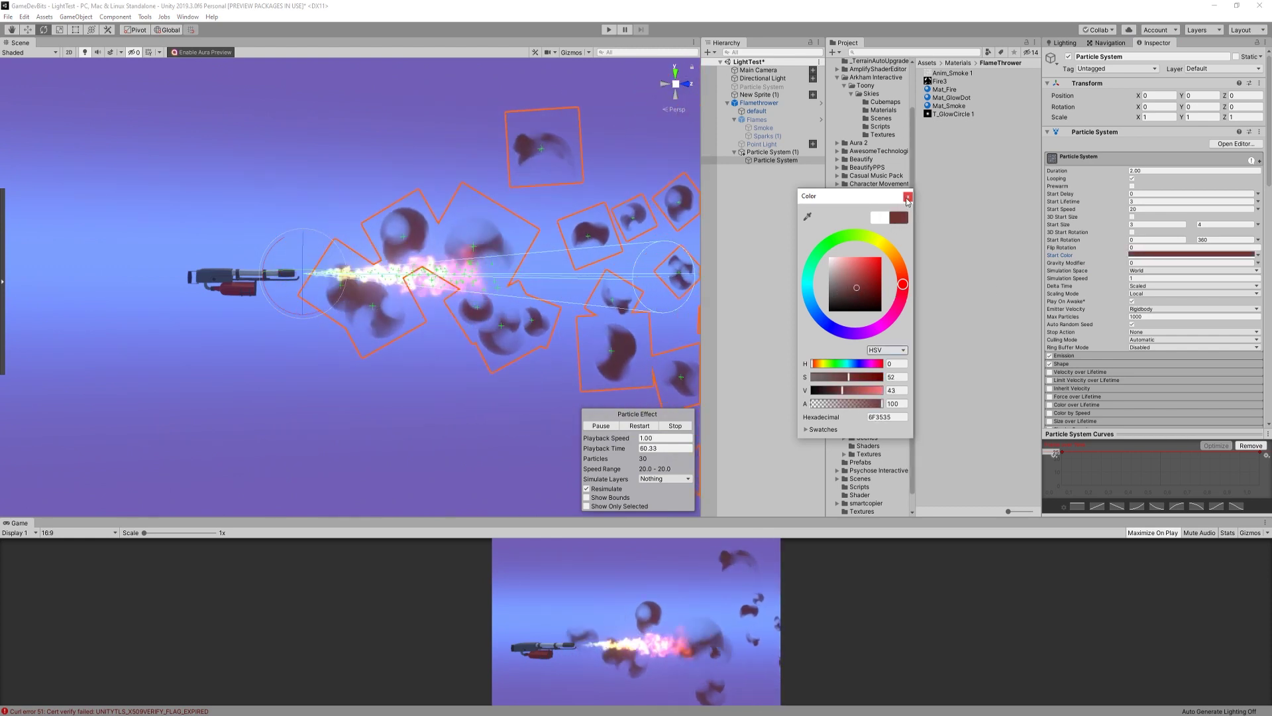
left_click(907, 197)
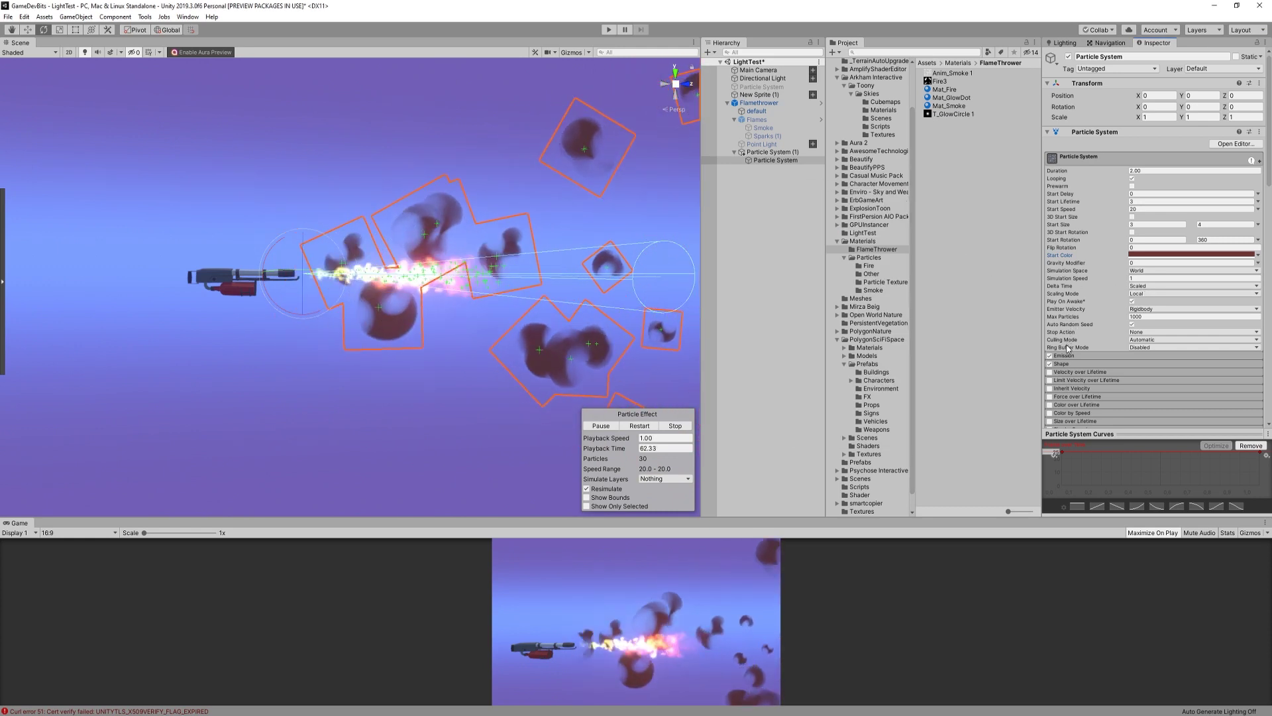
Set Emission Rate over Time to 80 and narrow the Shape cone angle to 5.4°
left_click(1074, 356)
left_click(1133, 365)
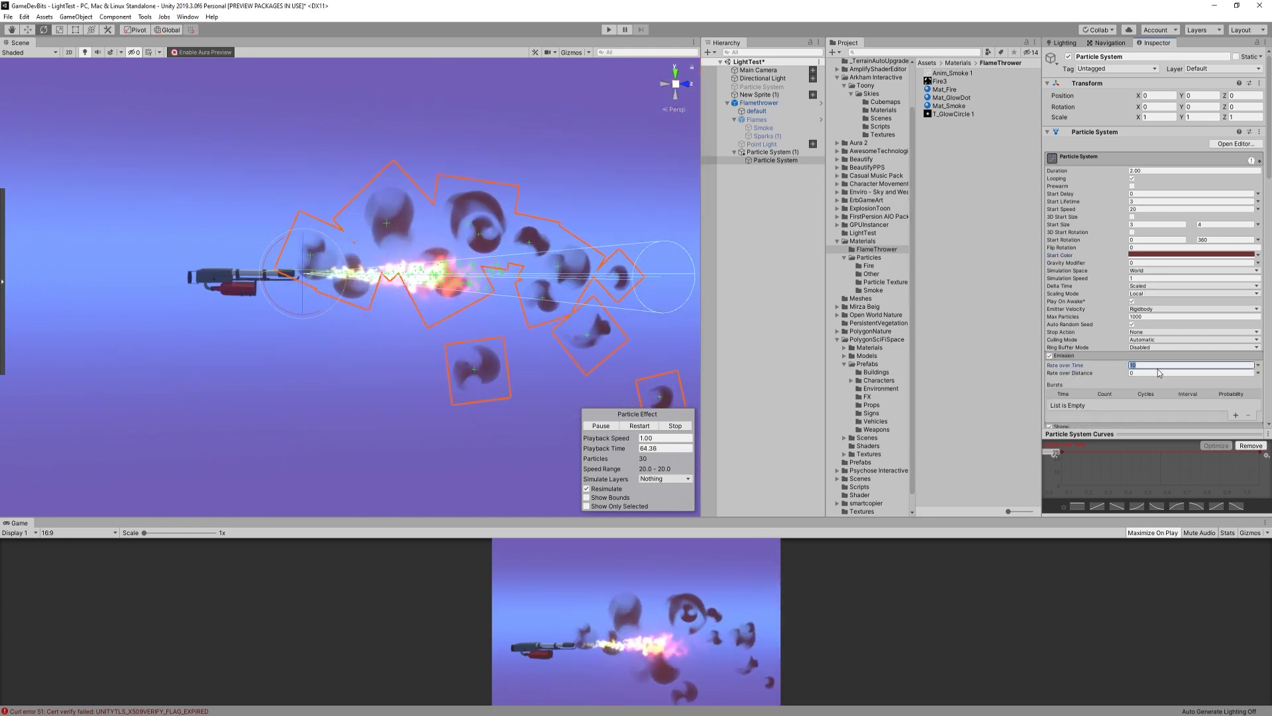
type("80")
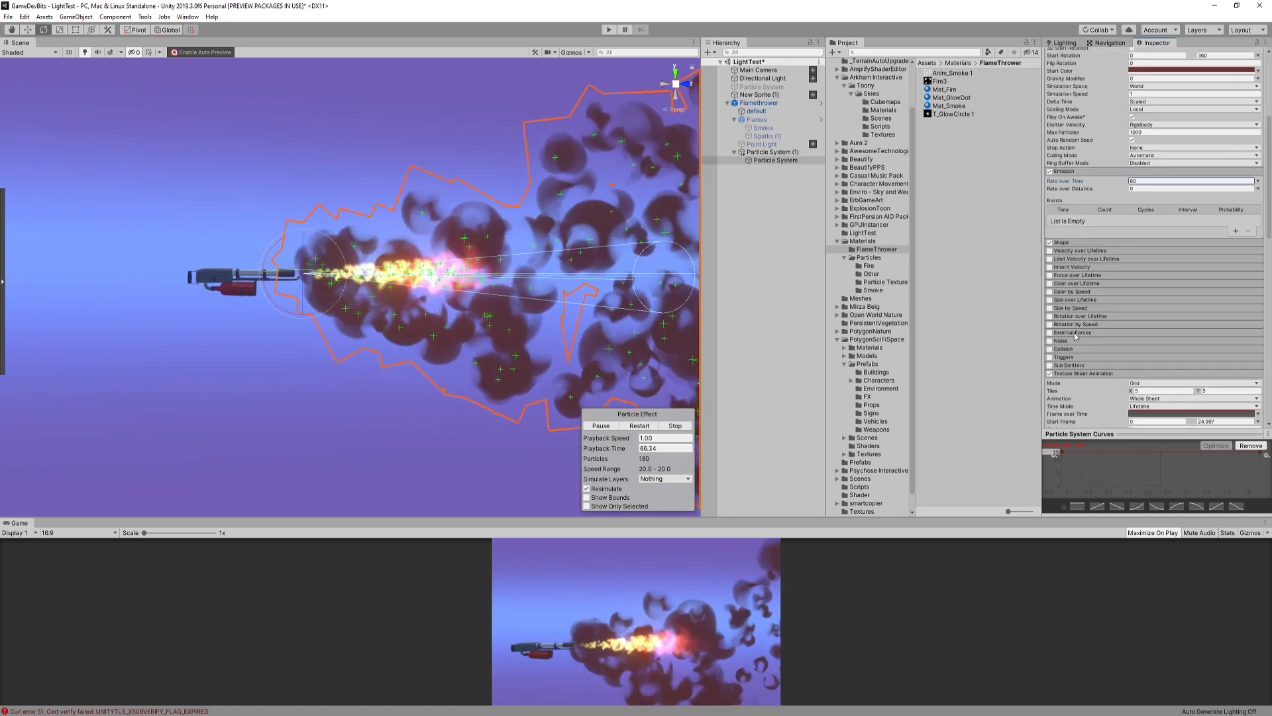
left_click(1067, 243)
left_click(1152, 261)
type("5.4")
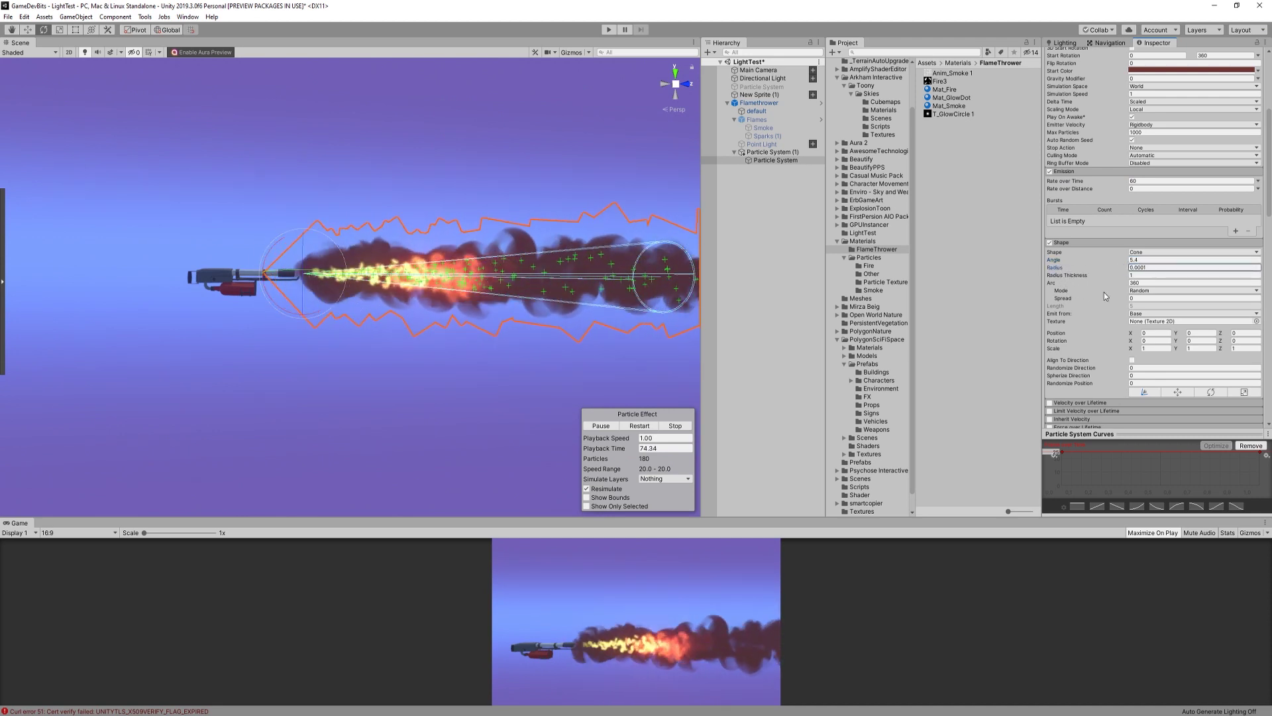
Enable Limit Velocity over Lifetime with Speed 3.2 and Dampen 0.1
left_click(1058, 412)
scroll(1121, 364, "down", 3)
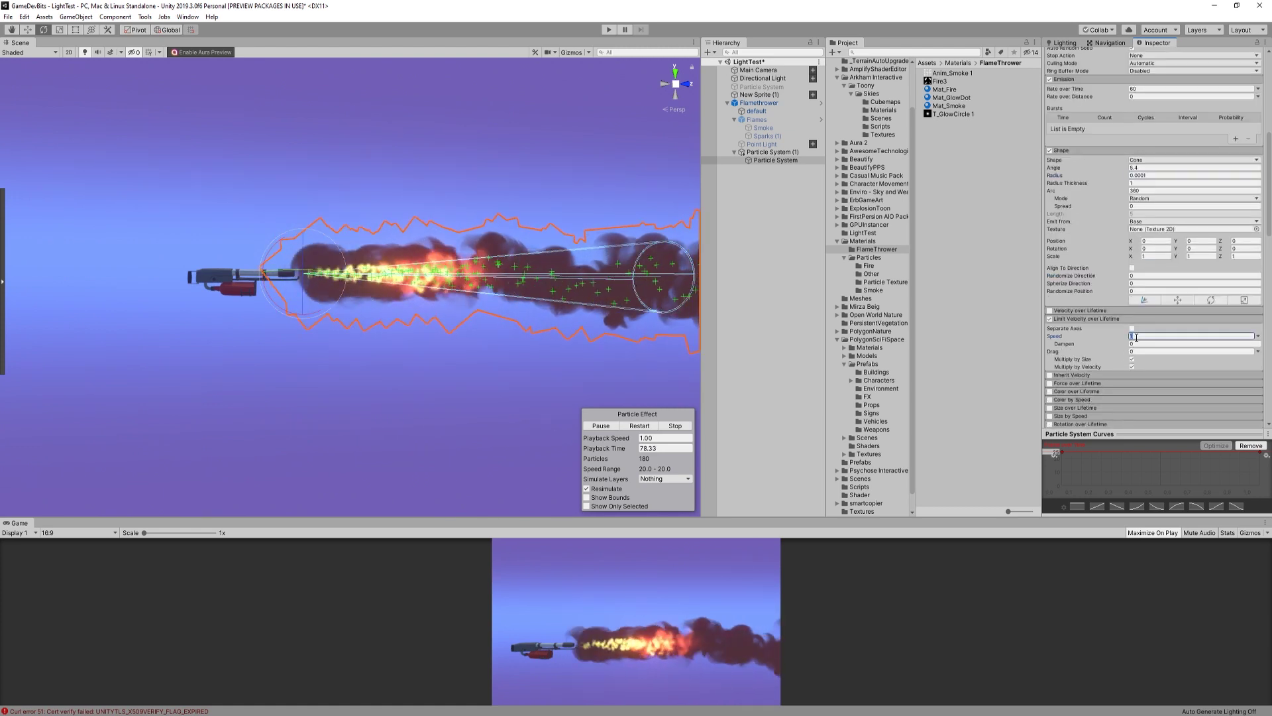
type(".2")
left_click(1138, 345)
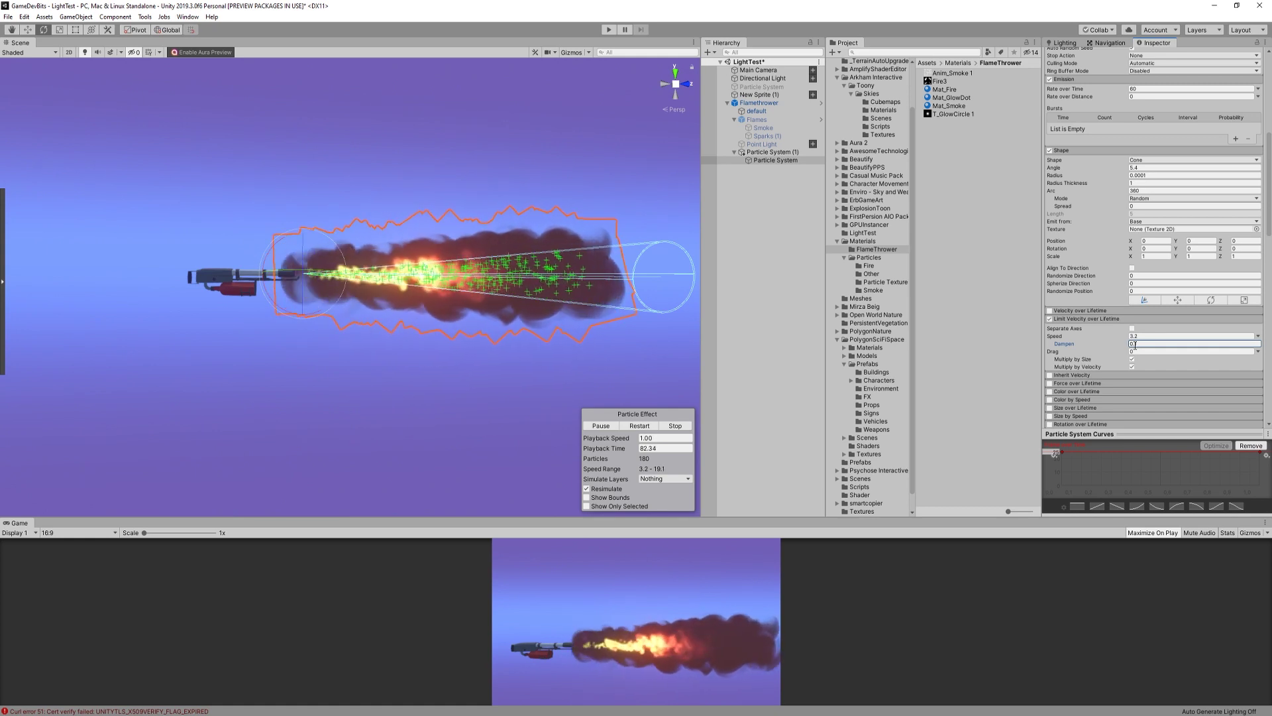
Enable Color over Lifetime with an alpha gradient that fades the smoke to transparent
left_click(1050, 392)
left_click(1137, 401)
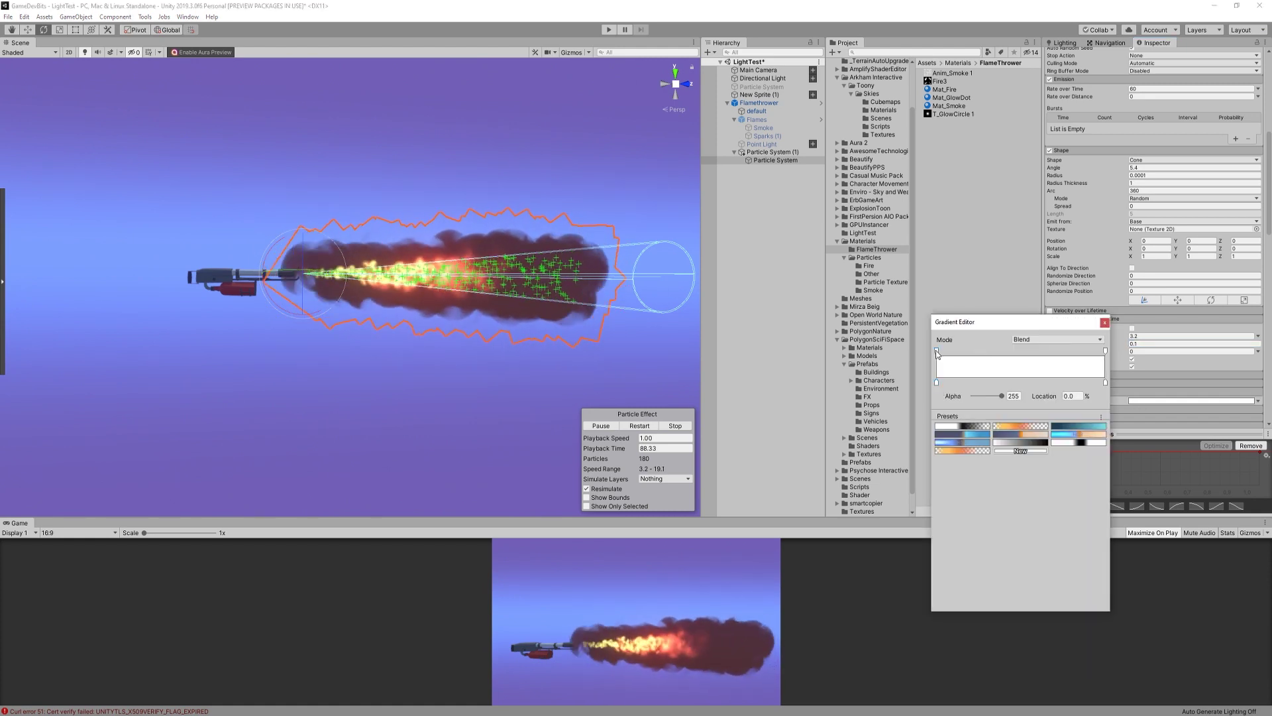
left_click_drag(1001, 396, 971, 396)
left_click(1104, 351)
left_click(1078, 351)
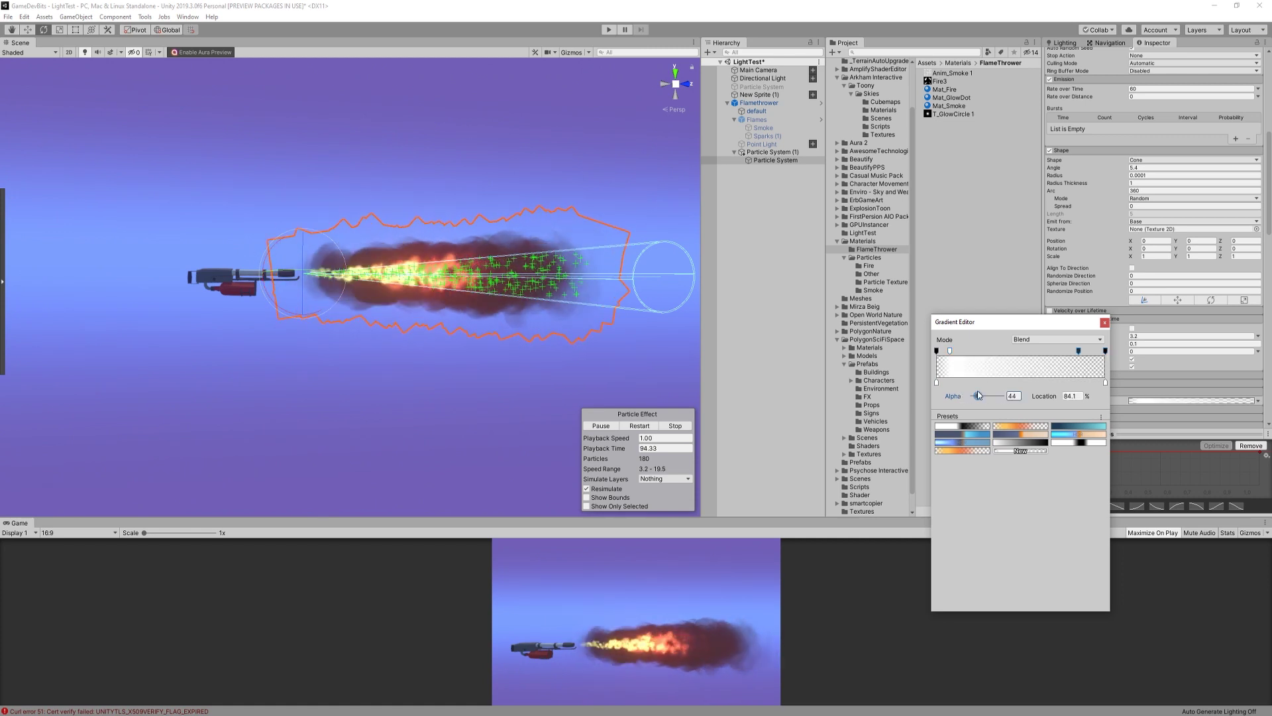
left_click(1103, 323)
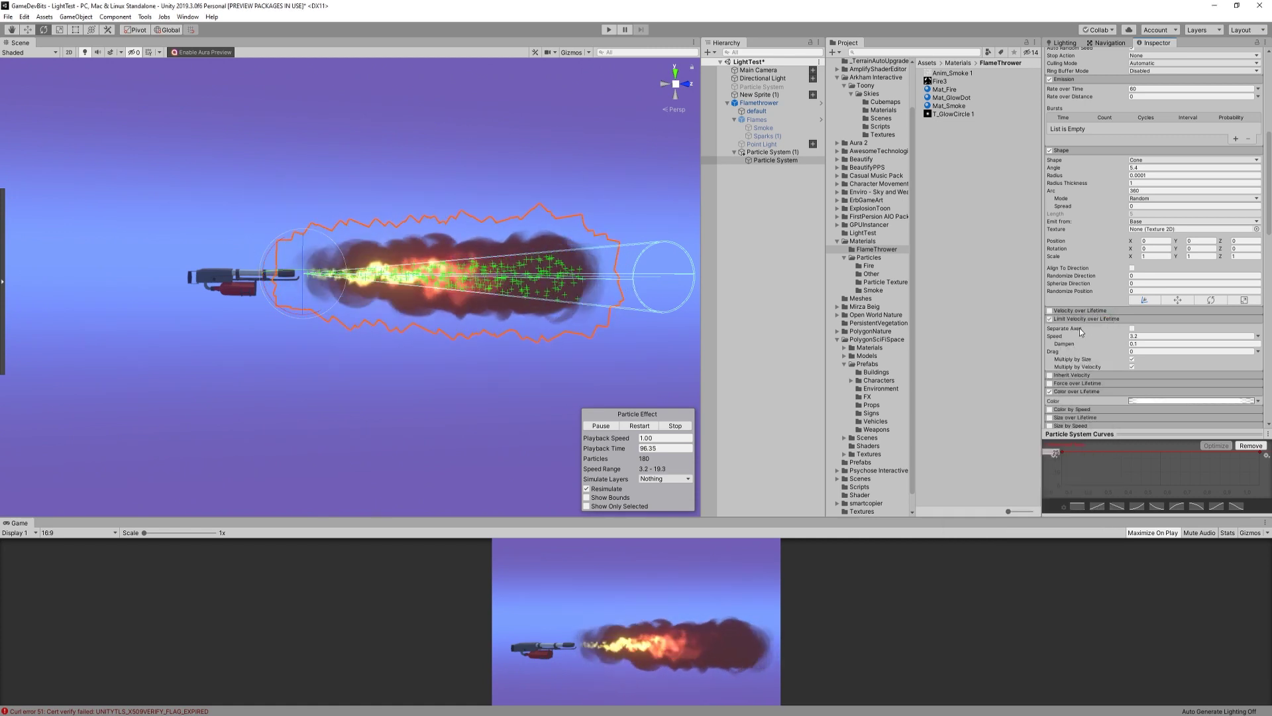
Enable Size over Lifetime on the smoke and show its size curve
scroll(1080, 329, "down", 5)
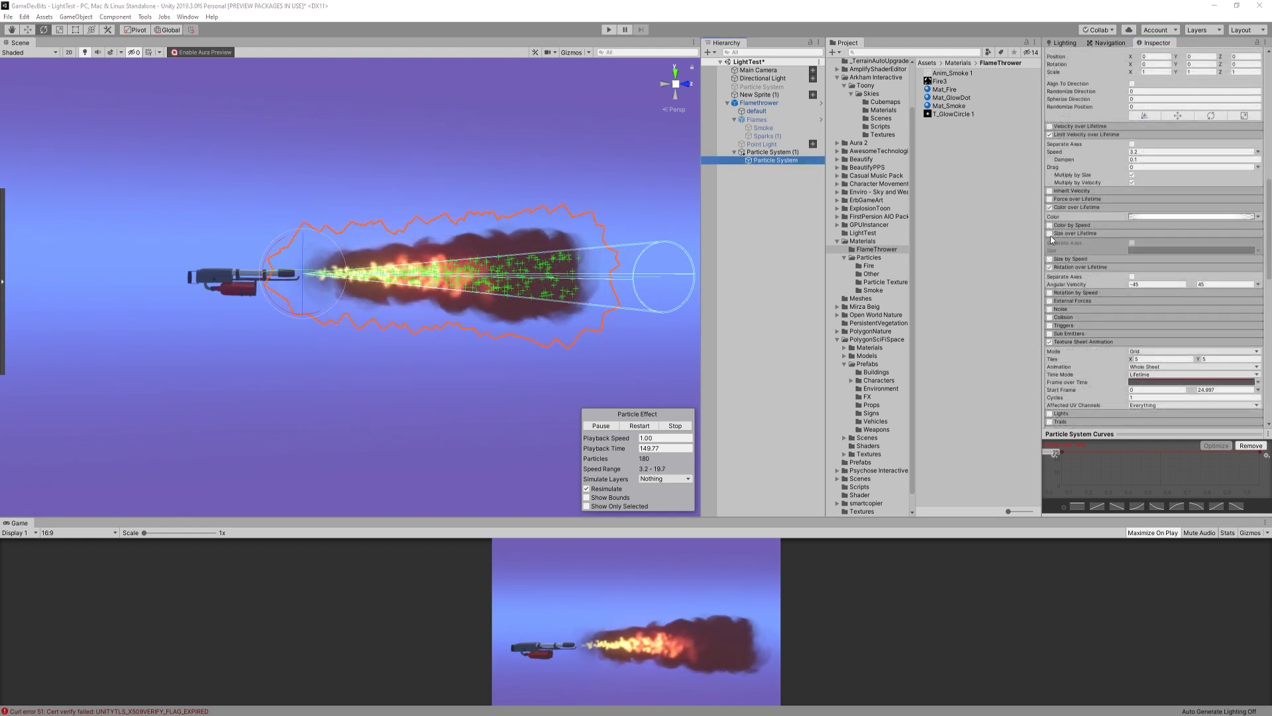
left_click(1050, 233)
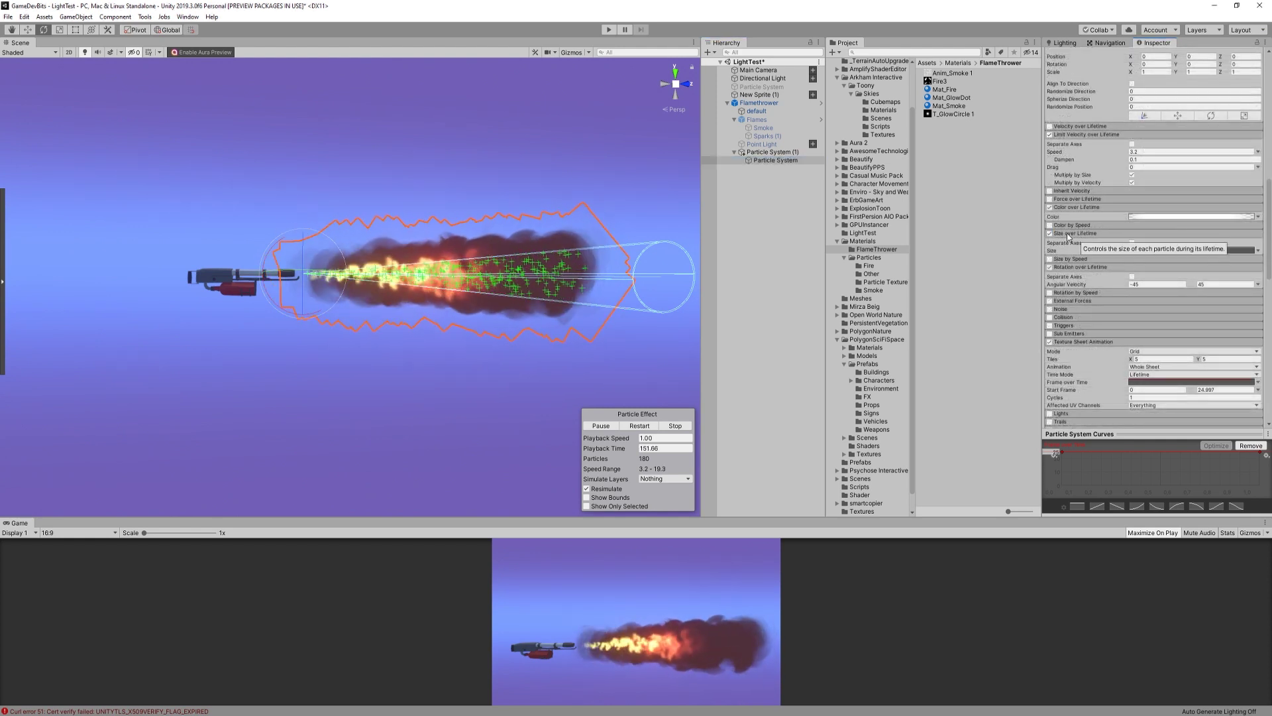
left_click(1158, 251)
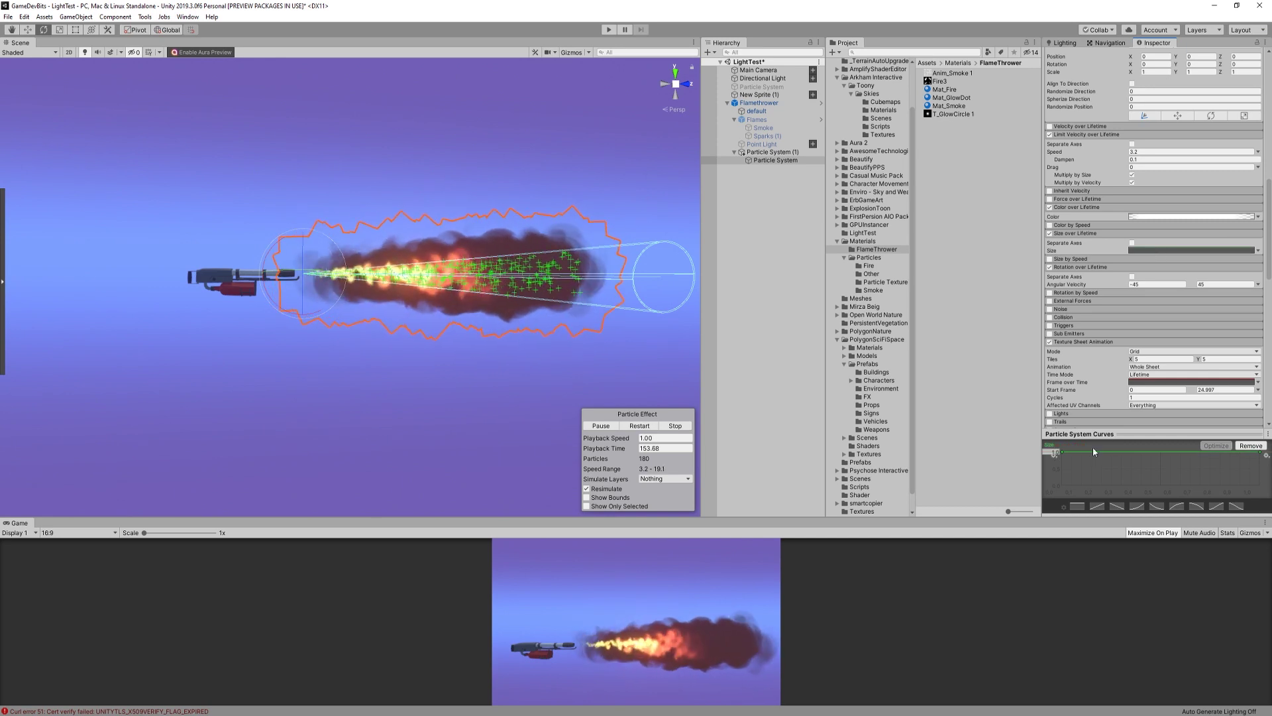
Shape the Size over Lifetime curve so smoke starts at about half size and grows
left_click_drag(1058, 453, 1063, 474)
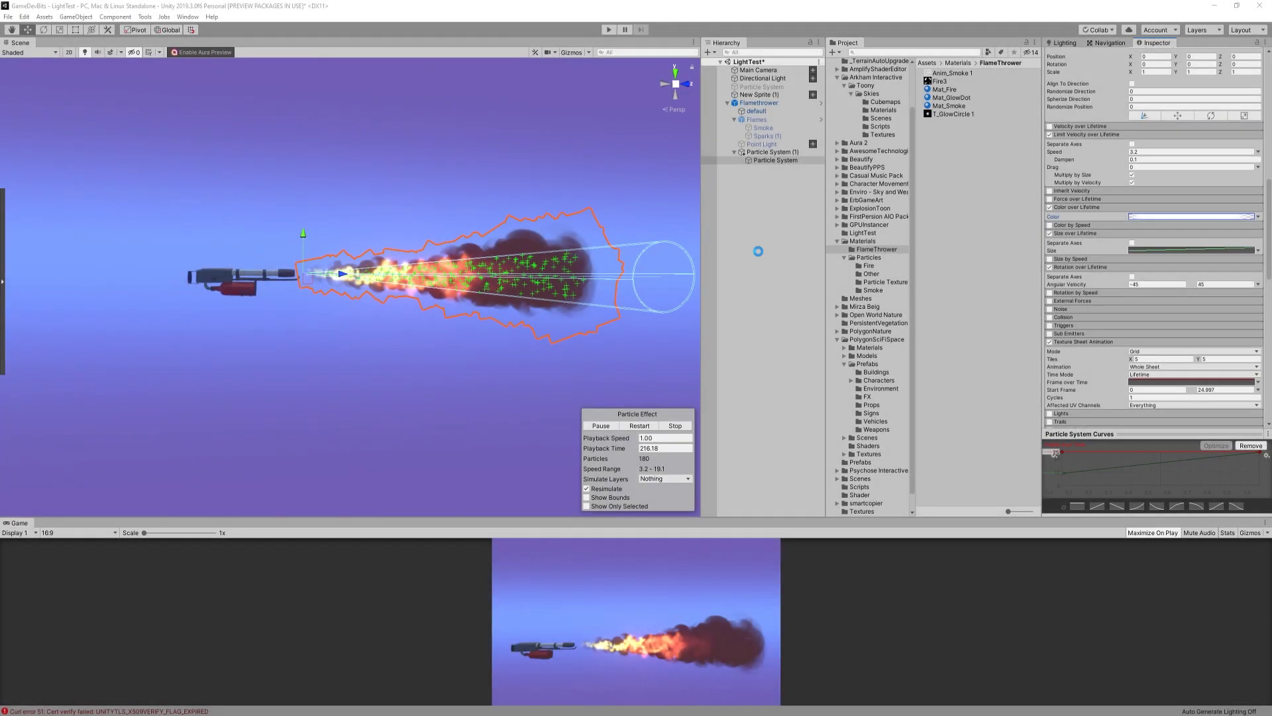
Add a new Particle System nested under the smoke's child particle system
left_click(738, 253)
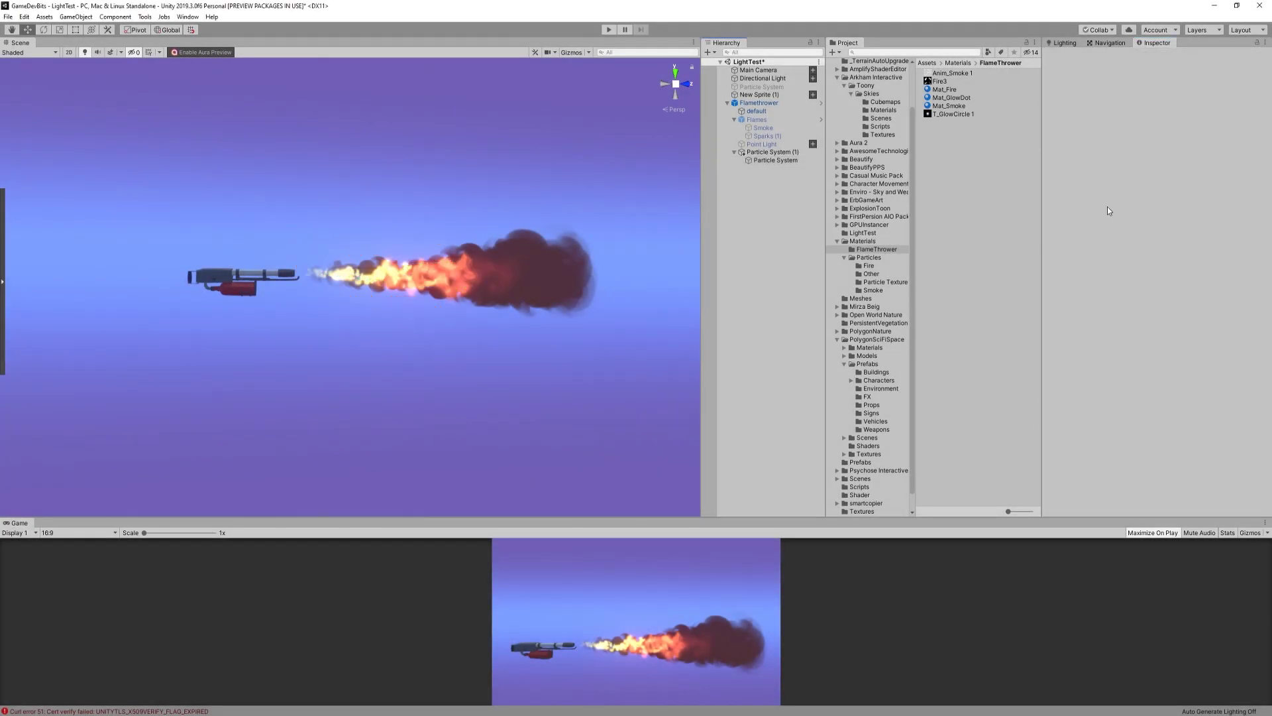
left_click(759, 160)
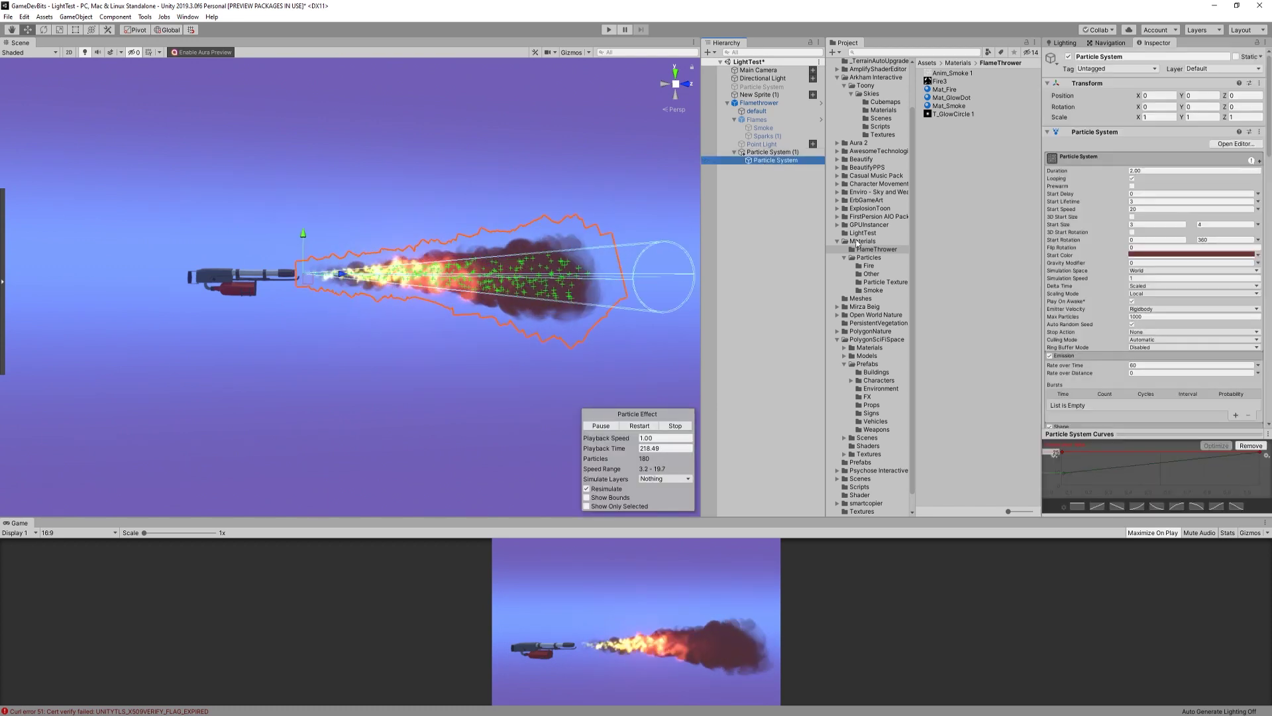
right_click(783, 161)
mouse_move(875, 316)
left_click(923, 312)
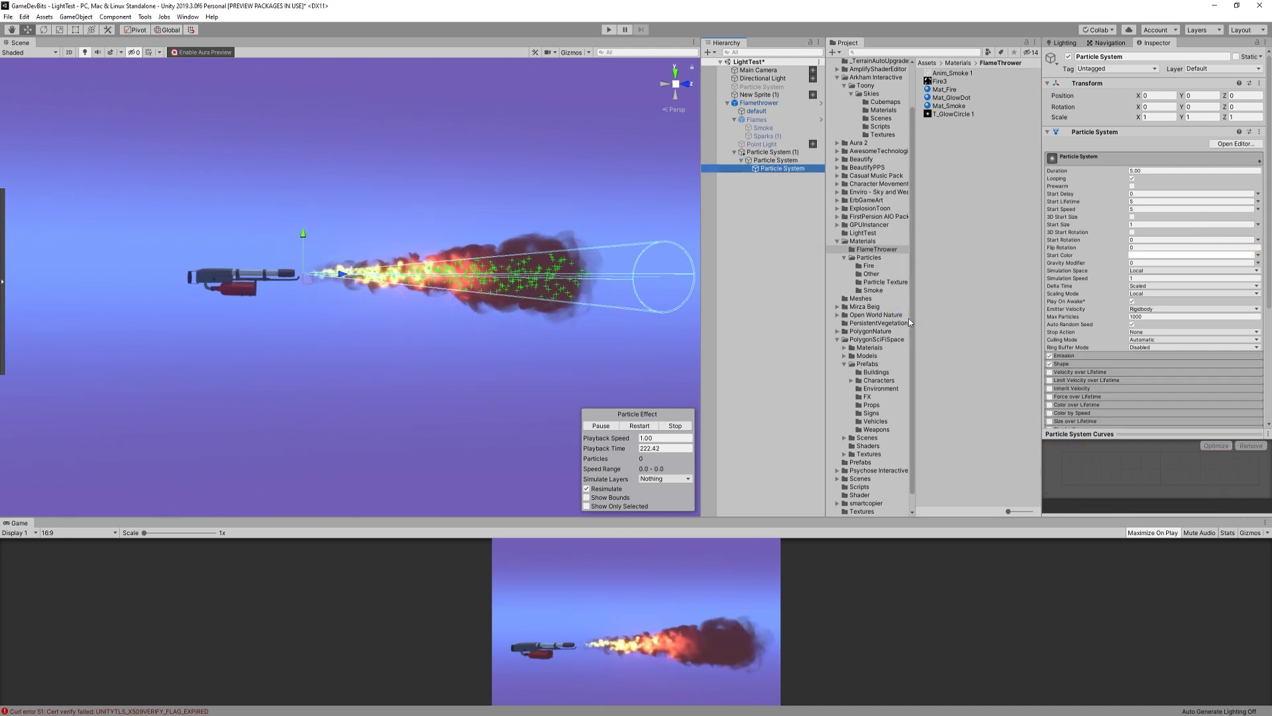
Check the Mat_GlowDot material settings and reselect the new particle system
left_click(961, 98)
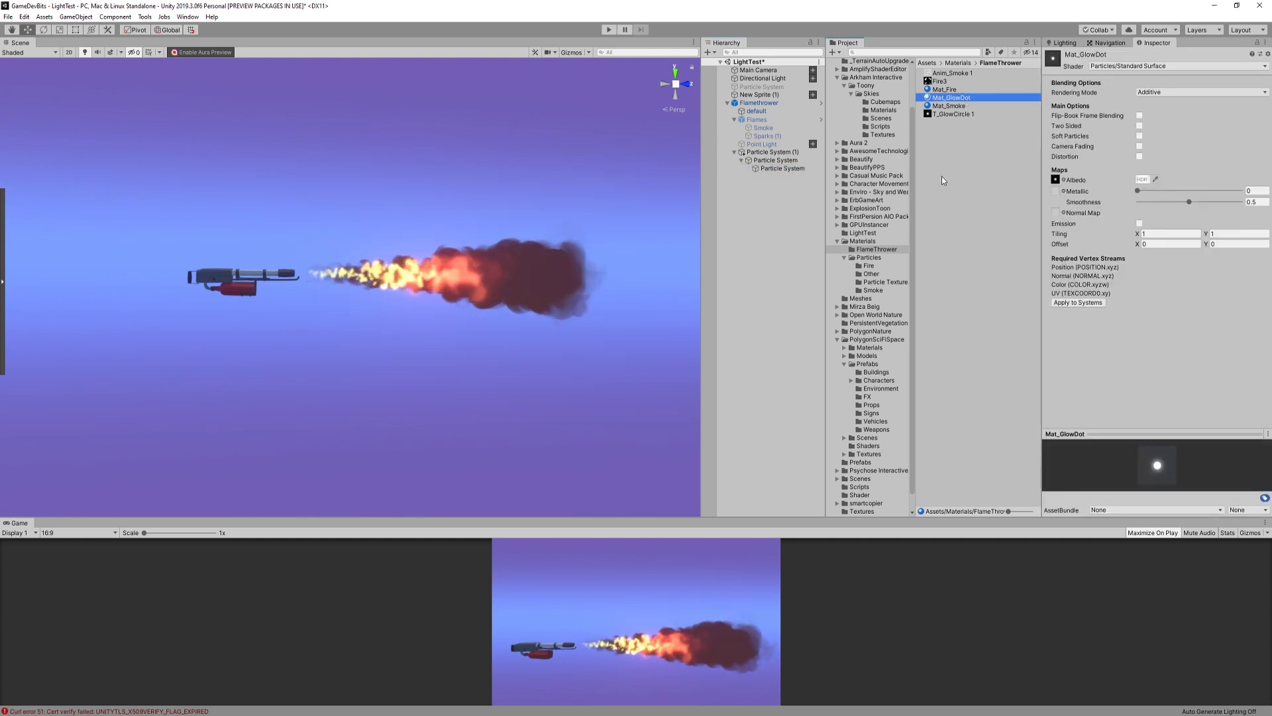
left_click(785, 168)
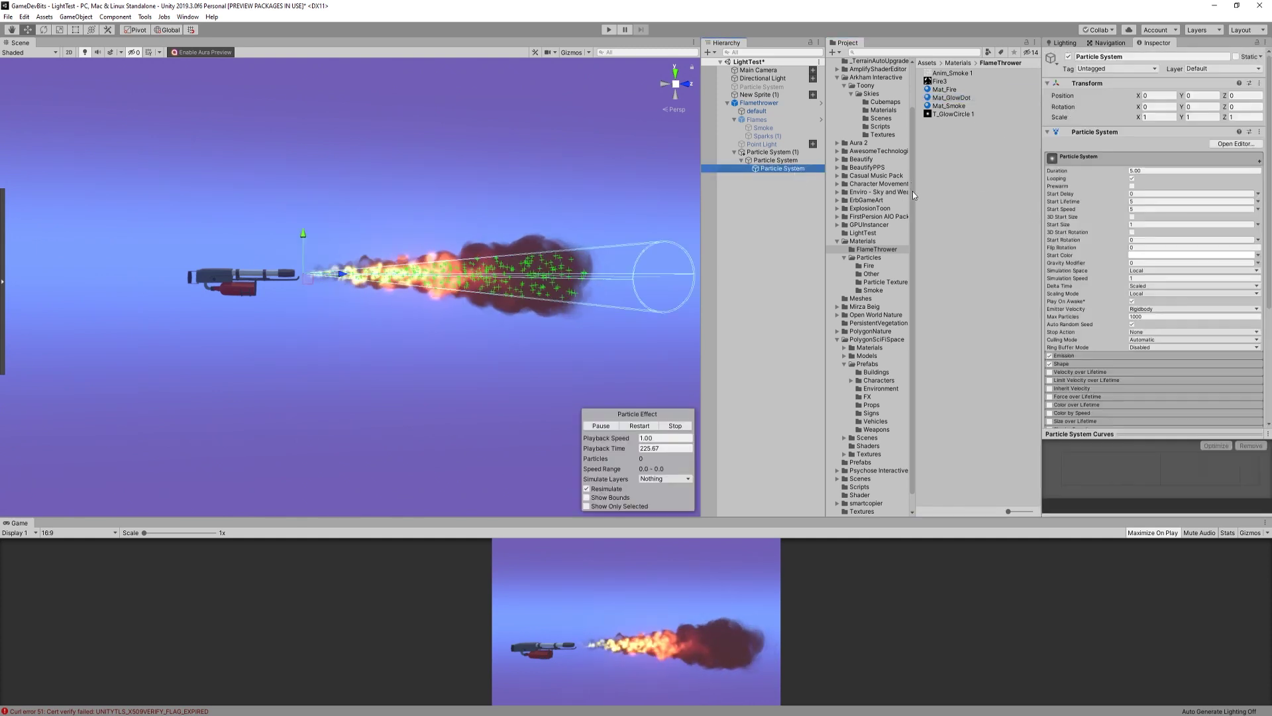
scroll(1126, 265, "down", 5)
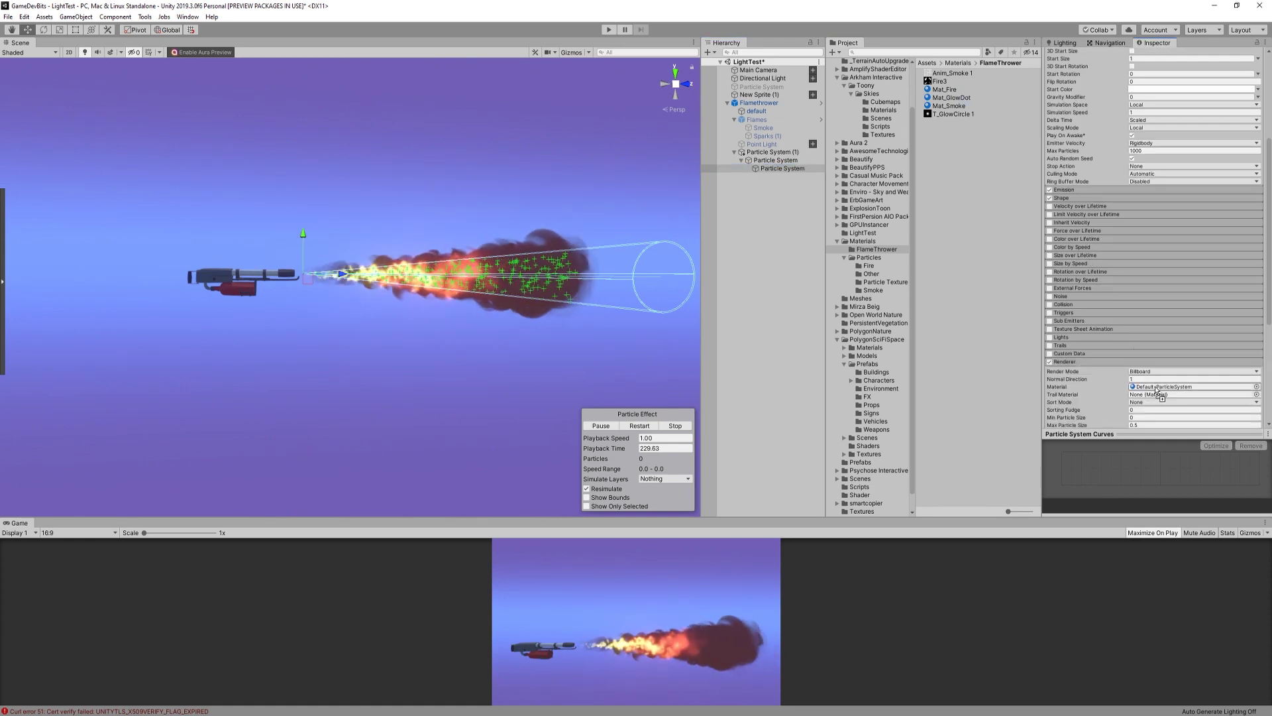
Render the sparks as Mat_GlowDot Stretched Billboards with Length Scale 3 and Order in Layer 2
left_click(1140, 373)
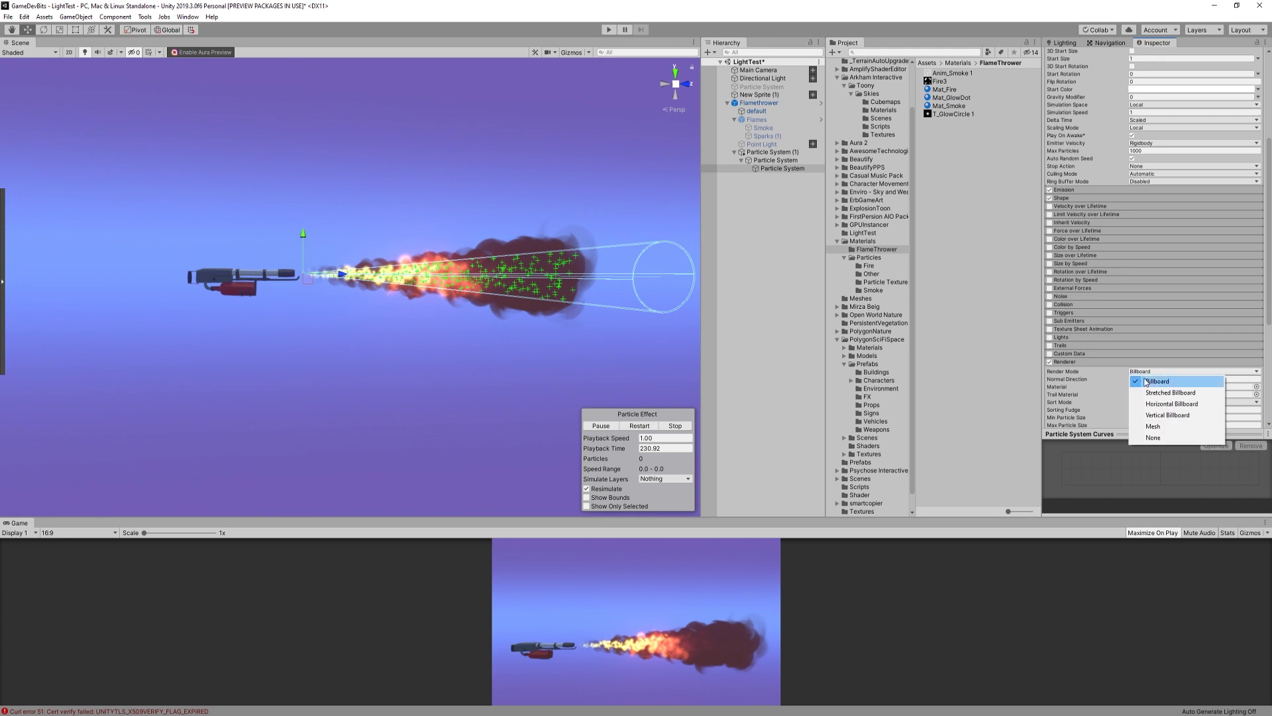
left_click(1160, 392)
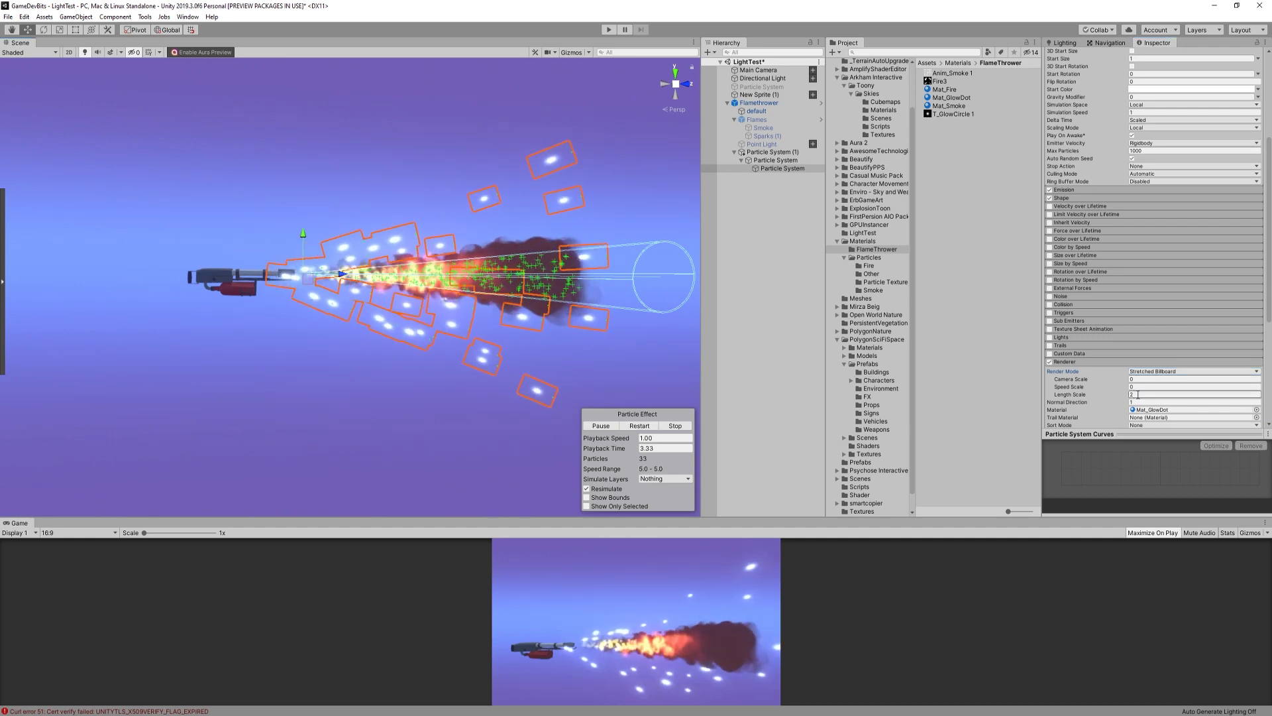
type("3")
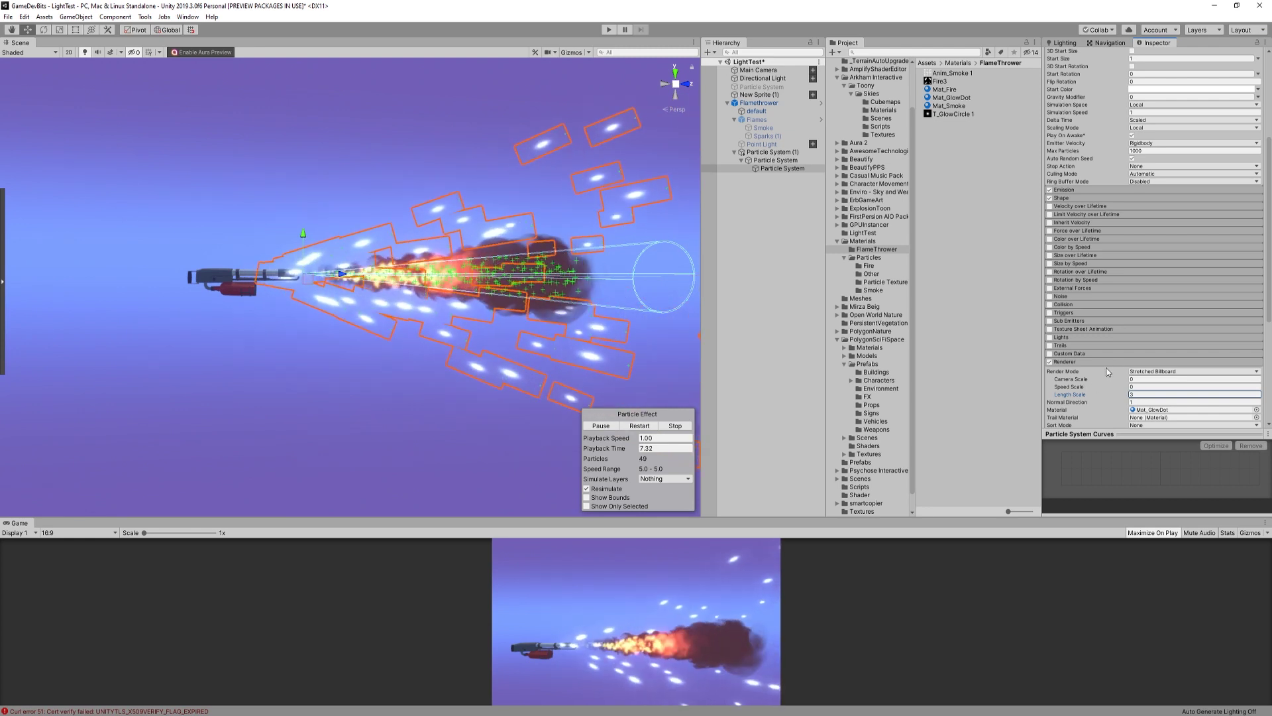
scroll(1107, 372, "down", 3)
scroll(1126, 361, "down", 3)
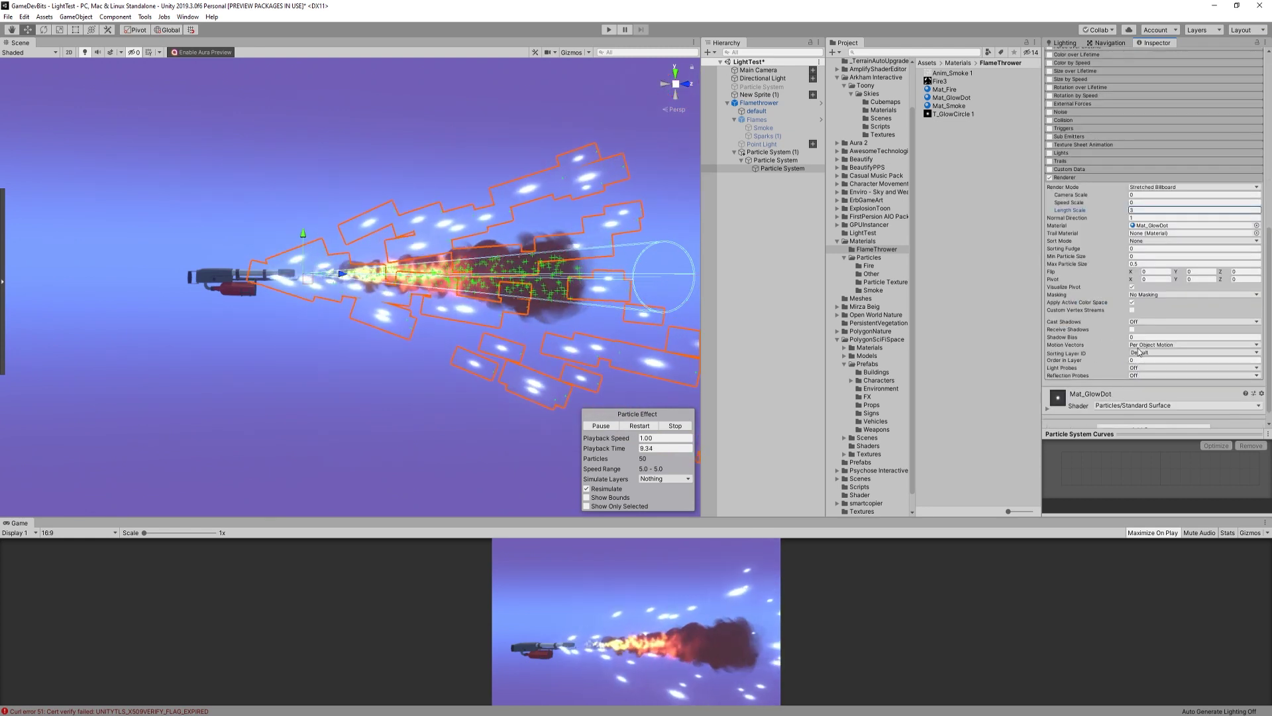
left_click(1140, 359)
type("2")
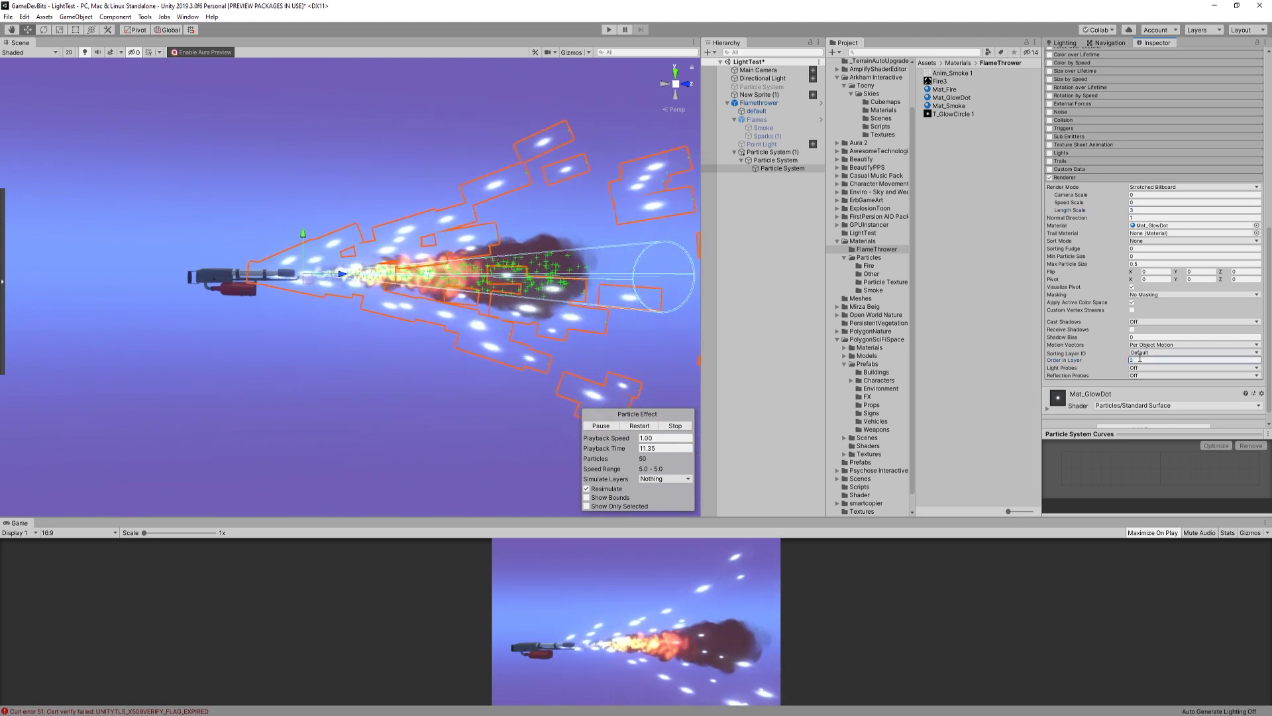
scroll(1099, 197, "up", 5)
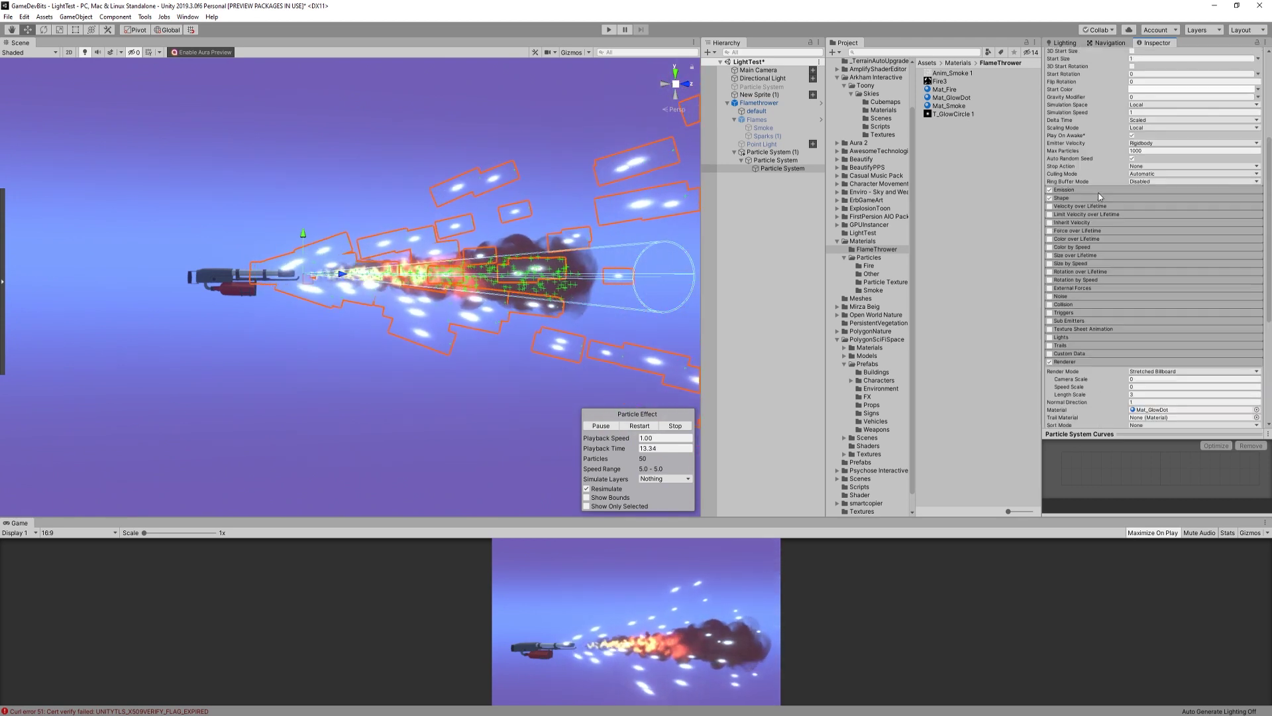
Set the sparks' duration to 2 and start lifetime to random between 0.6 and 1
scroll(1102, 205, "up", 2)
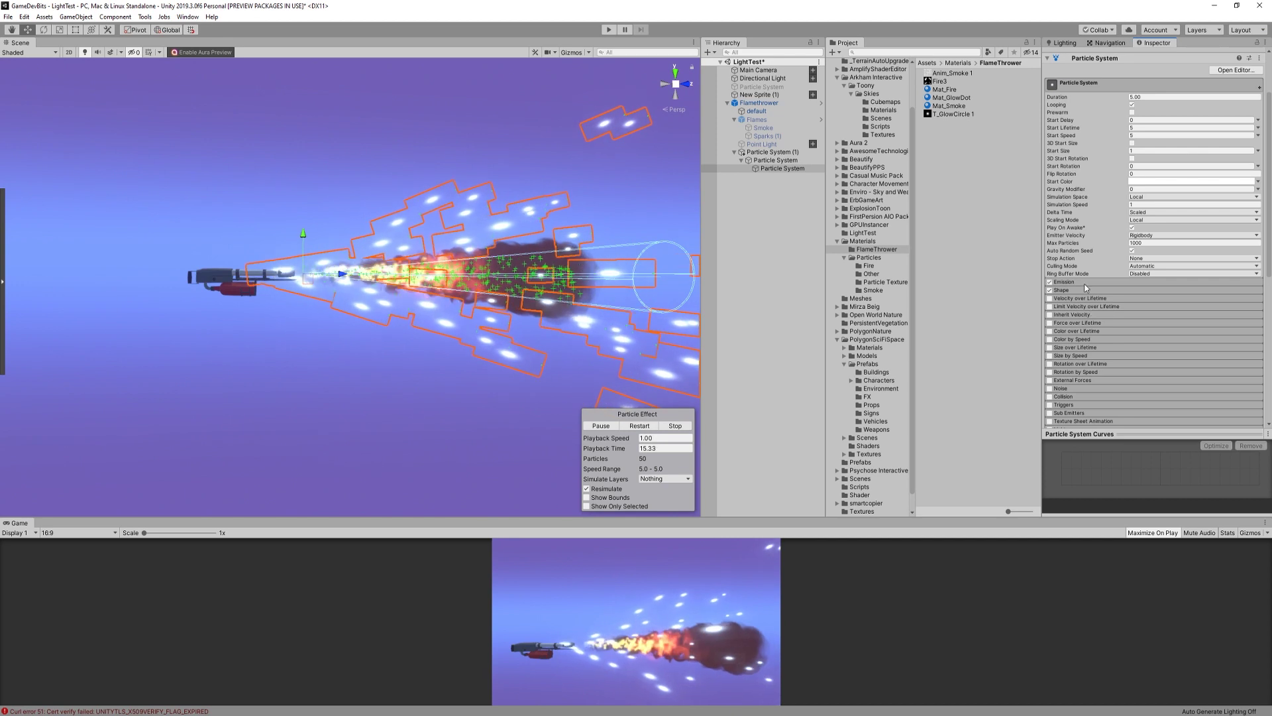
left_click(1146, 98)
type("2")
key("Return")
left_click(1257, 127)
left_click(1179, 163)
left_click(1156, 128)
key("BackSpace")
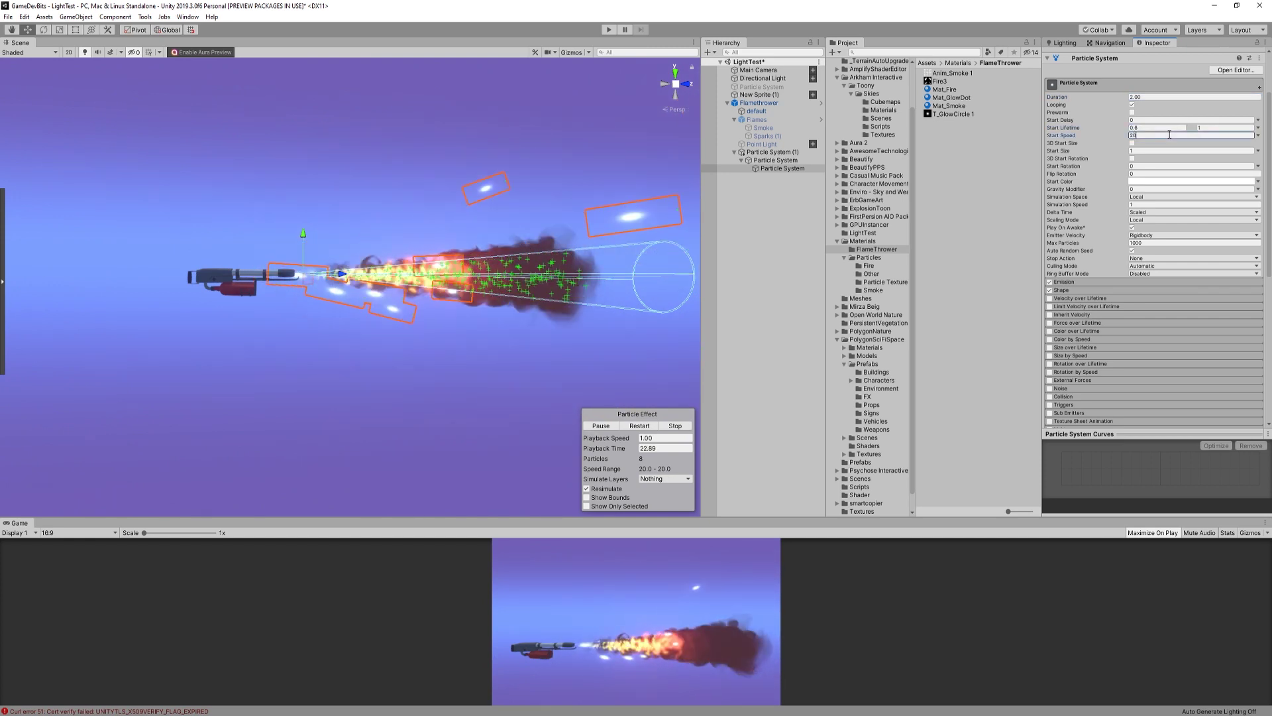
Randomize start size 0.3–0.7, use World simulation space, and set emission rate random 10–30
left_click(1258, 151)
left_click(1176, 185)
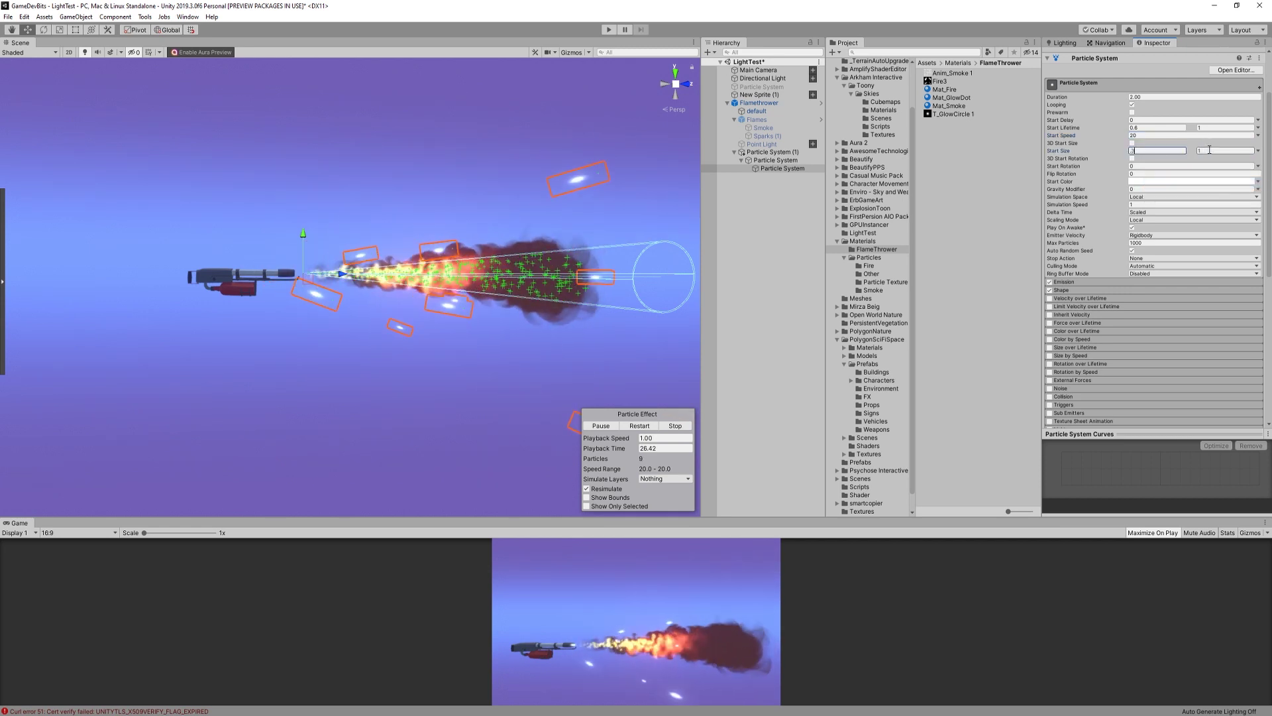
left_click(1142, 198)
left_click(1153, 220)
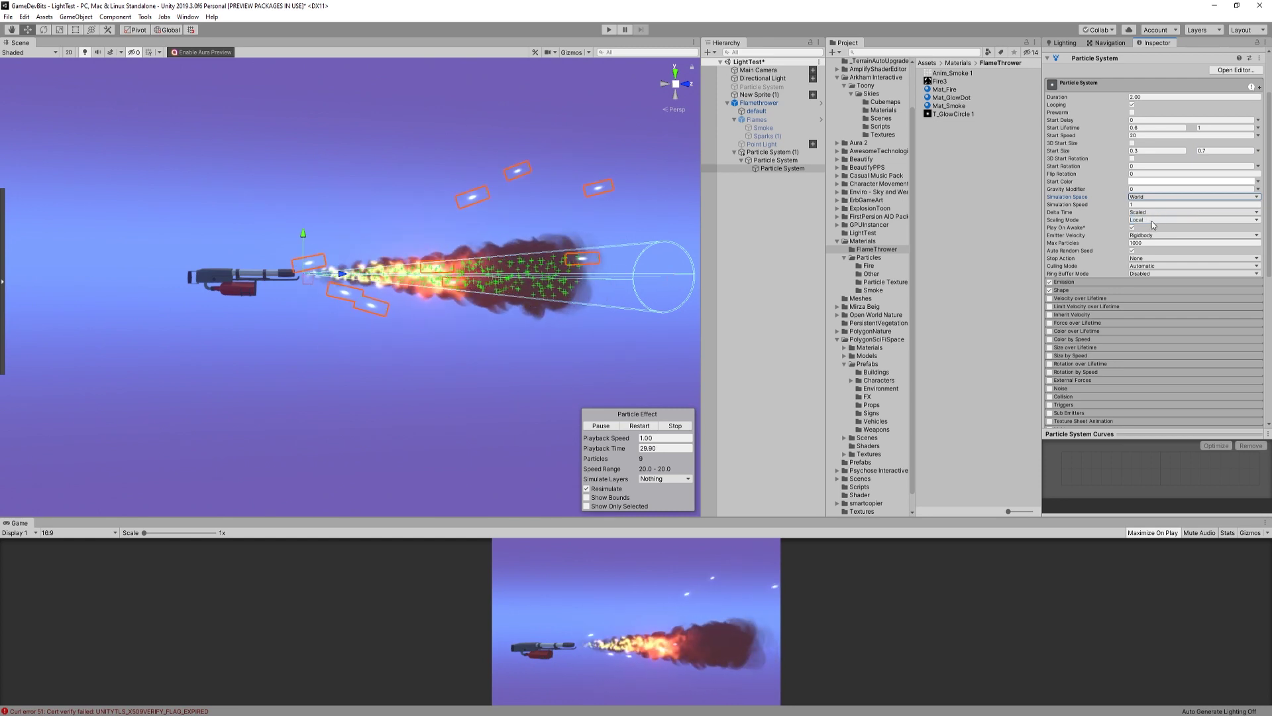
left_click(1125, 282)
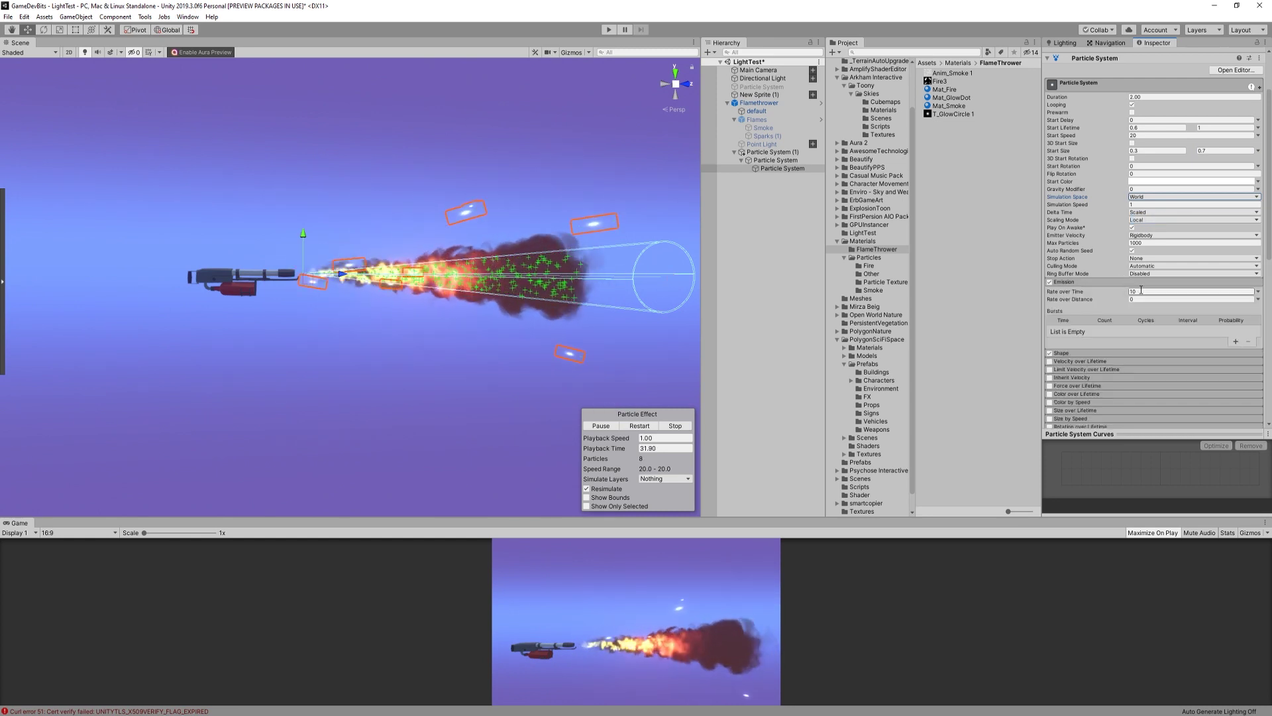
left_click(1255, 291)
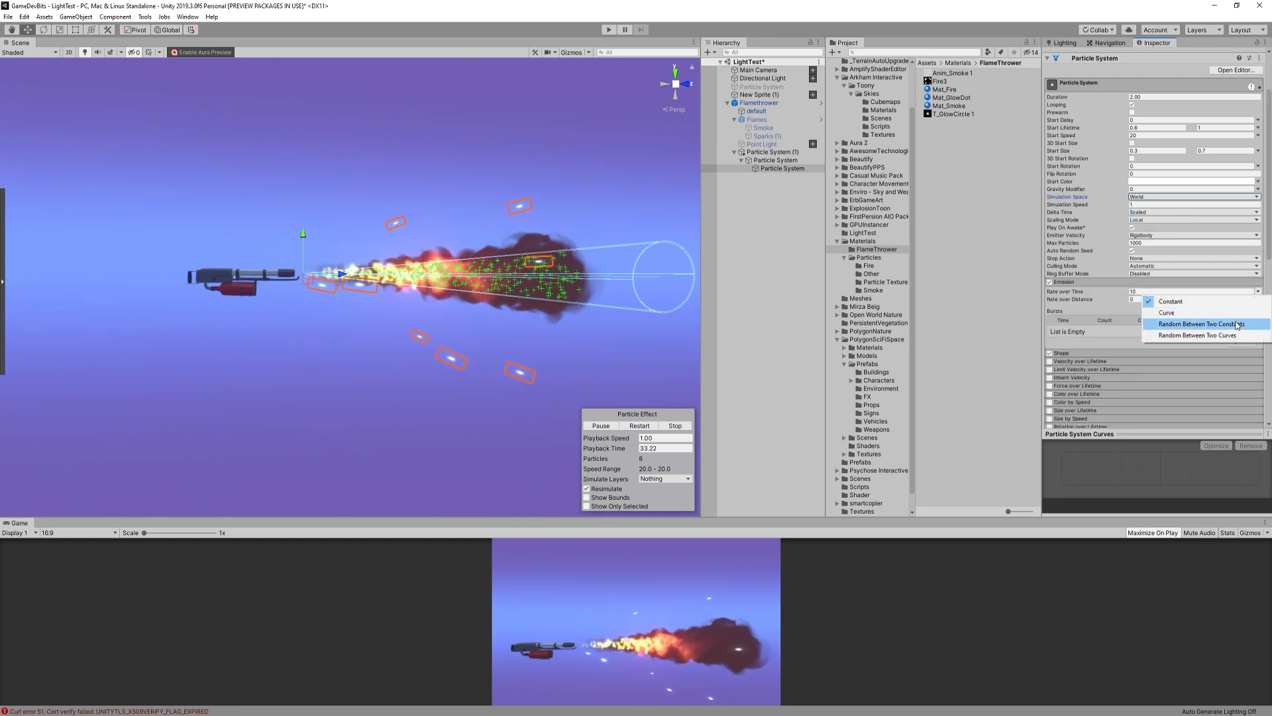
left_click(1200, 322)
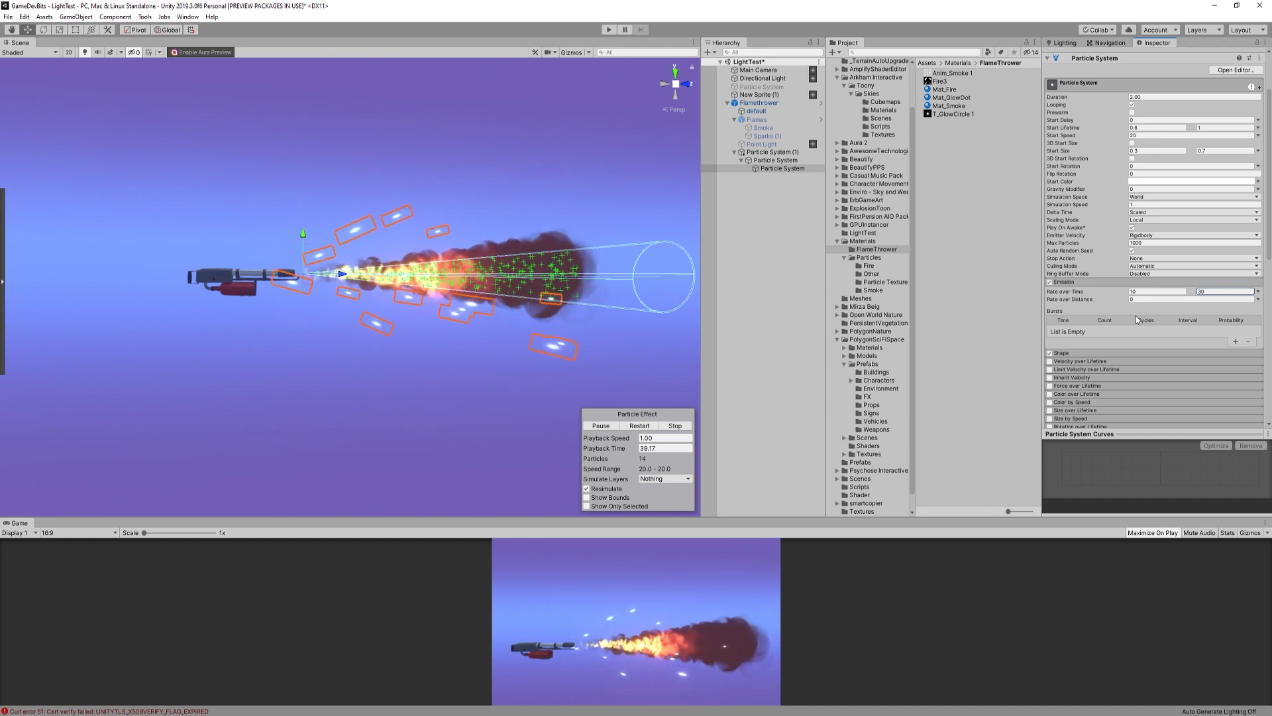
Set the spark cone to angle 11.5 and radius 0.2, and limit velocity to 10 with 0.1 dampen
scroll(1078, 307, "down", 3)
left_click(1066, 261)
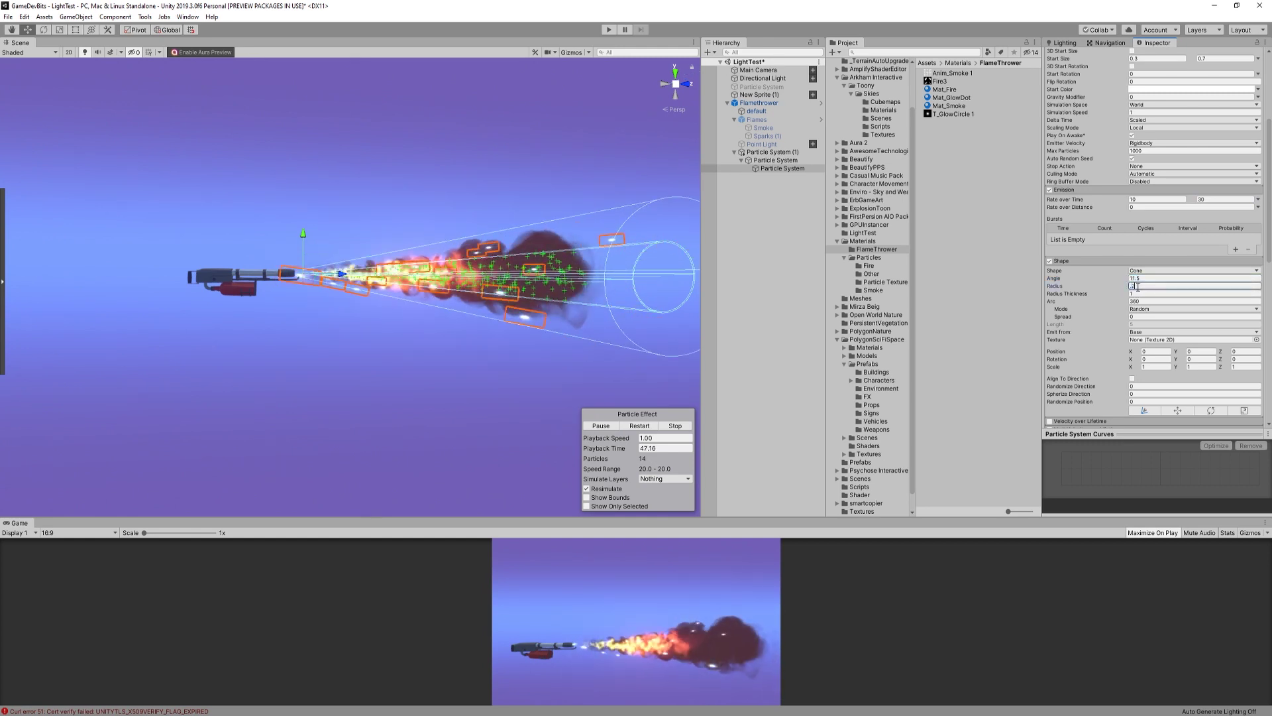
scroll(1158, 300, "down", 5)
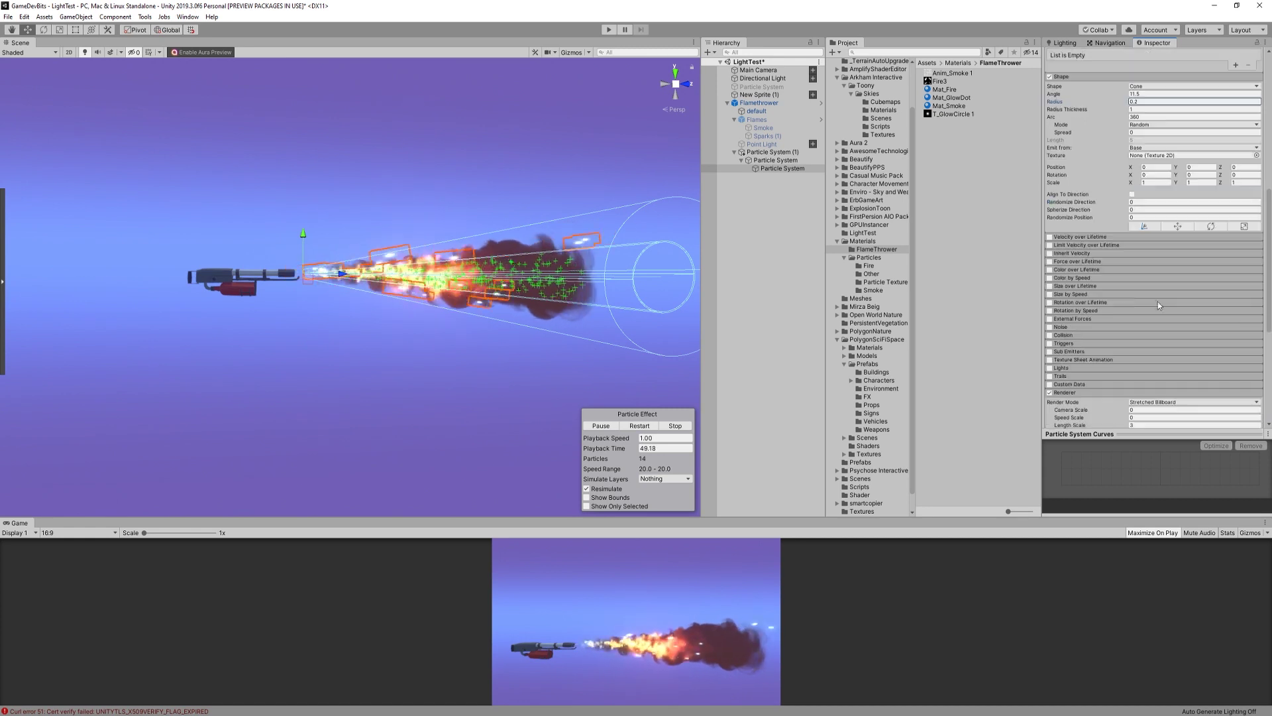
left_click(1066, 247)
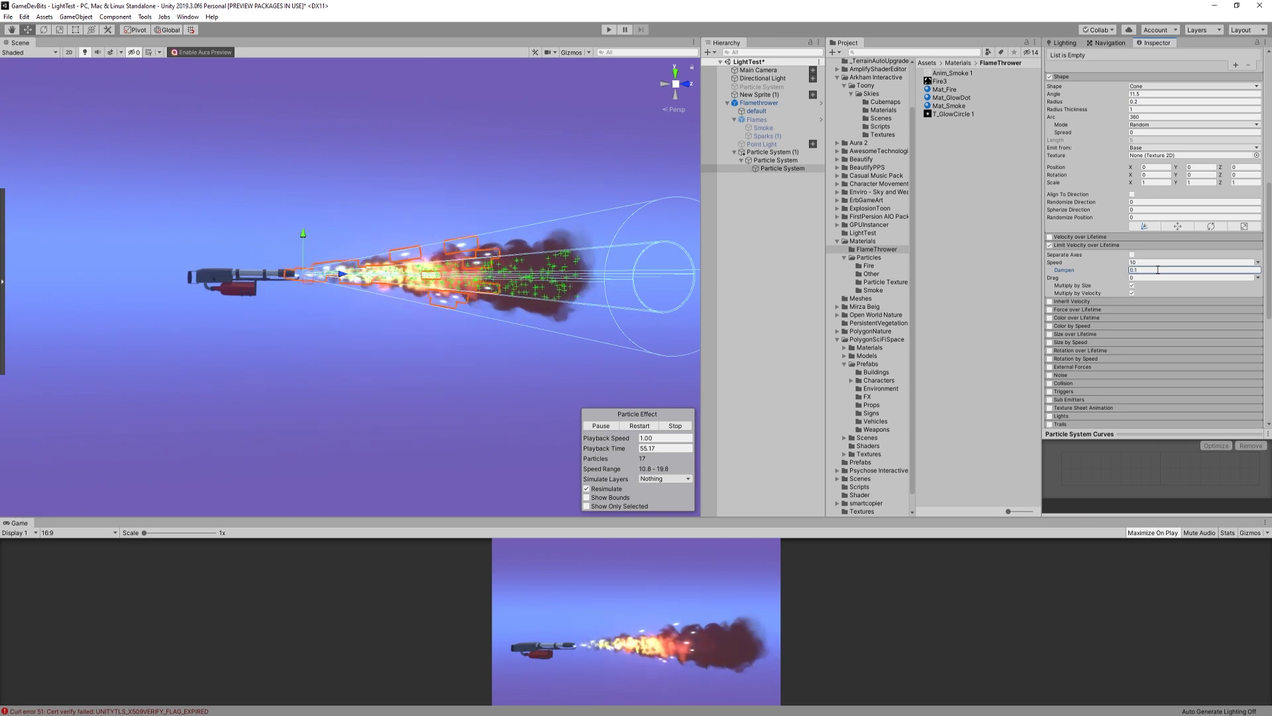
Apply the orange-to-transparent Color over Lifetime preset to the sparks and enable Noise
left_click(1064, 321)
left_click(1152, 327)
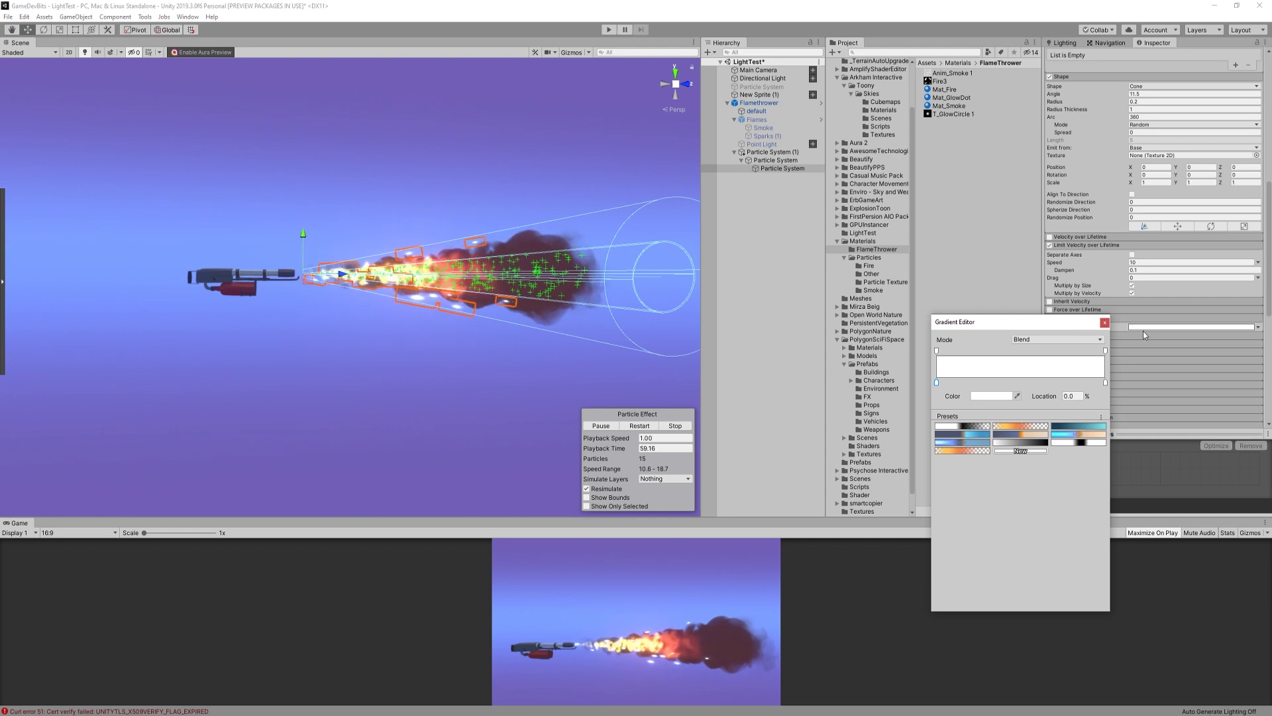
left_click(960, 451)
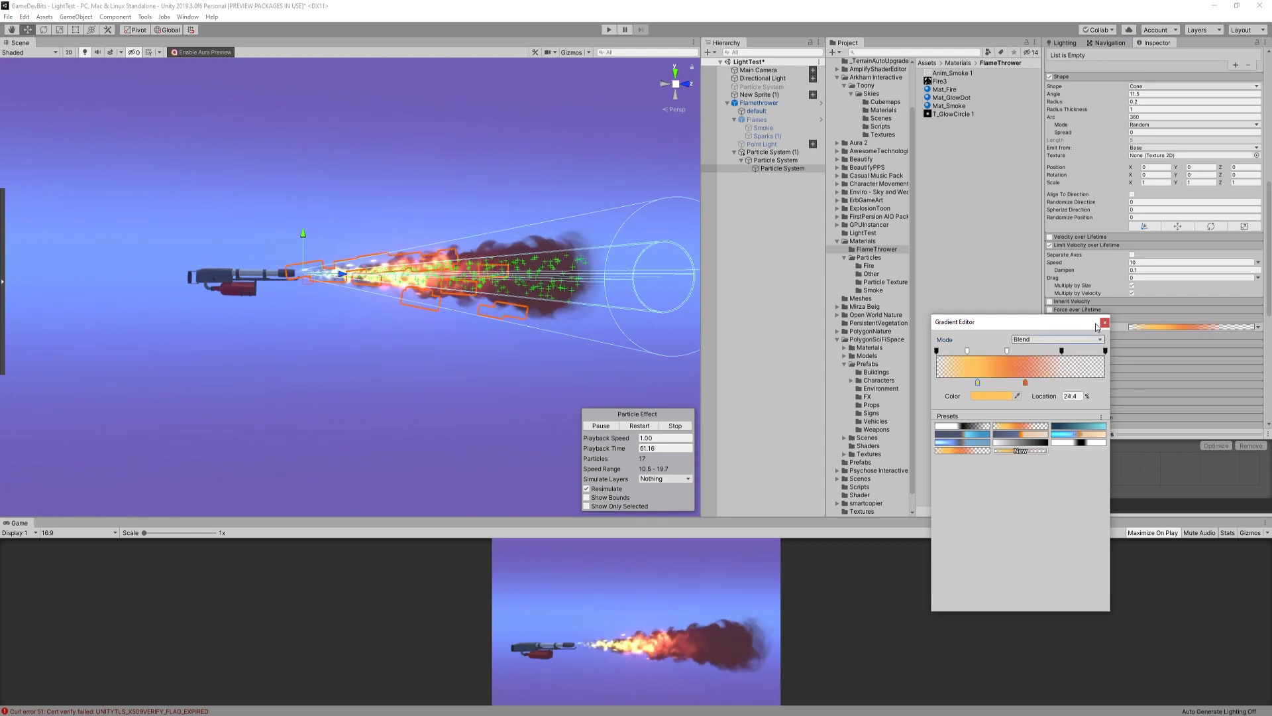
left_click(1104, 322)
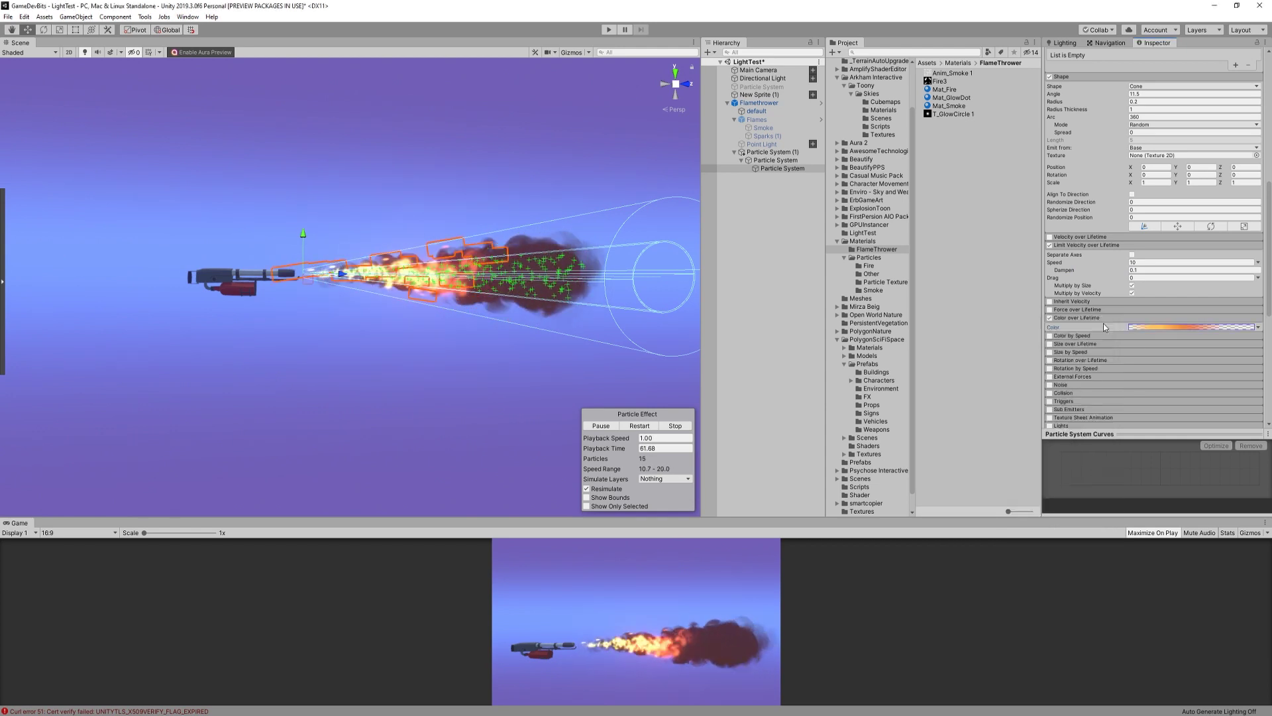
left_click(1062, 386)
scroll(1094, 384, "down", 3)
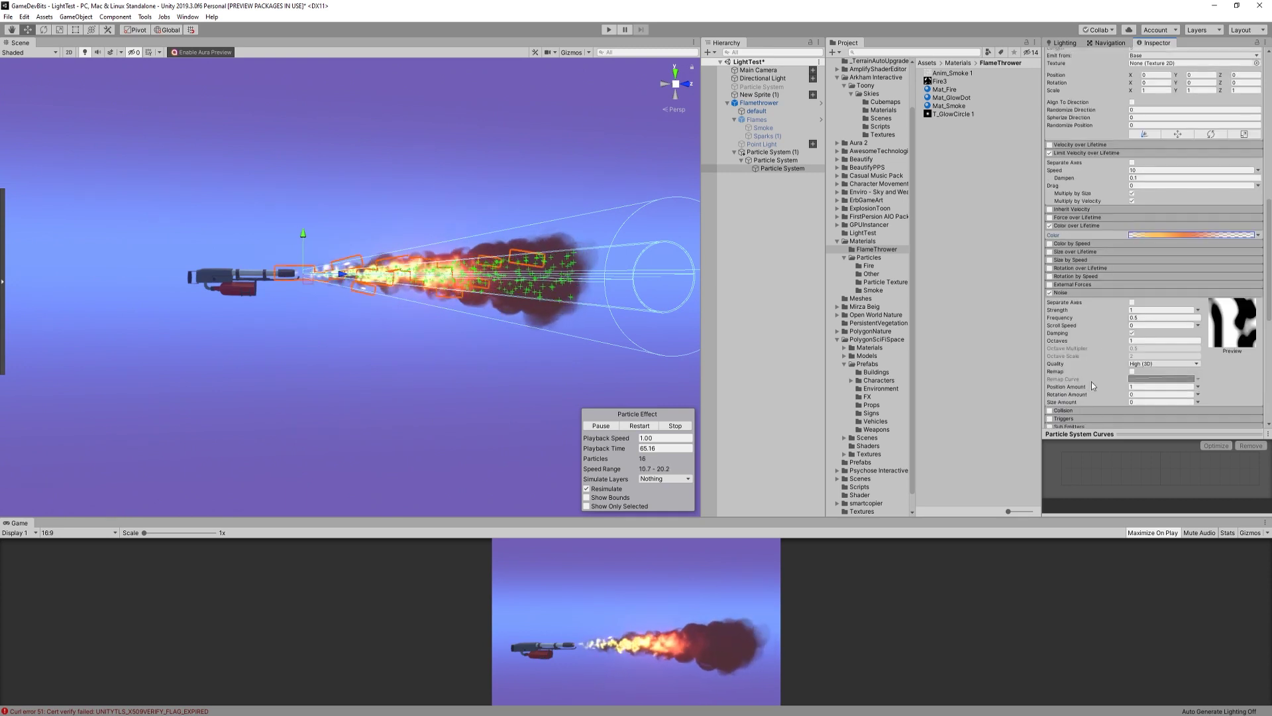